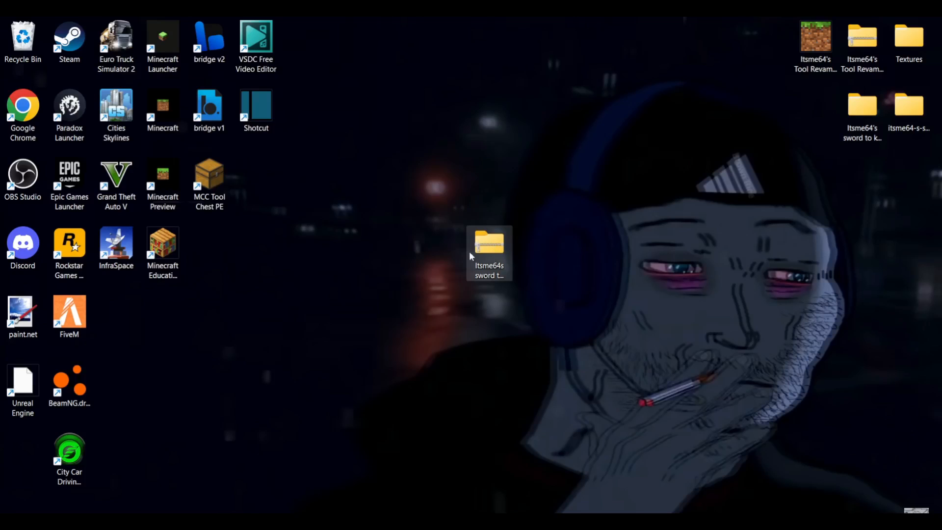
click(487, 251)
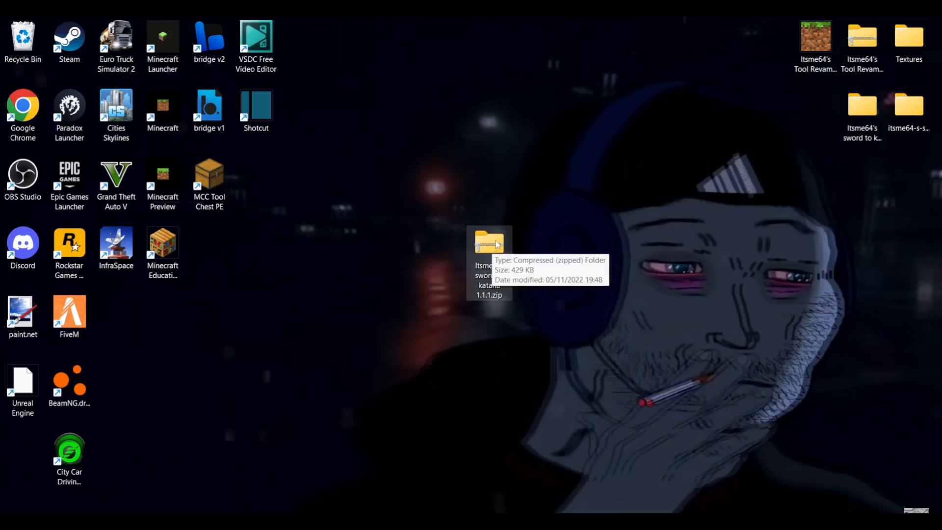
click(447, 234)
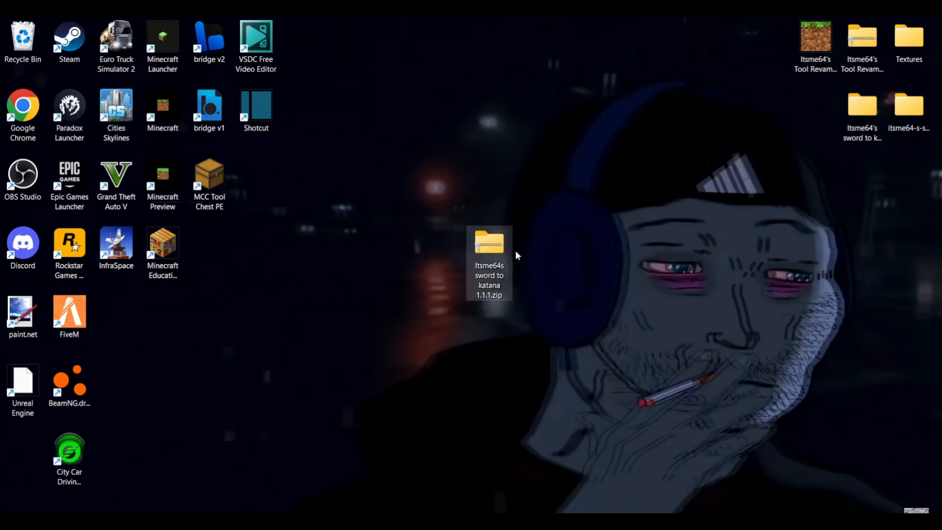
Create a new folder on the desktop named "Itsme64's sword to katana BEDROCK".
right_click(533, 248)
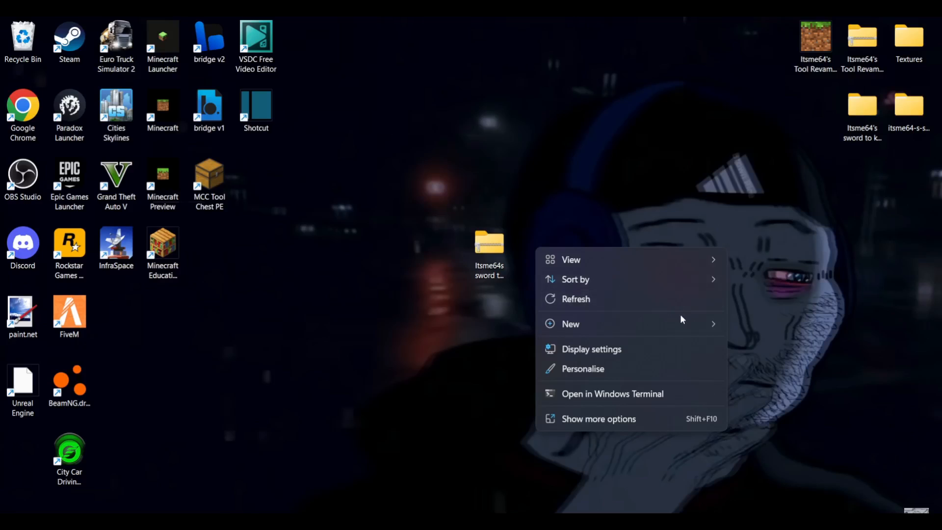
mouse_move(685, 323)
click(745, 324)
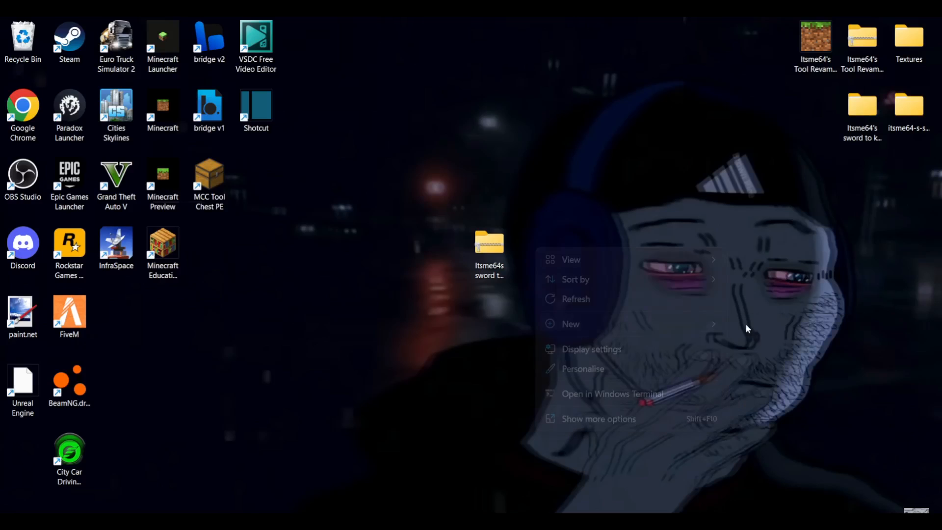
text(I)
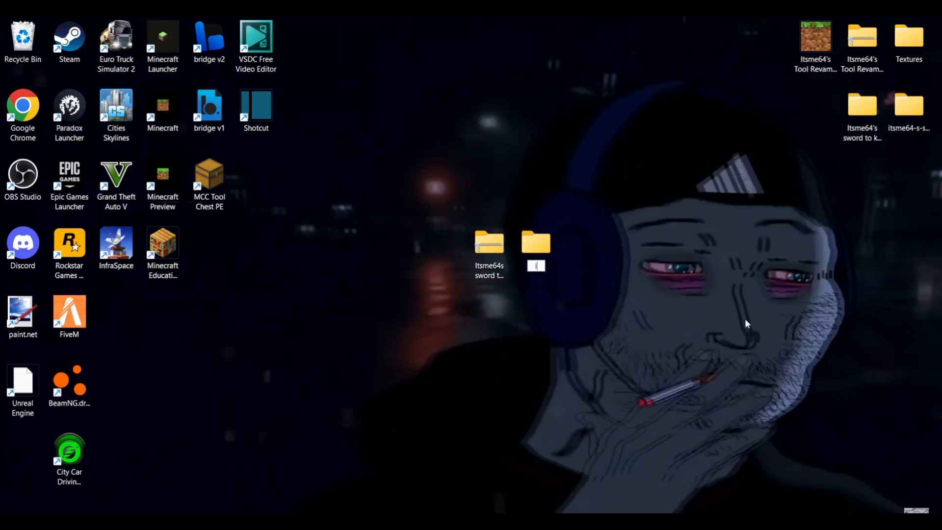
text(tsme64's sword to)
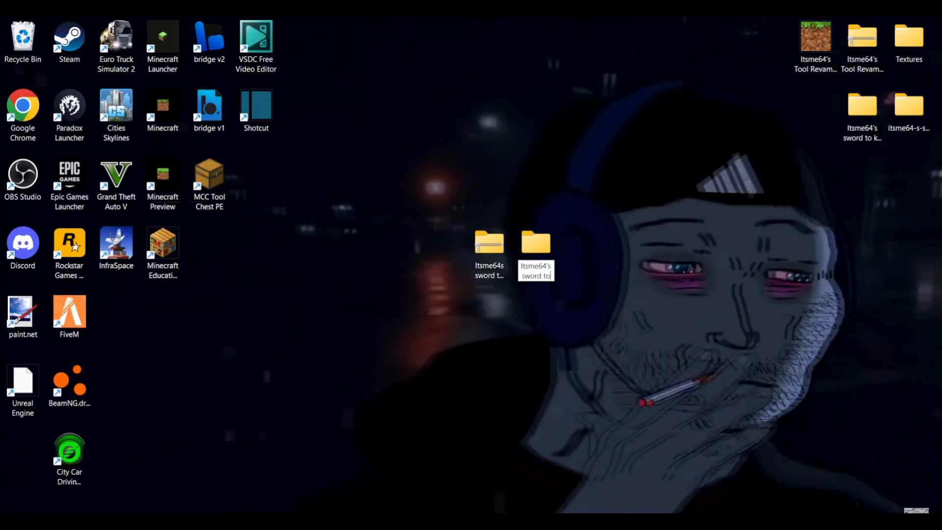
text( katana)
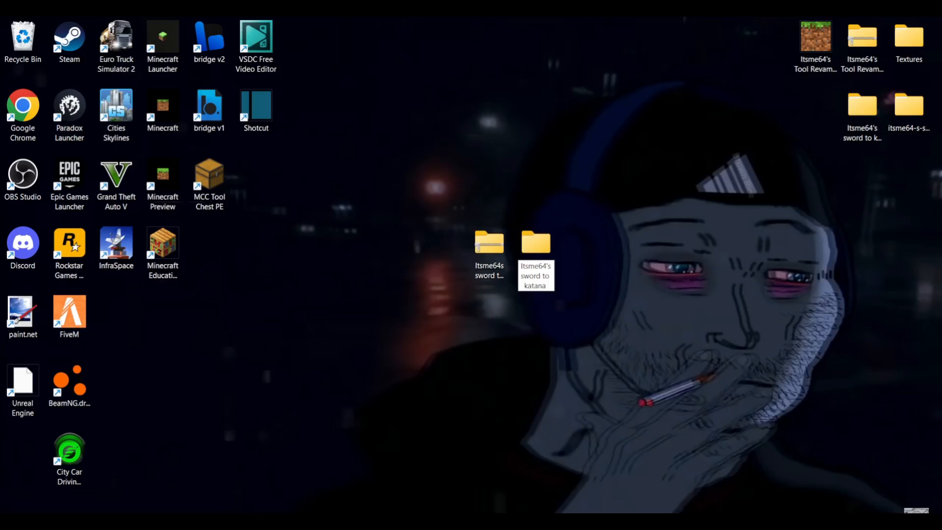
text( BEDROCK)
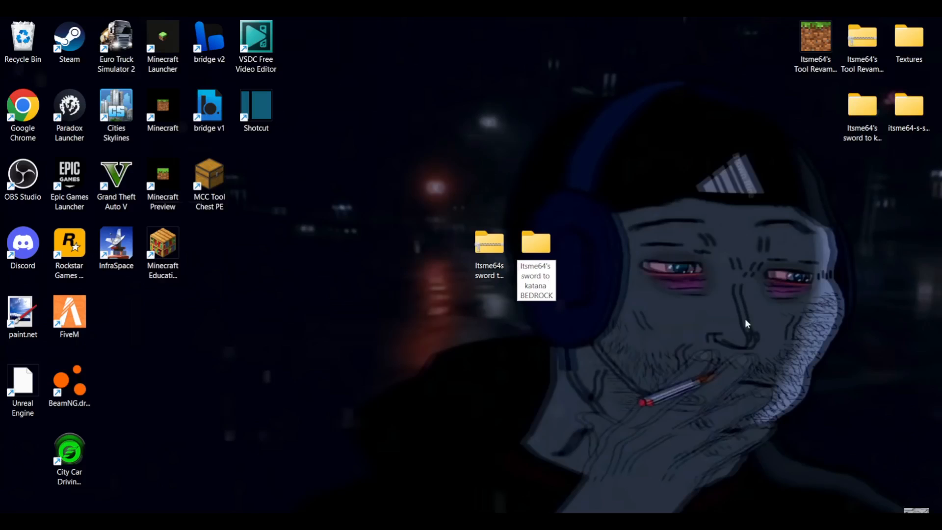
key(Return)
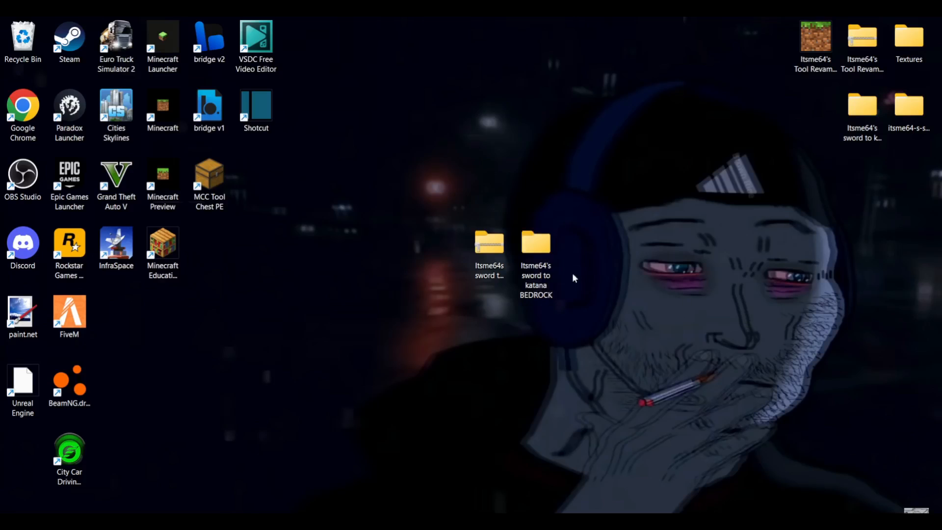
click(503, 250)
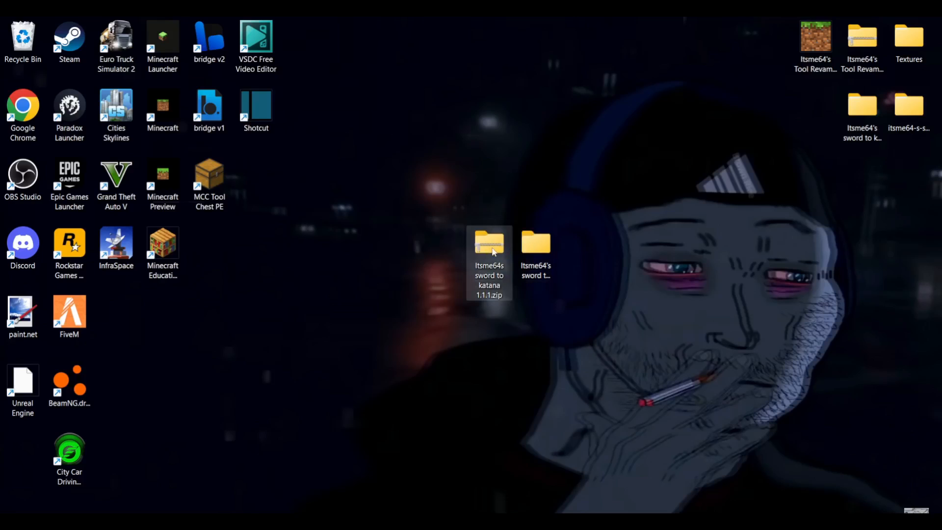
click(589, 338)
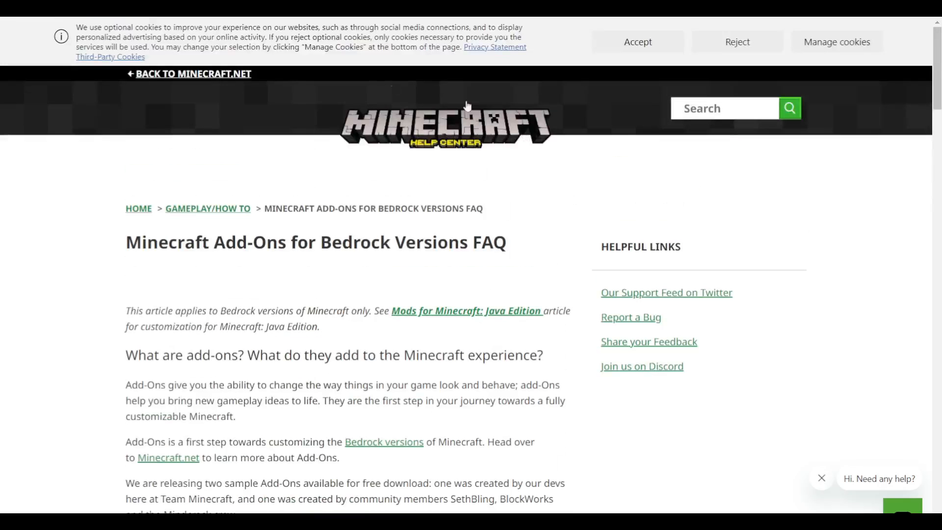
Follow the resource packs link in the Minecraft add-ons FAQ and expand the assets of the v1.19.50.25-preview release.
scroll(416, 181, down, 10)
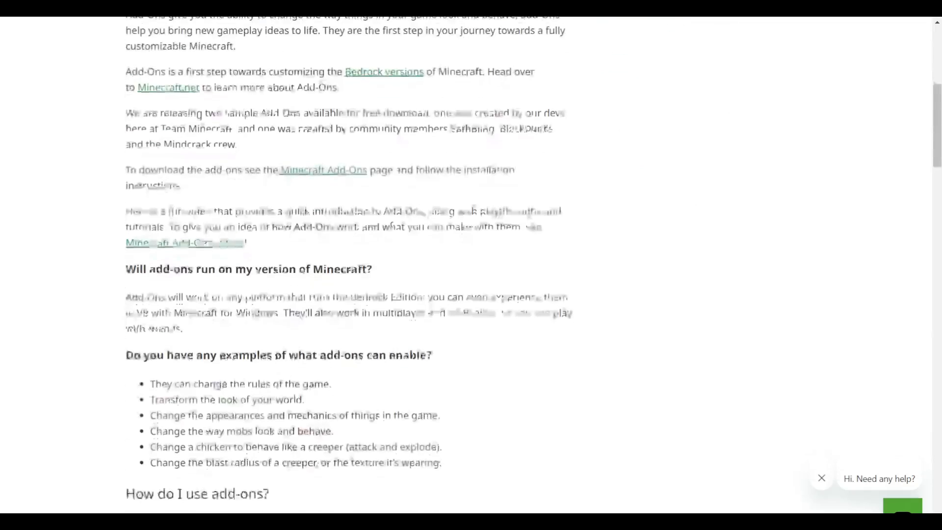
scroll(409, 199, down, 2)
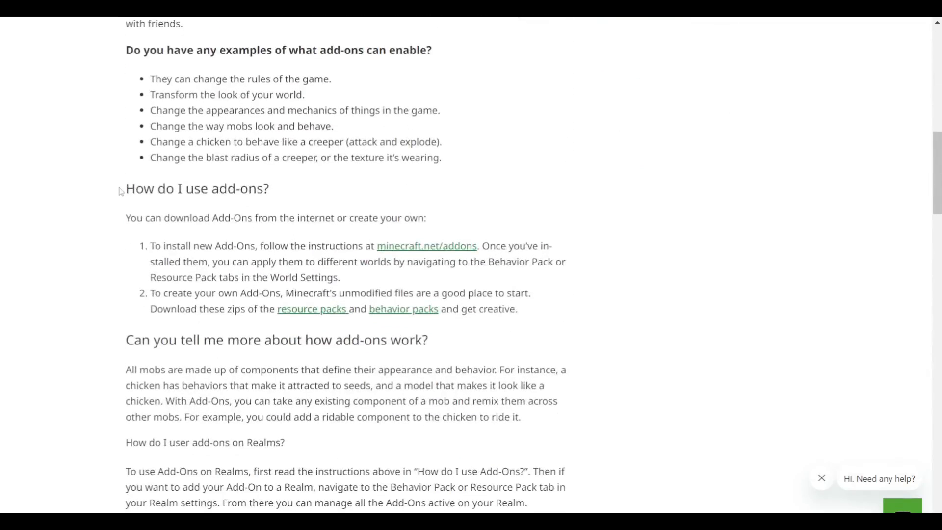
drag(122, 189, 263, 187)
click(285, 196)
click(313, 310)
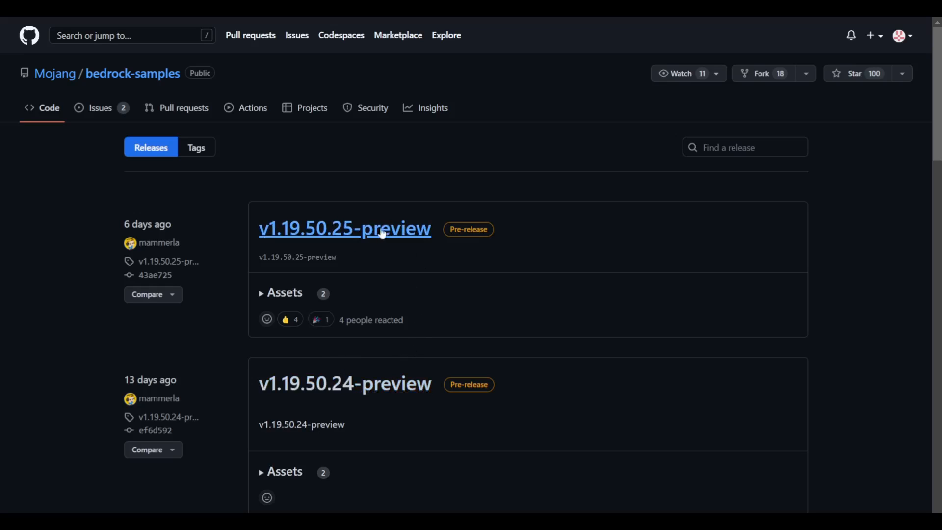
click(262, 299)
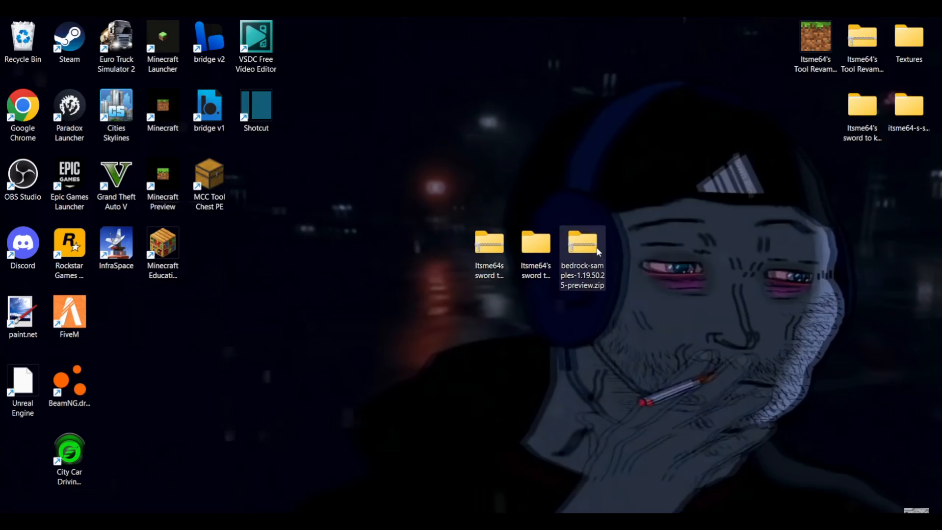
Extract bedrock-samples-1.19.50.25-preview.zip into a desktop folder of the same name.
drag(597, 249, 630, 256)
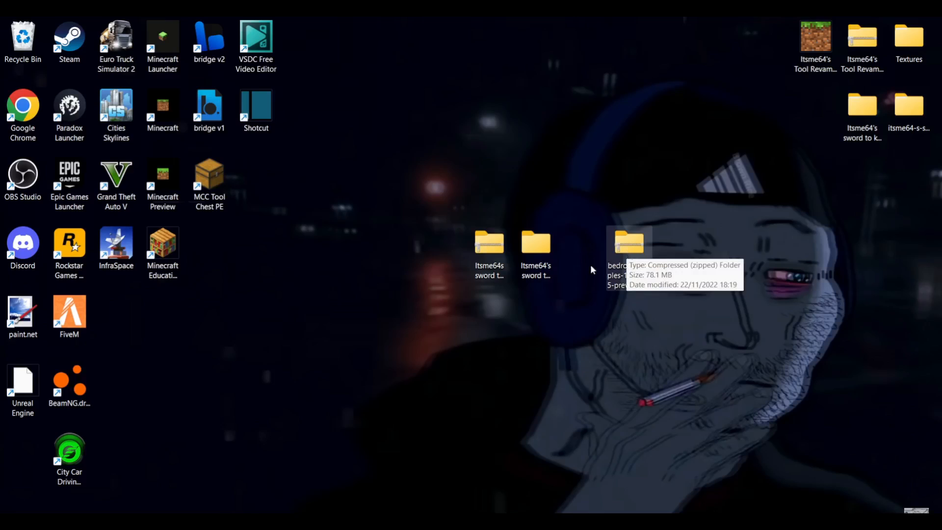
right_click(632, 247)
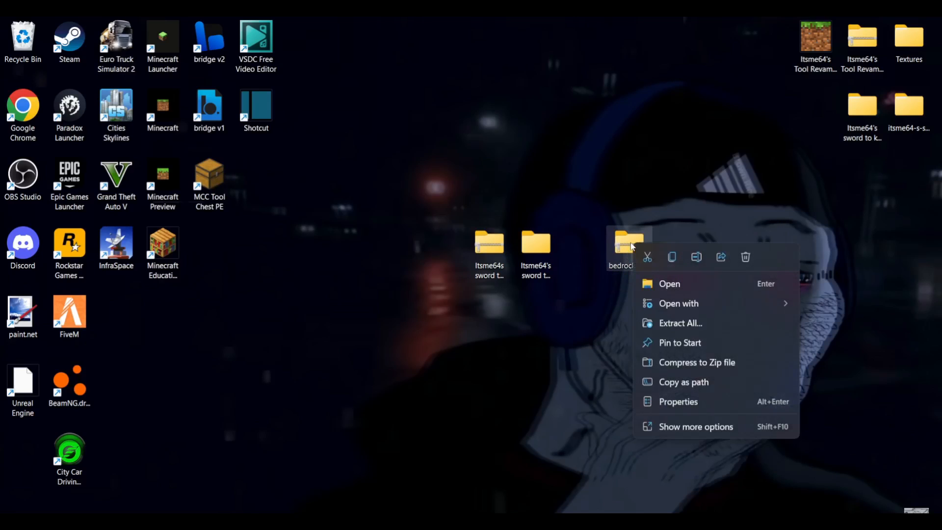
click(676, 323)
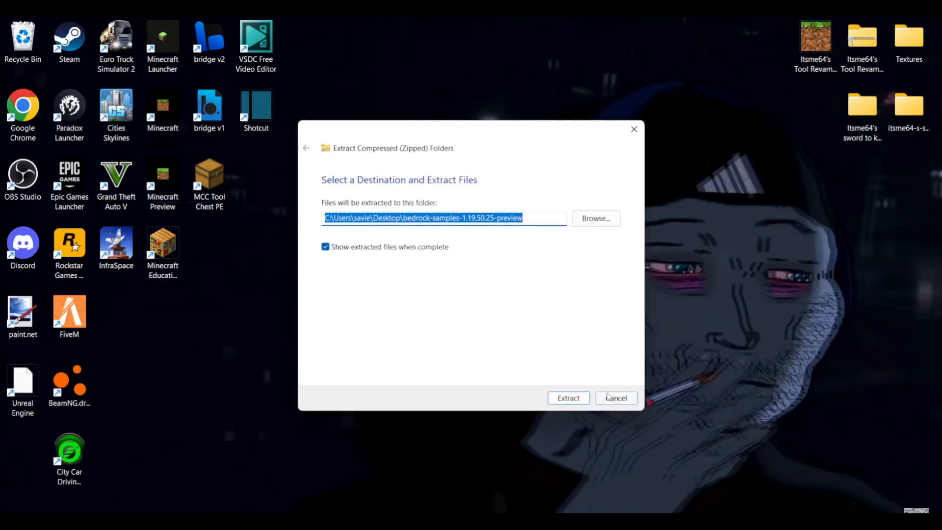
click(566, 400)
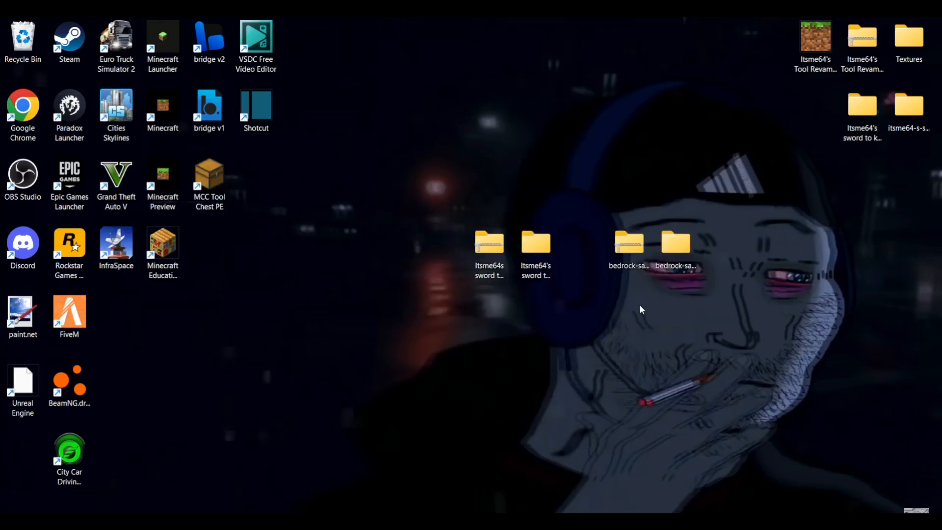
Move the bedrock-samples zip file to the Recycle Bin and put the extracted folder in its place on the desktop.
click(684, 253)
click(617, 263)
click(624, 335)
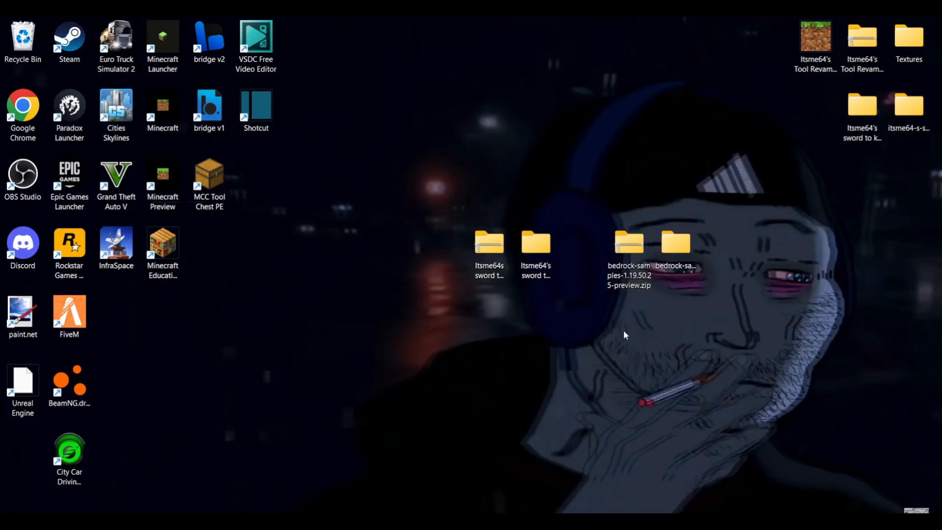
drag(628, 247, 20, 48)
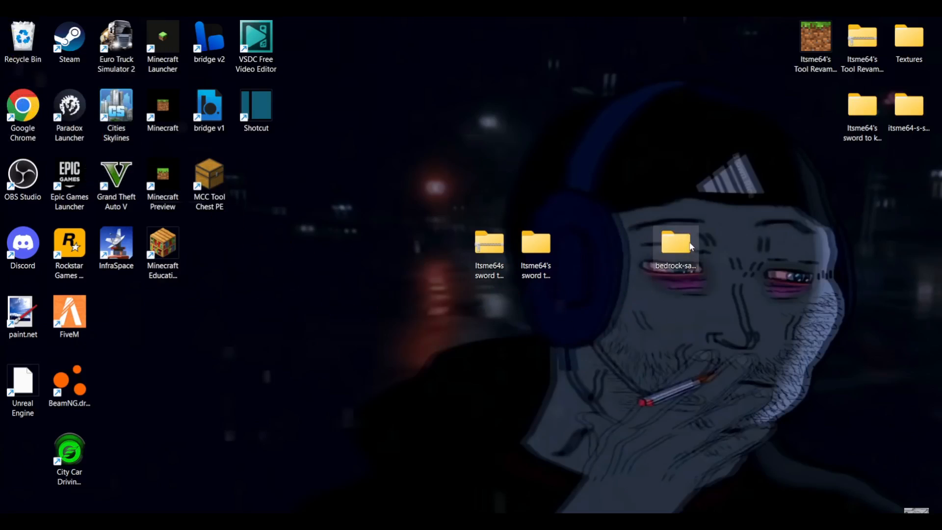
drag(691, 246, 630, 251)
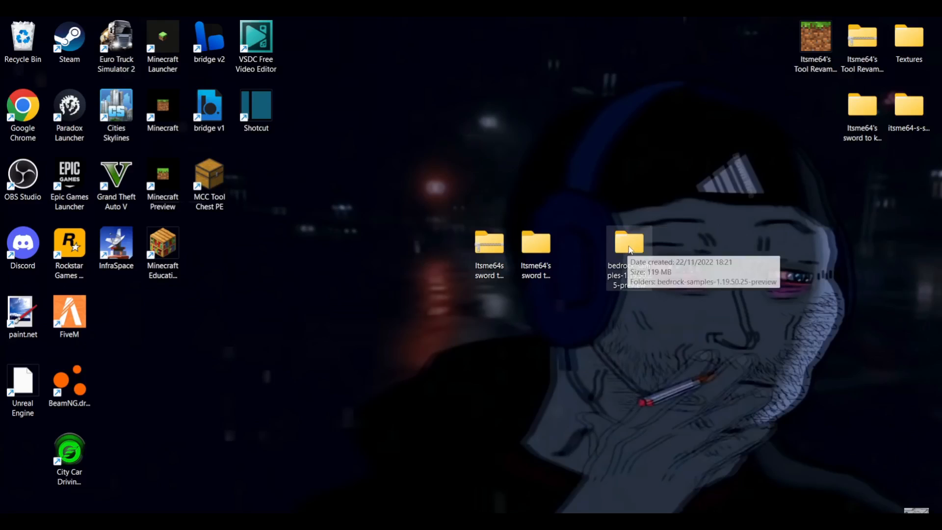
Move the nested bedrock-samples-1.19.50.25-preview folder out onto the desktop and reposition it beside the other pack folders.
double_click(629, 245)
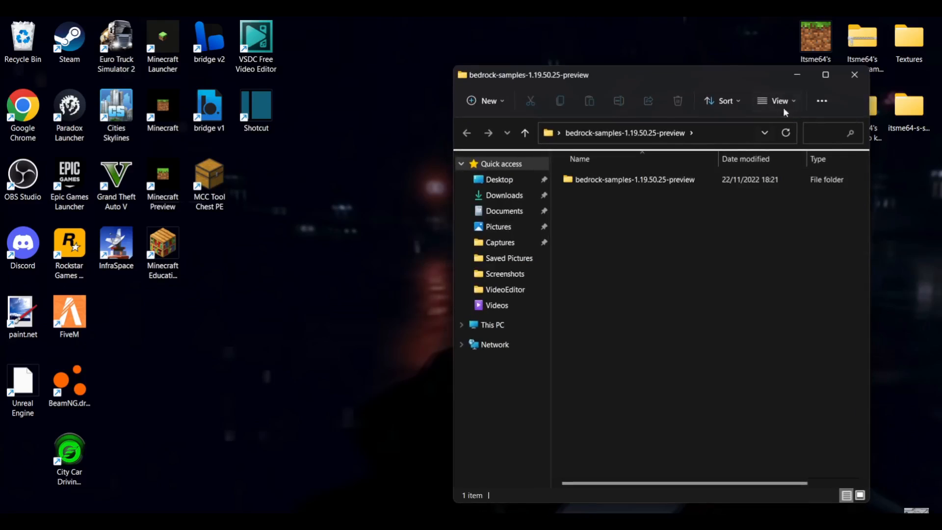
click(824, 75)
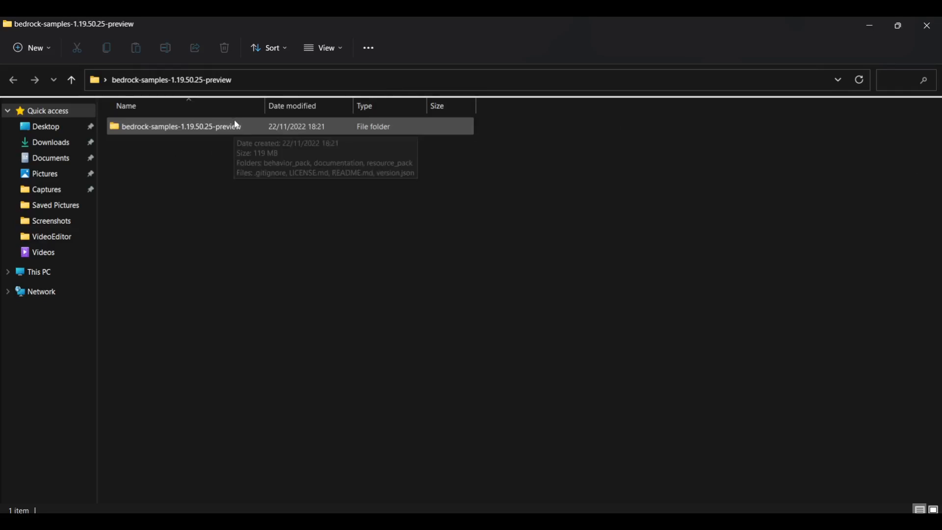
click(898, 25)
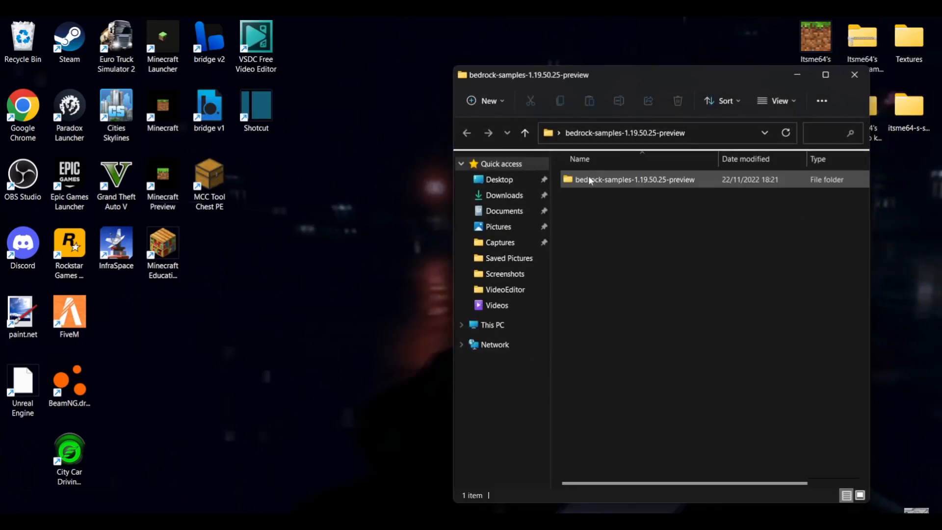
drag(588, 176, 342, 251)
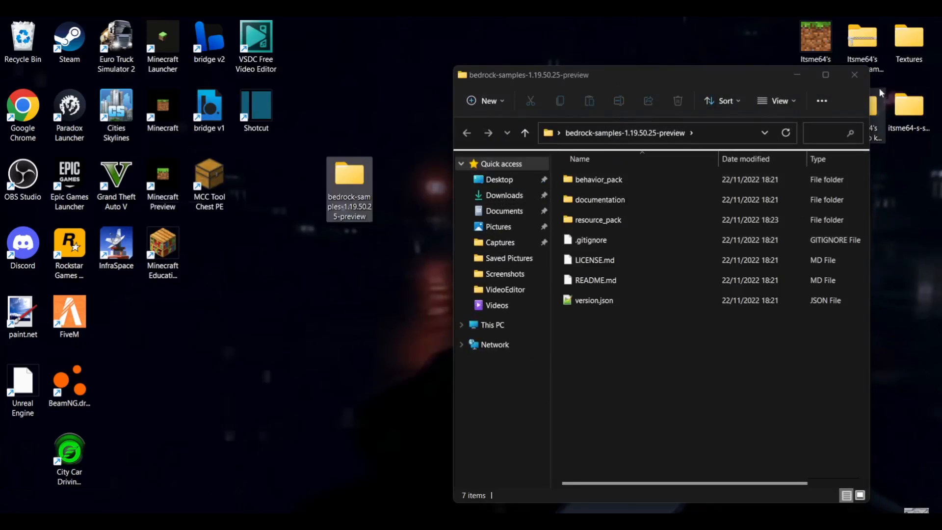
click(854, 74)
drag(360, 180, 632, 248)
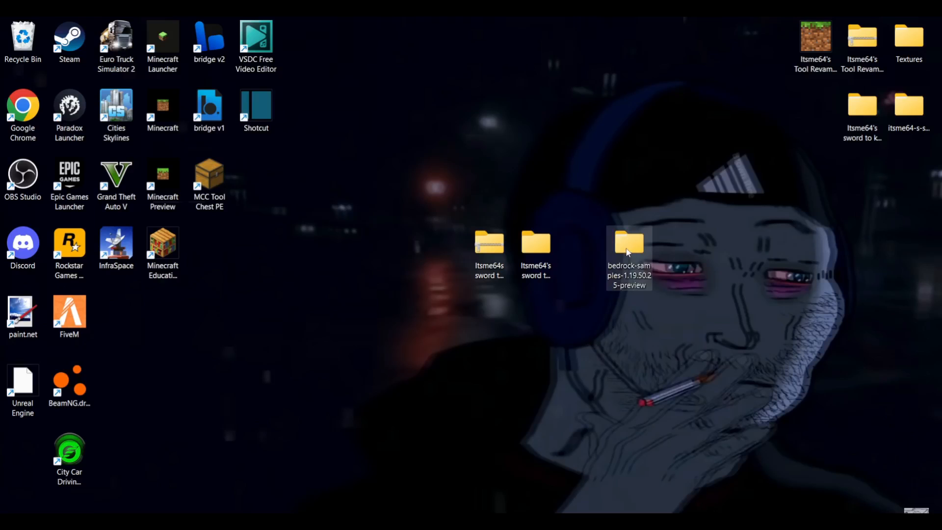
Delete everything except the resource_pack folder from the bedrock-samples-1.19.50.25-preview folder.
double_click(633, 247)
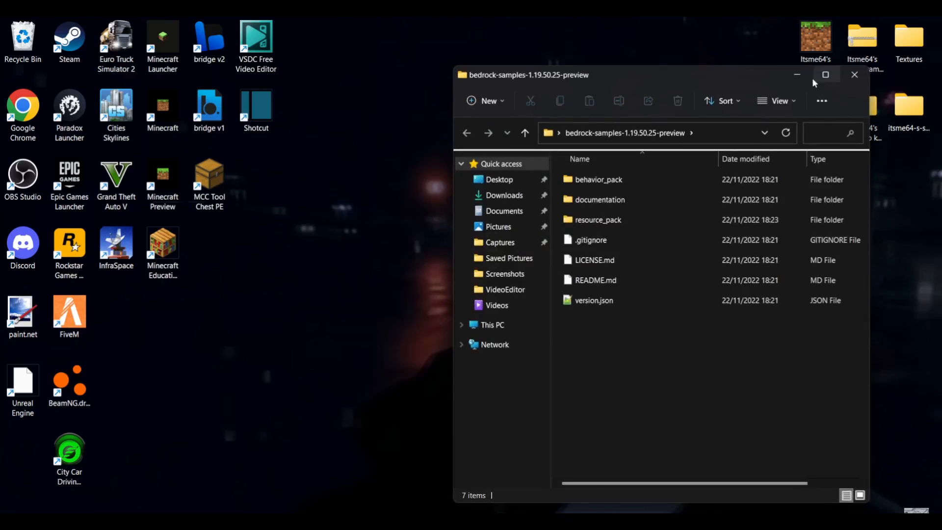
click(854, 74)
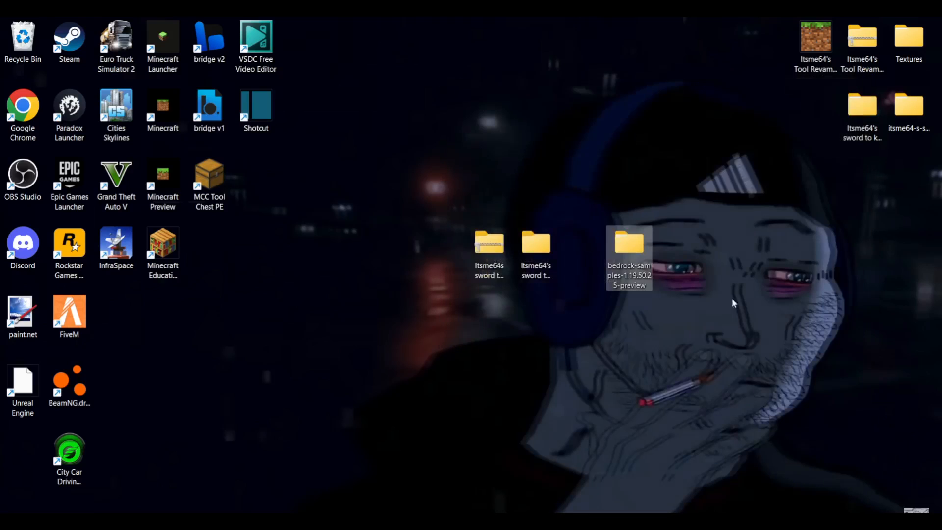
double_click(634, 254)
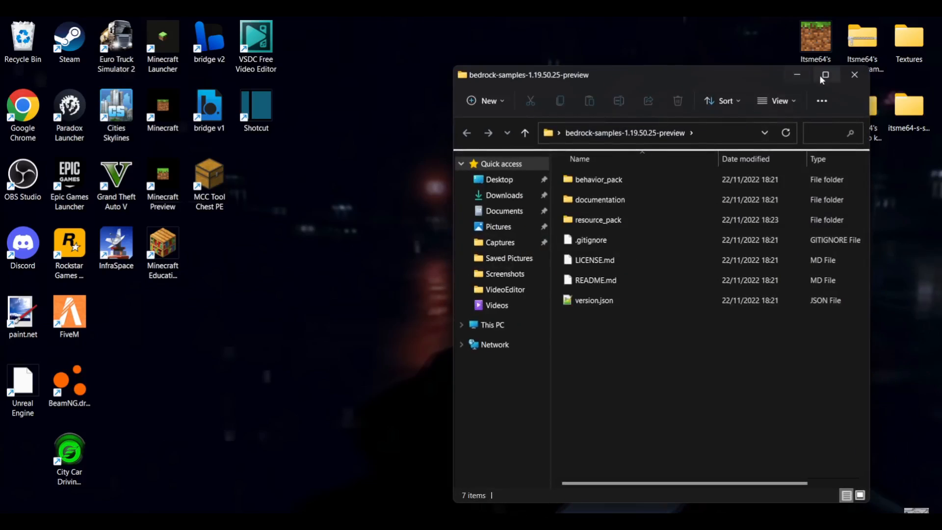
click(822, 77)
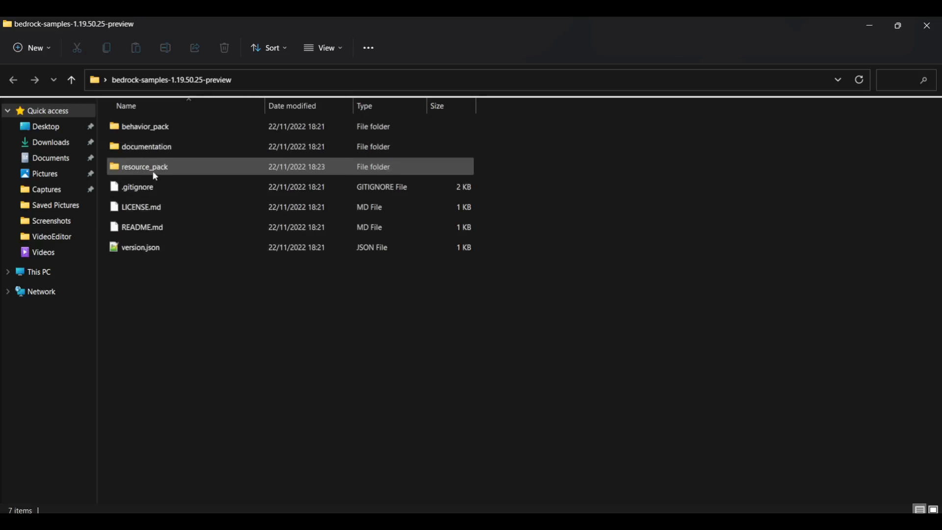
mouse_move(153, 171)
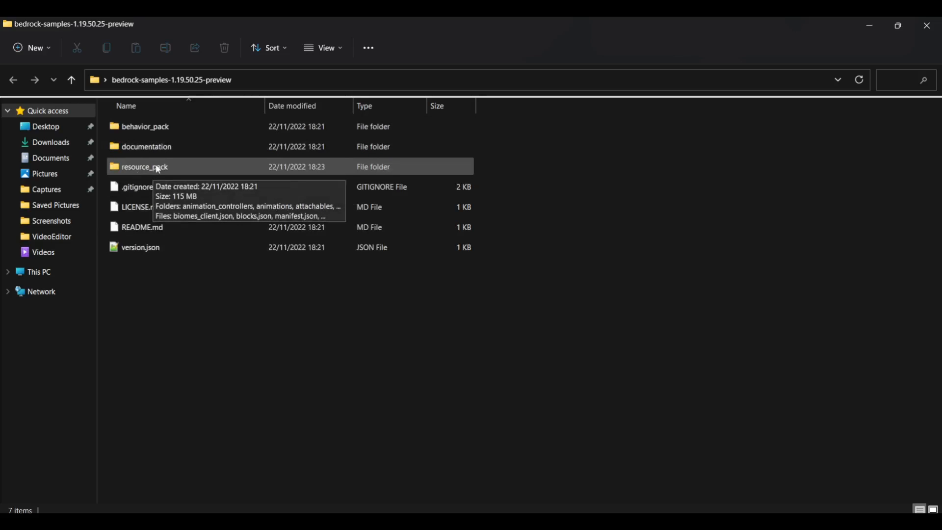
click(165, 151)
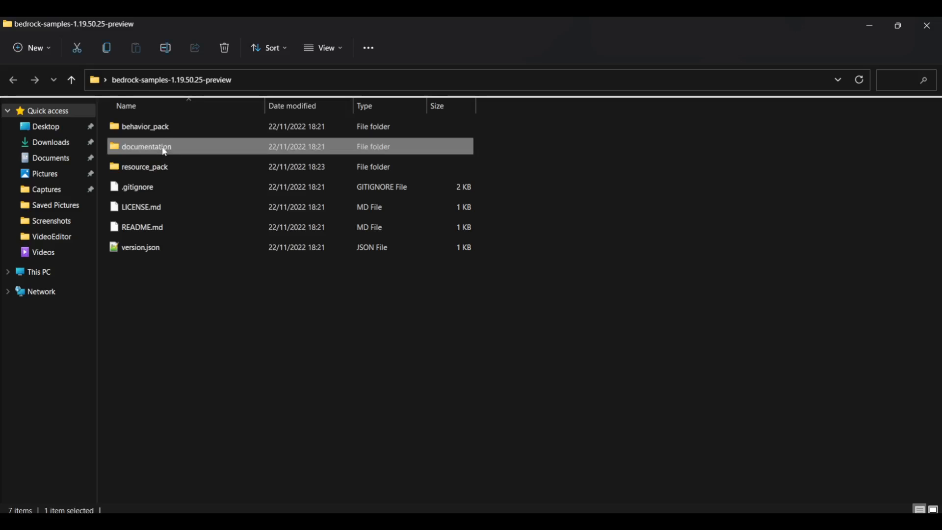
ctrl+click(168, 128)
ctrl+click(157, 191)
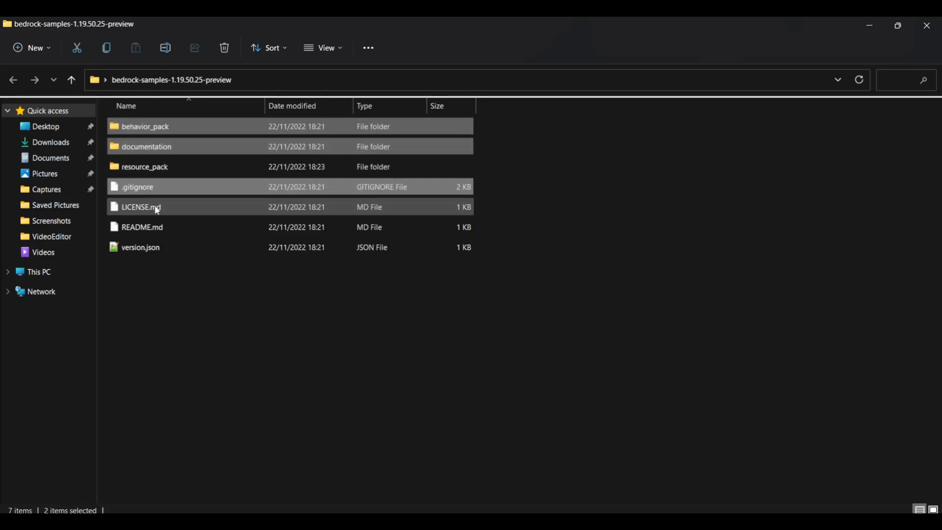
ctrl+click(168, 249)
ctrl+click(160, 228)
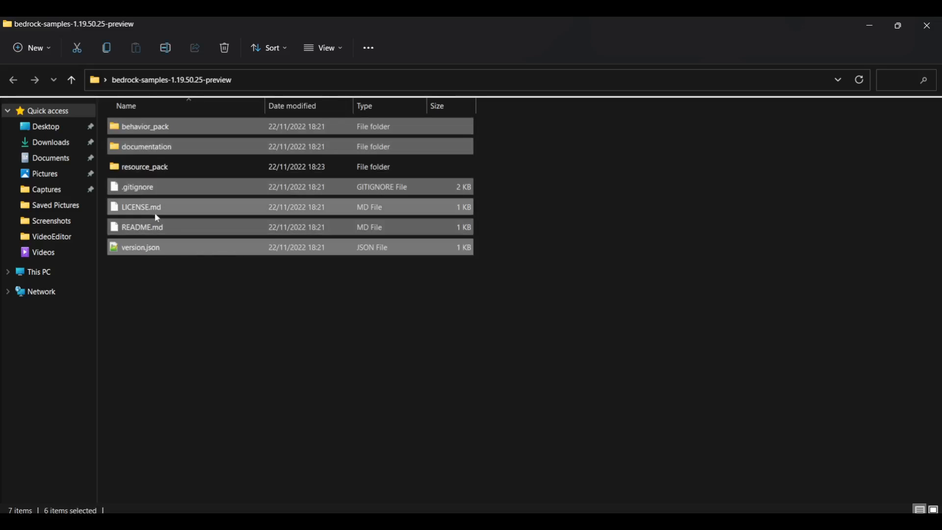
ctrl+click(156, 210)
right_click(175, 191)
click(263, 205)
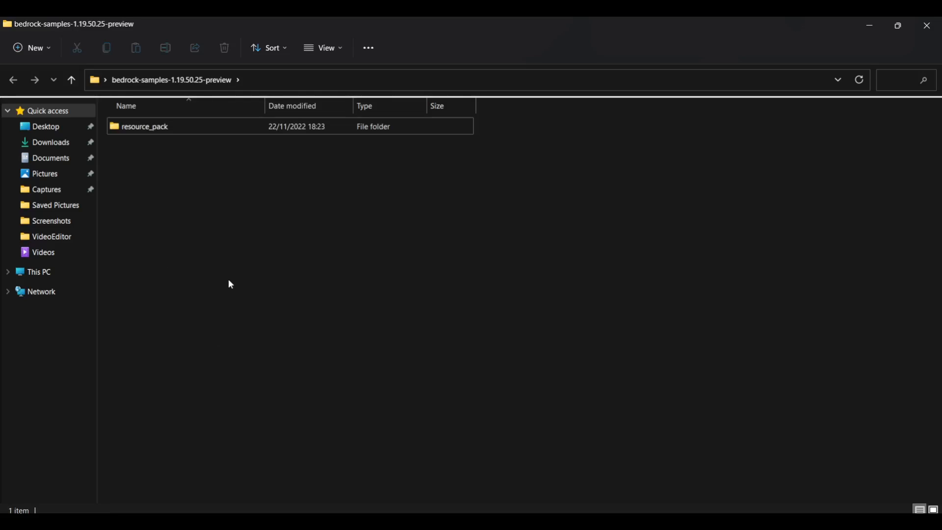
Delete everything in the resource_pack folder except the textures folder and manifest.json.
double_click(147, 126)
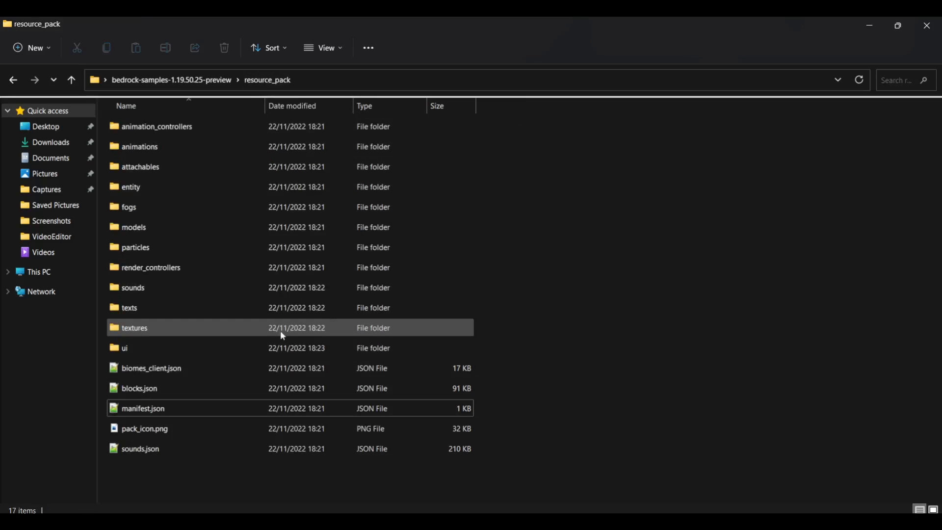
click(163, 309)
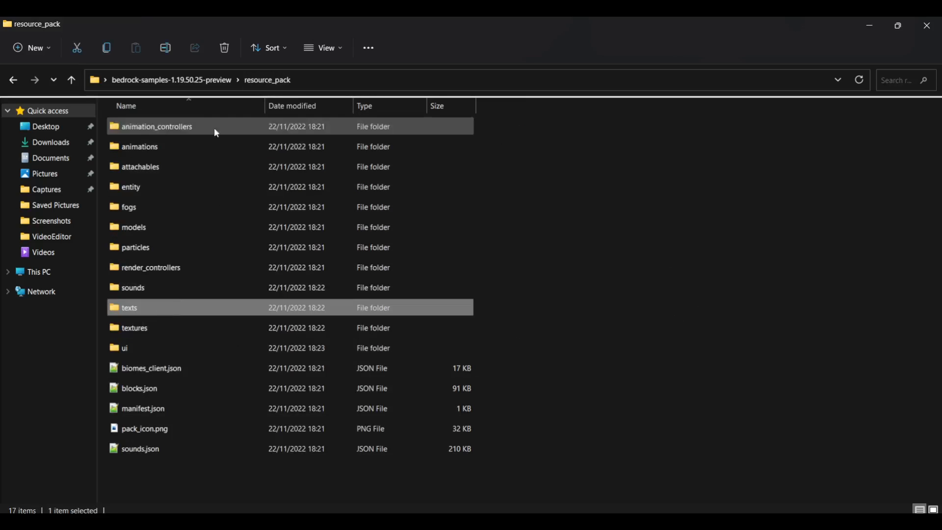
shift+click(187, 127)
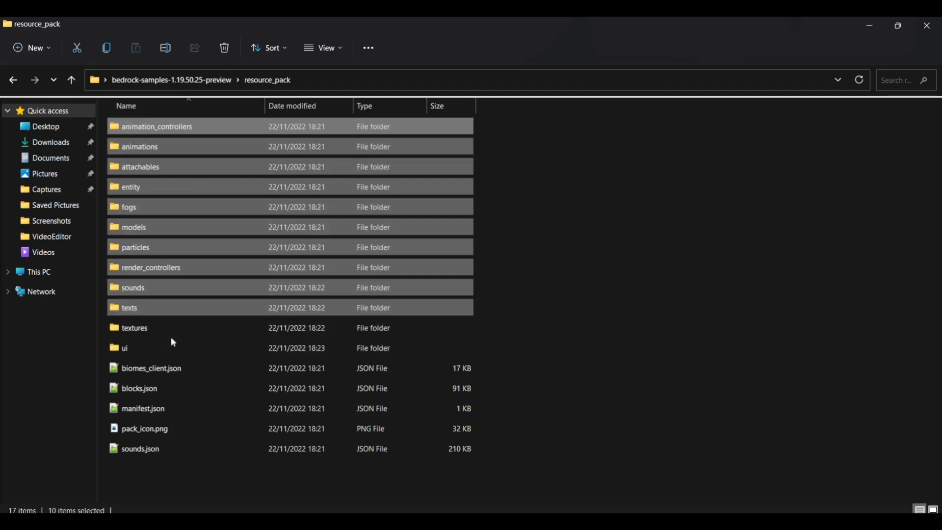
ctrl+click(167, 354)
ctrl+click(160, 370)
ctrl+click(162, 388)
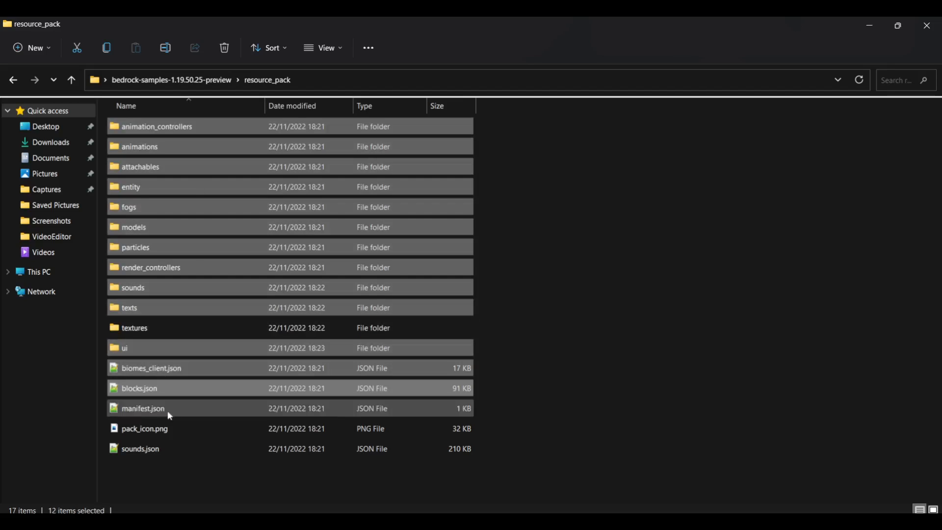
ctrl+click(169, 431)
ctrl+click(165, 448)
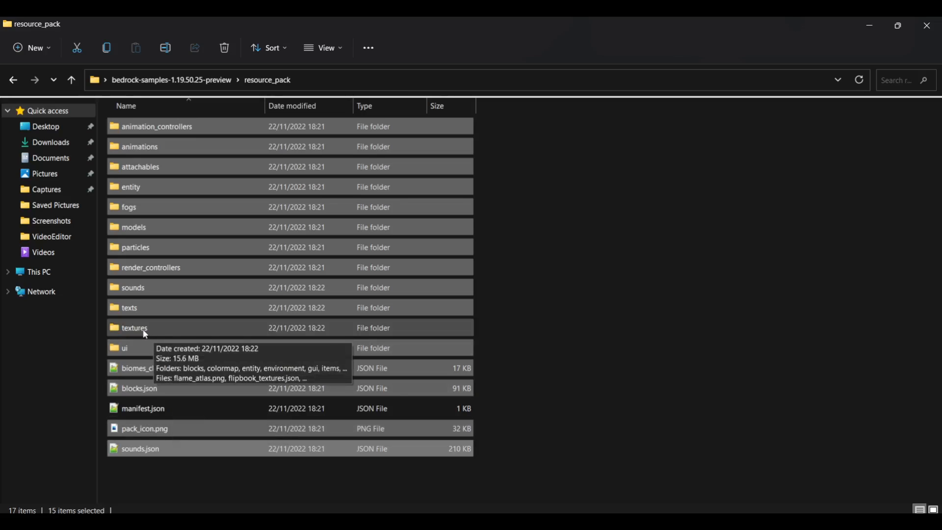
right_click(188, 289)
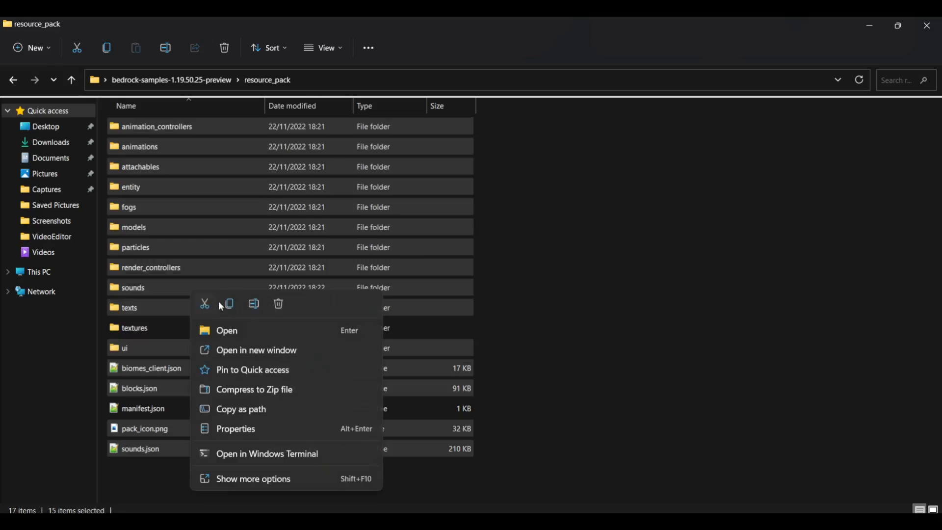
click(278, 305)
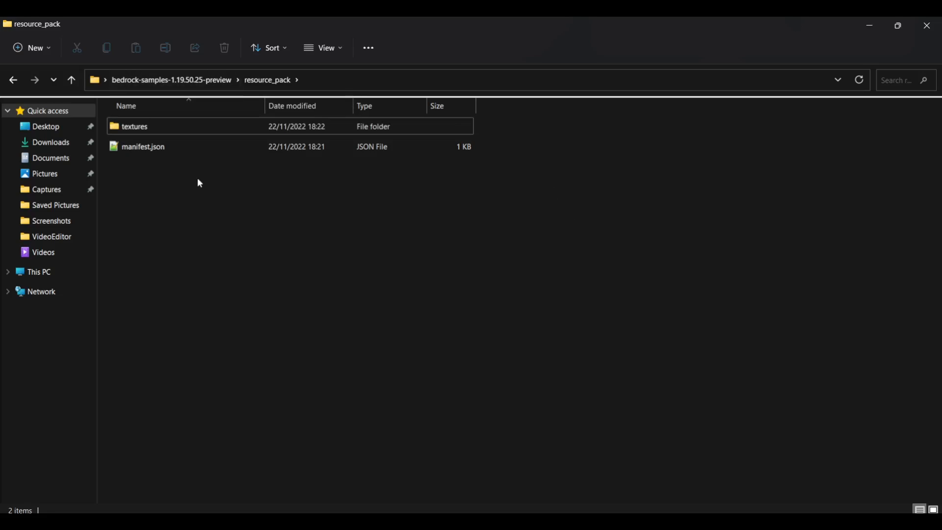
Look through the blocks, colormap and entity subfolders of the vanilla textures folder, and close the window.
double_click(173, 129)
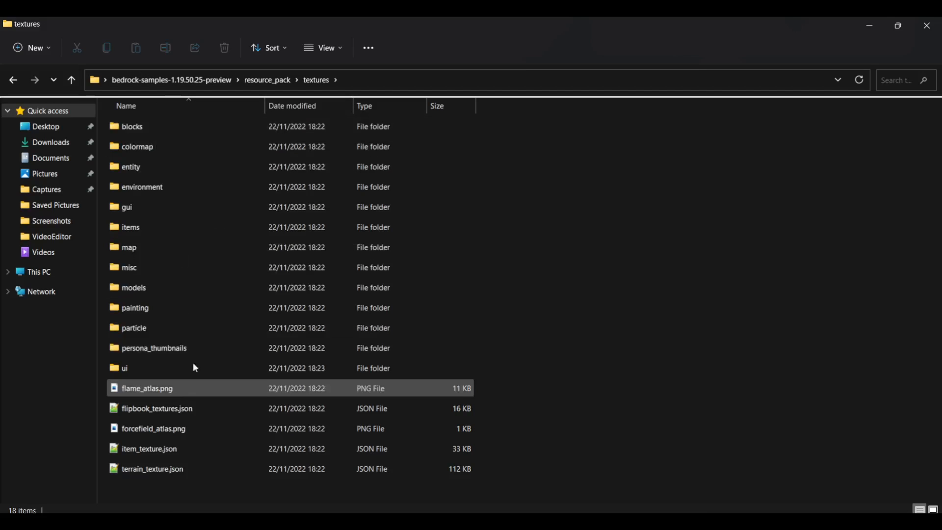
double_click(163, 130)
scroll(340, 268, down, 20)
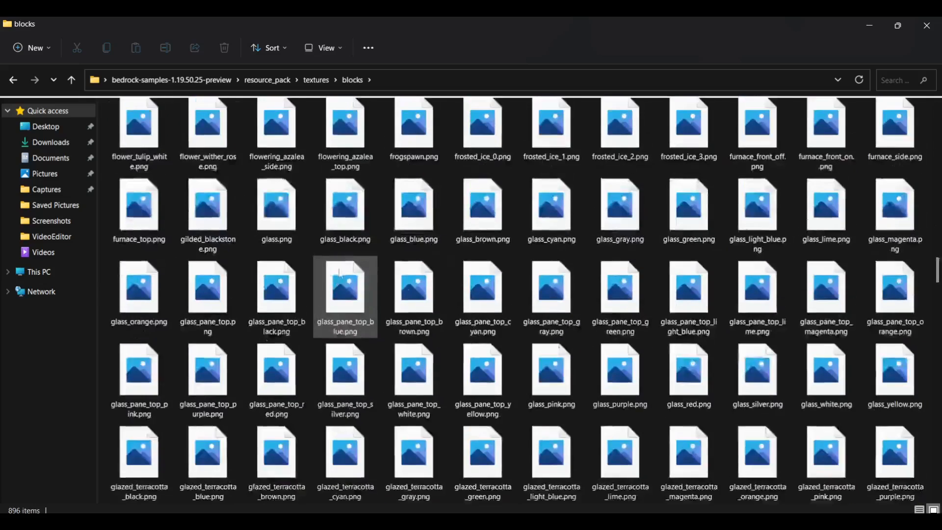
scroll(341, 268, up, 20)
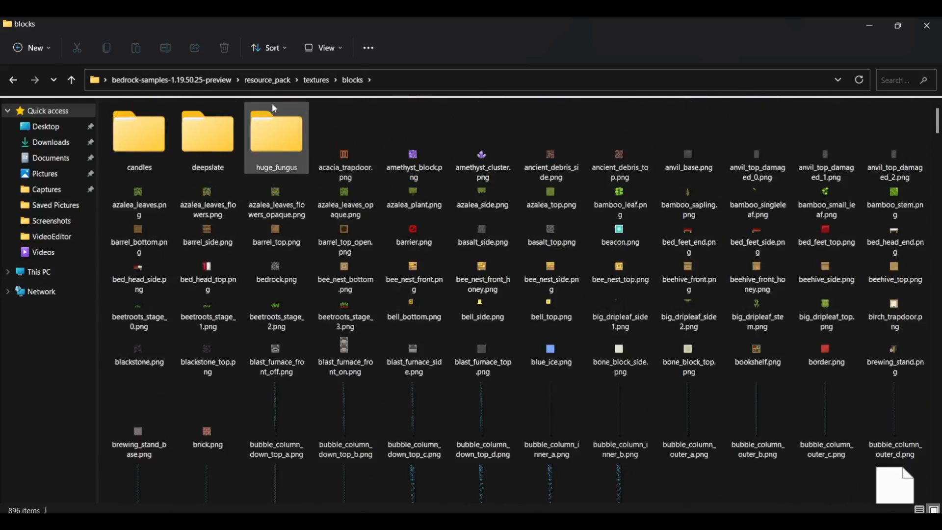
click(316, 80)
double_click(192, 145)
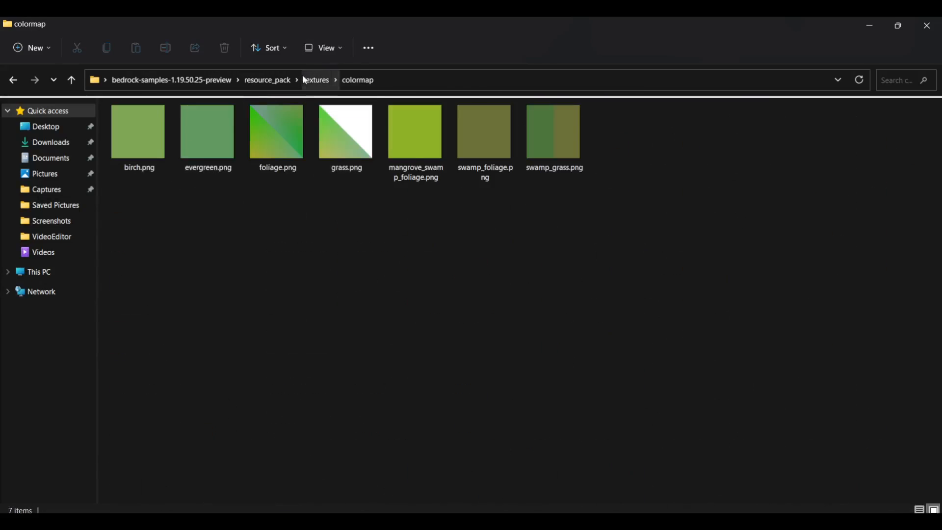
click(316, 80)
double_click(149, 172)
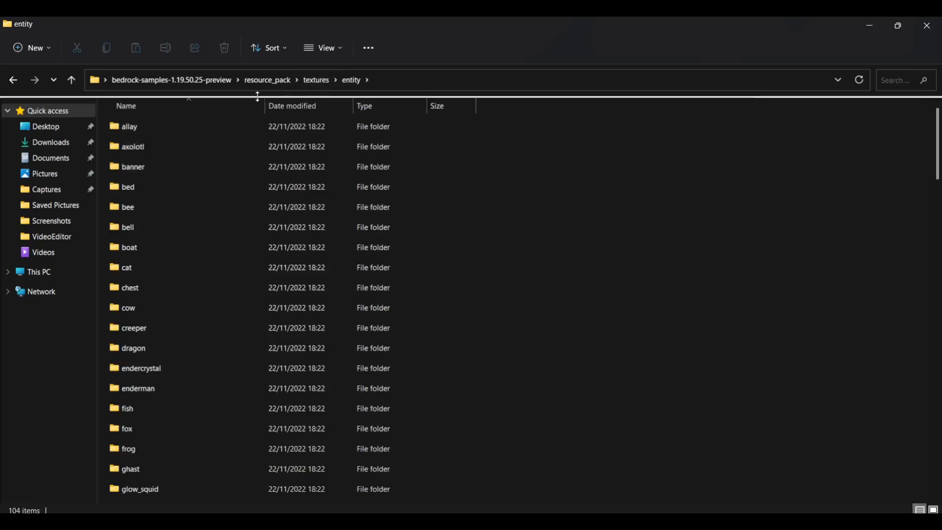
click(308, 78)
double_click(163, 225)
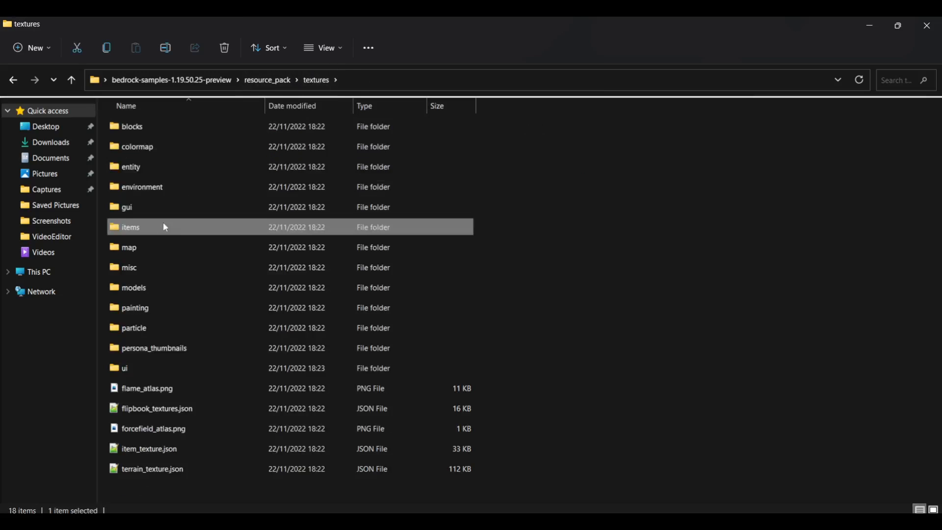
click(929, 24)
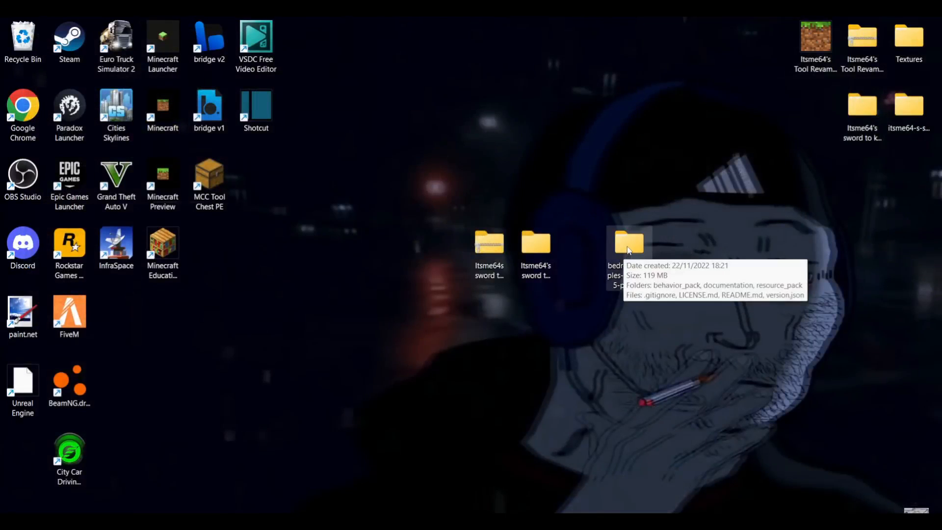
drag(419, 201, 695, 320)
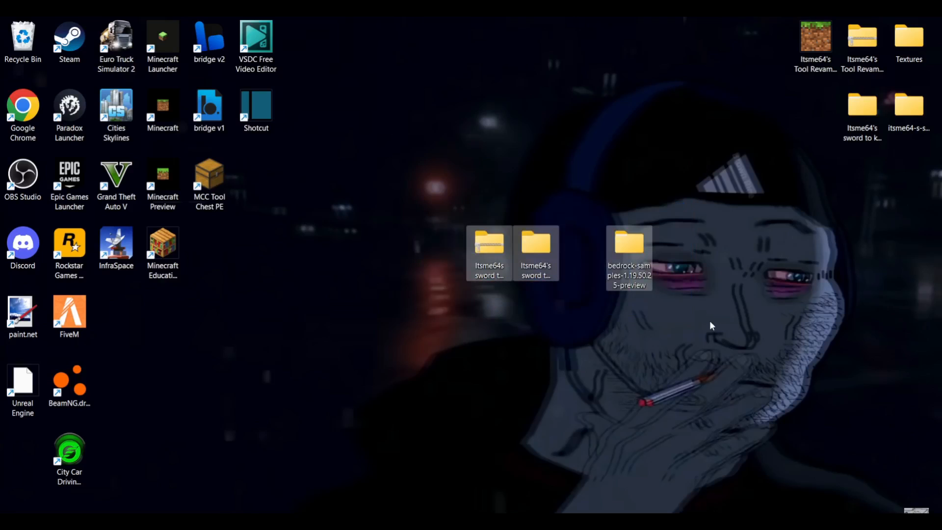
click(694, 301)
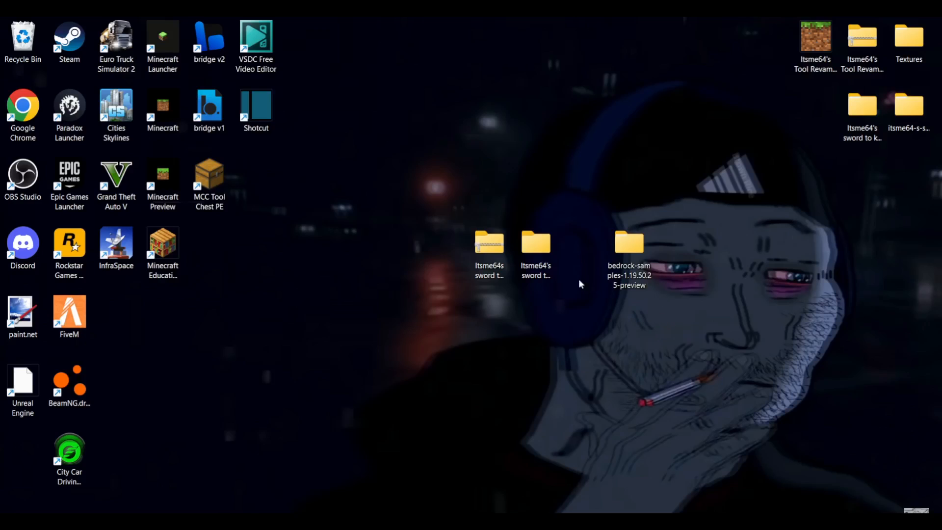
double_click(536, 240)
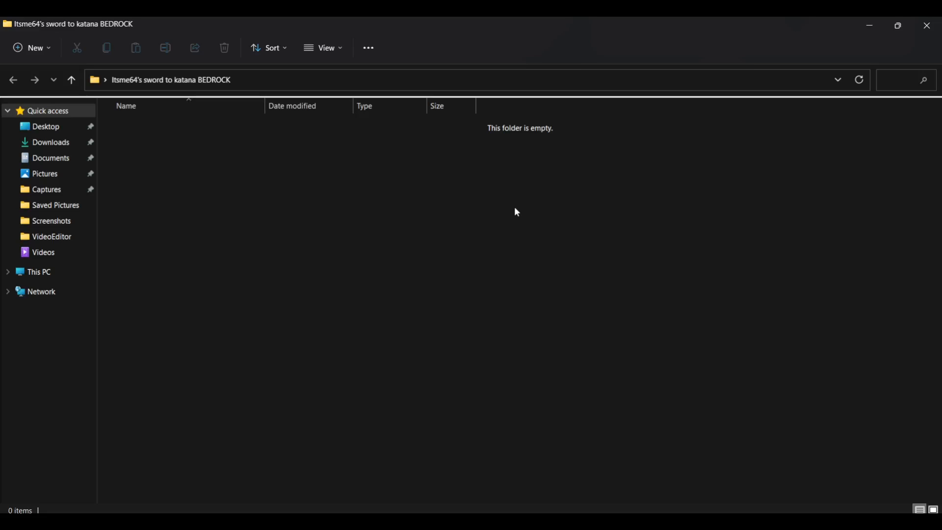
click(926, 25)
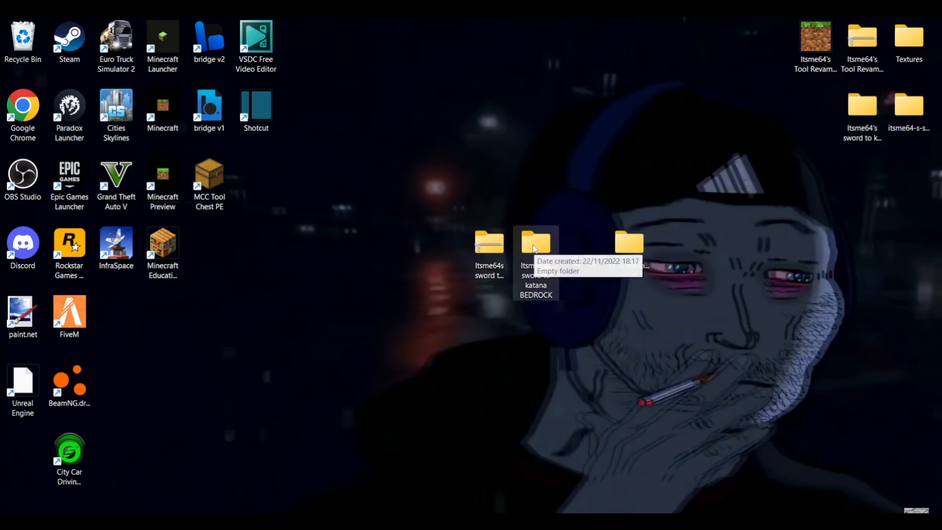
Create a folder named textures inside the "Itsme64's sword to katana BEDROCK" folder.
double_click(538, 249)
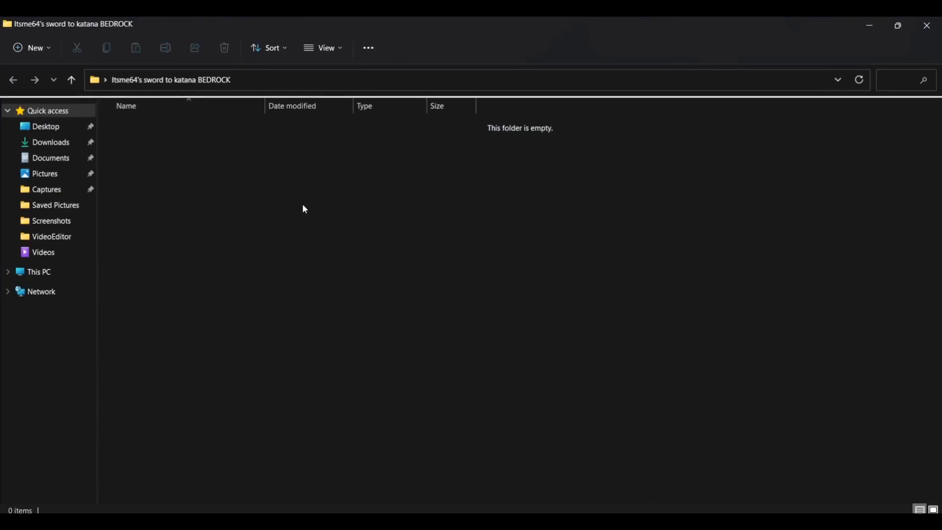
right_click(274, 185)
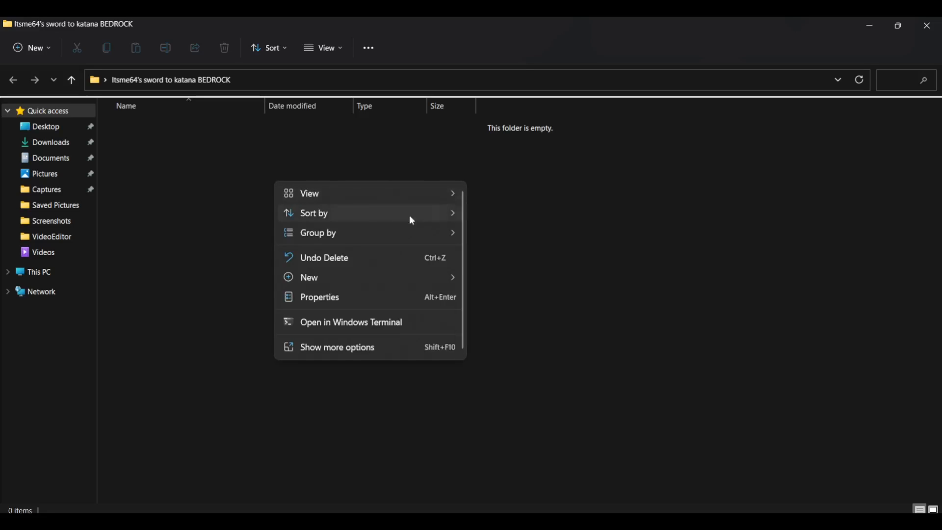
click(471, 280)
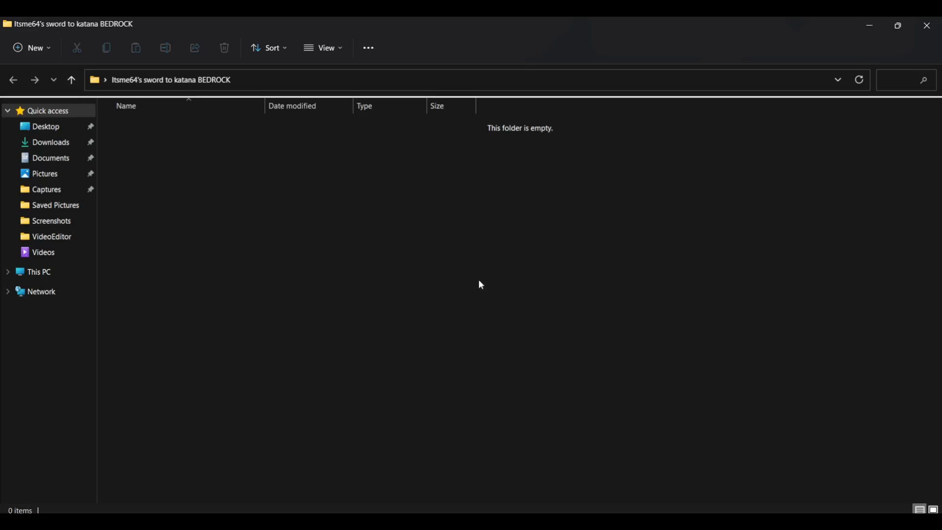
text(textures)
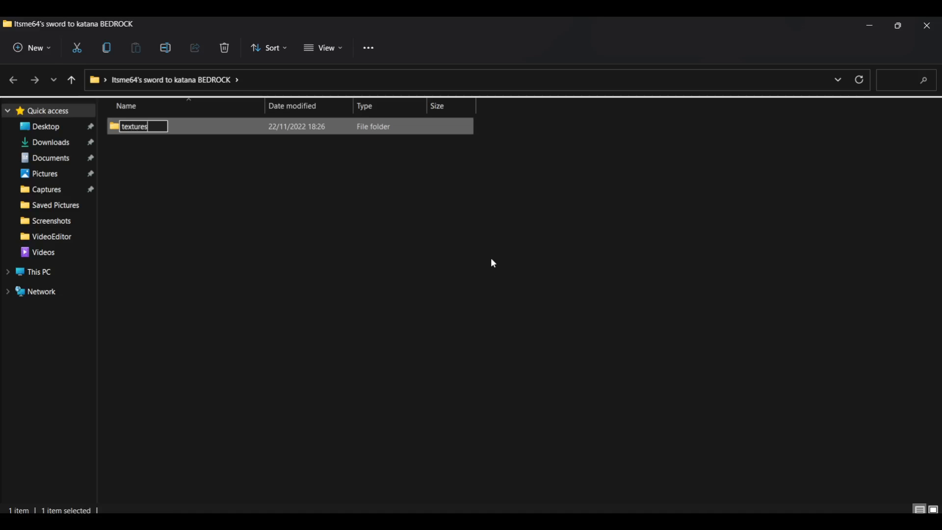
click(492, 261)
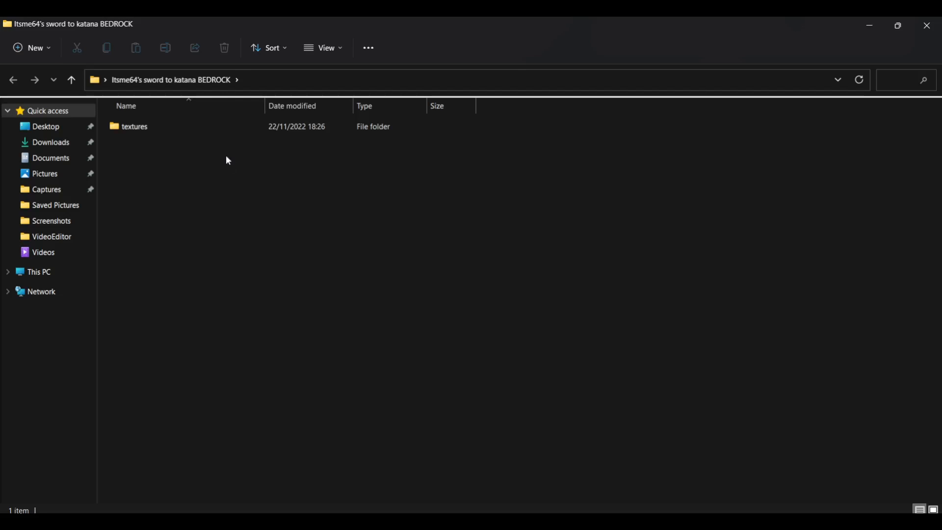
Open the bedrock-samples-1.19.50.25-preview folder and arrange its window side by side with the "Itsme64's sword to katana BEDROCK" window.
click(897, 26)
drag(668, 74, 235, 51)
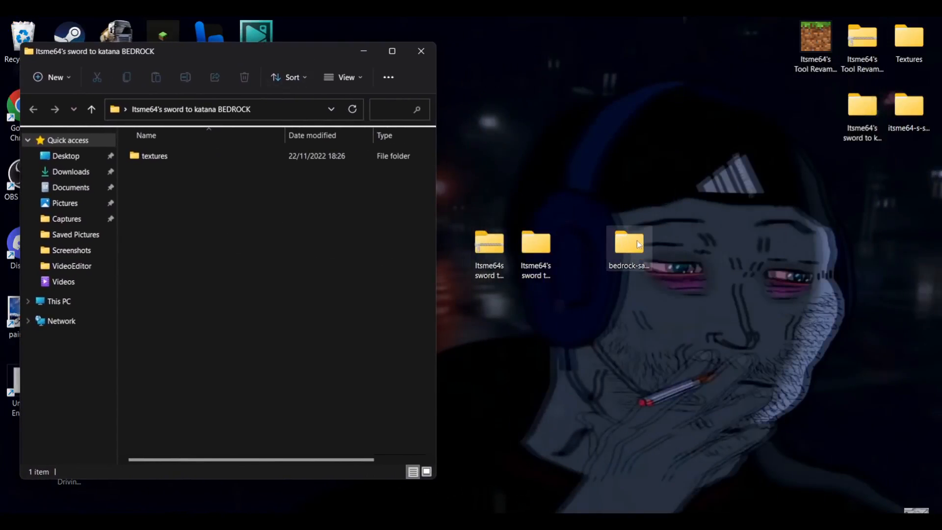
double_click(633, 242)
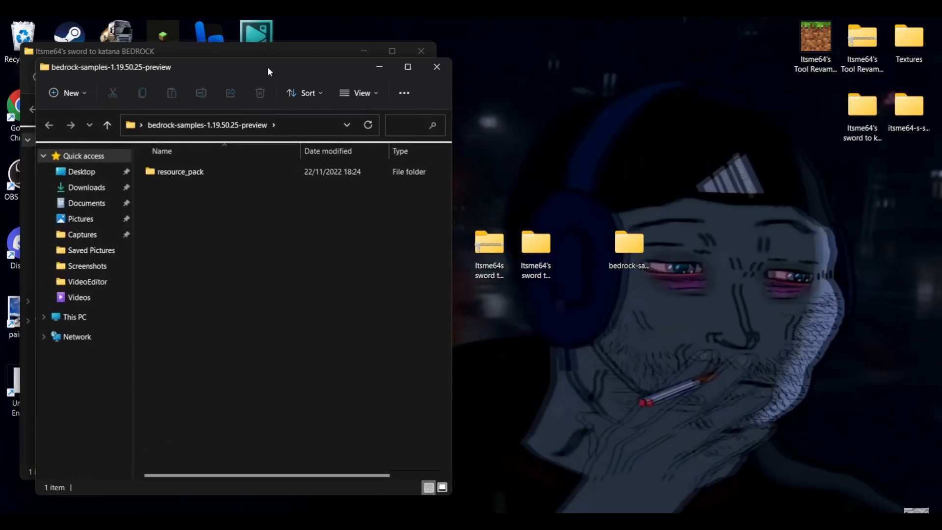
drag(267, 67, 690, 46)
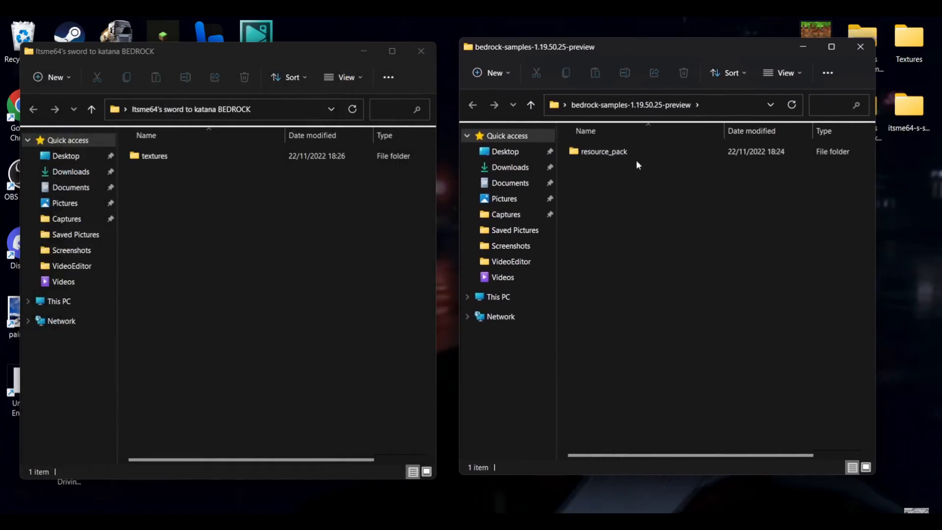
Copy manifest.json from the resource_pack folder into the "Itsme64's sword to katana BEDROCK" folder, closing the bedrock-samples window.
double_click(613, 152)
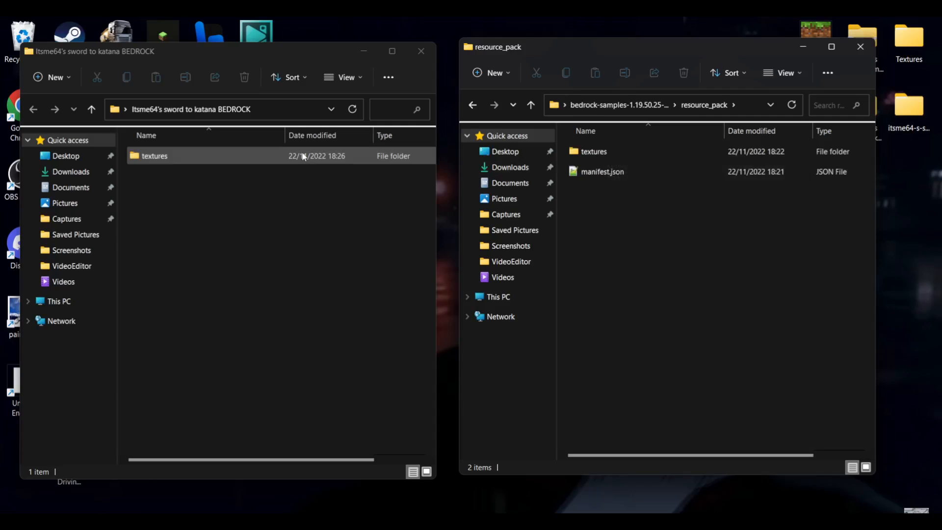
right_click(612, 175)
click(655, 186)
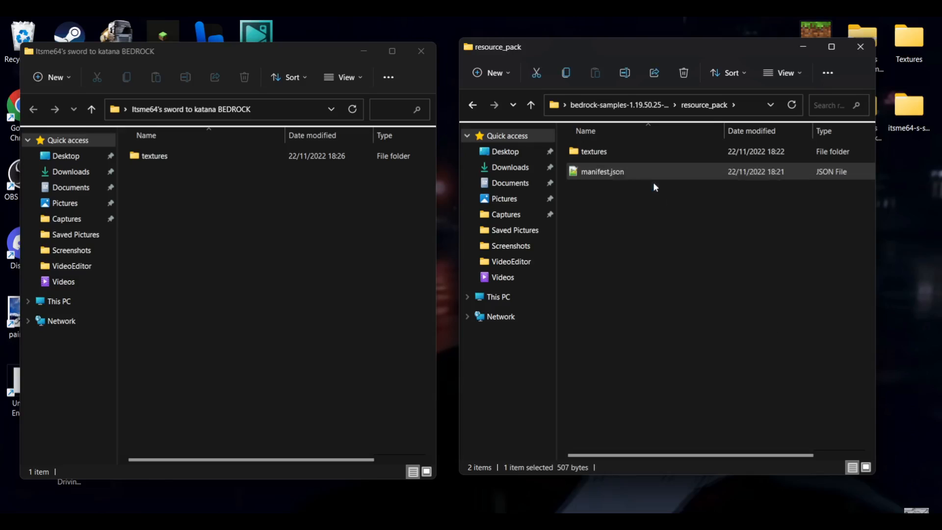
click(866, 48)
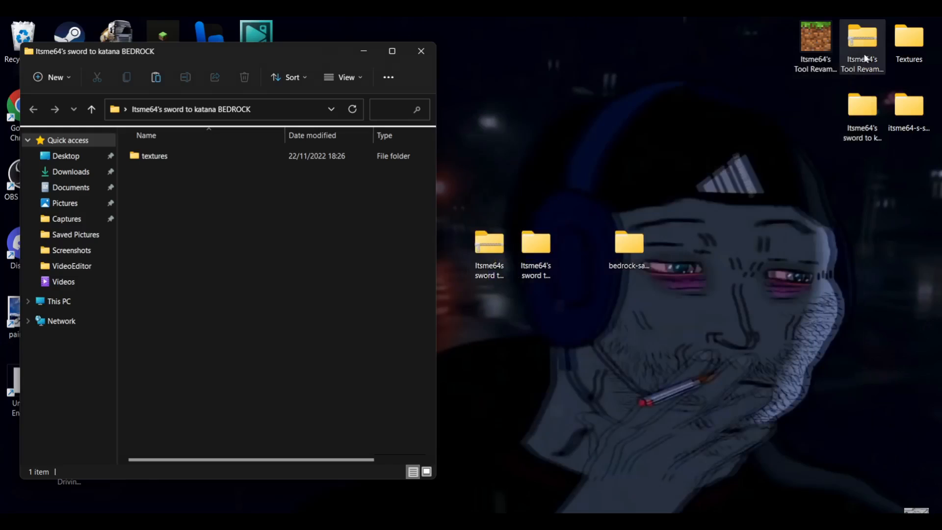
click(391, 50)
key(ctrl+v)
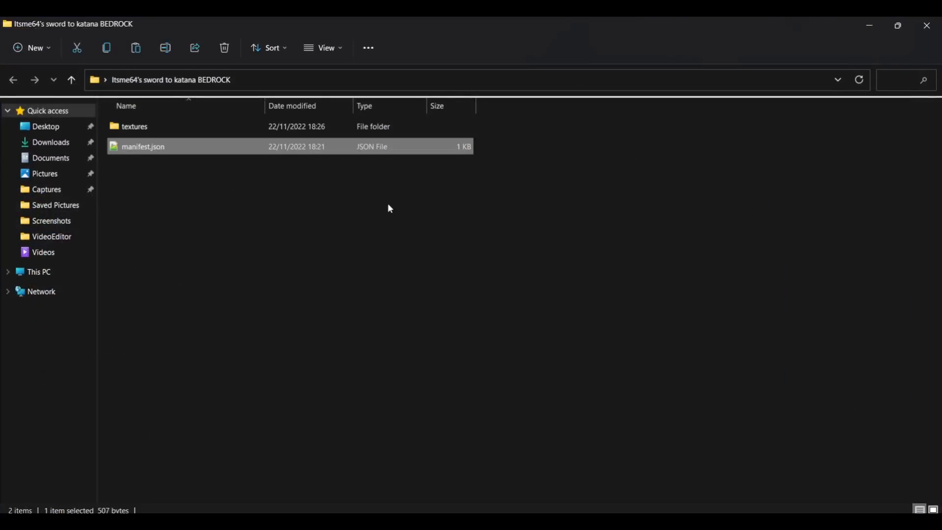
click(388, 204)
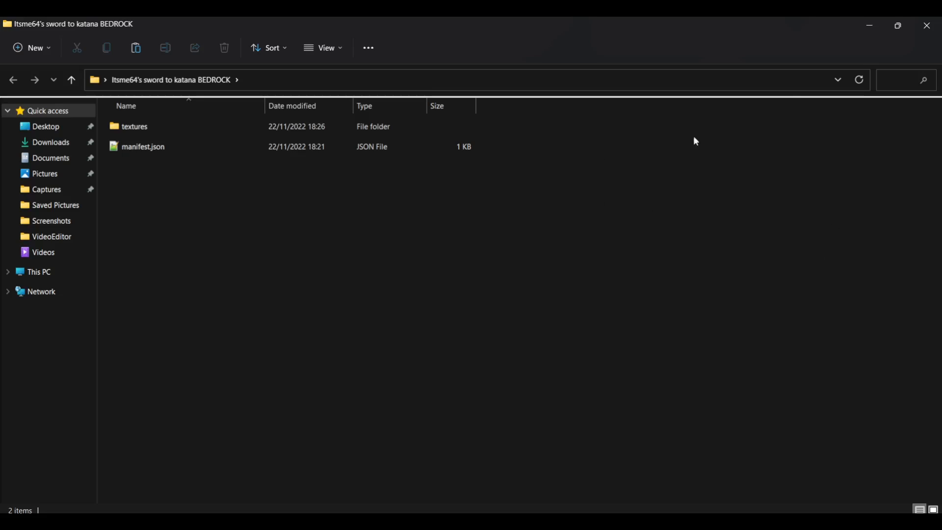
Look at the contents of "Itsme64s sword to katana 1.1.1.zip" beside the BEDROCK folder, and close the archive window.
click(898, 25)
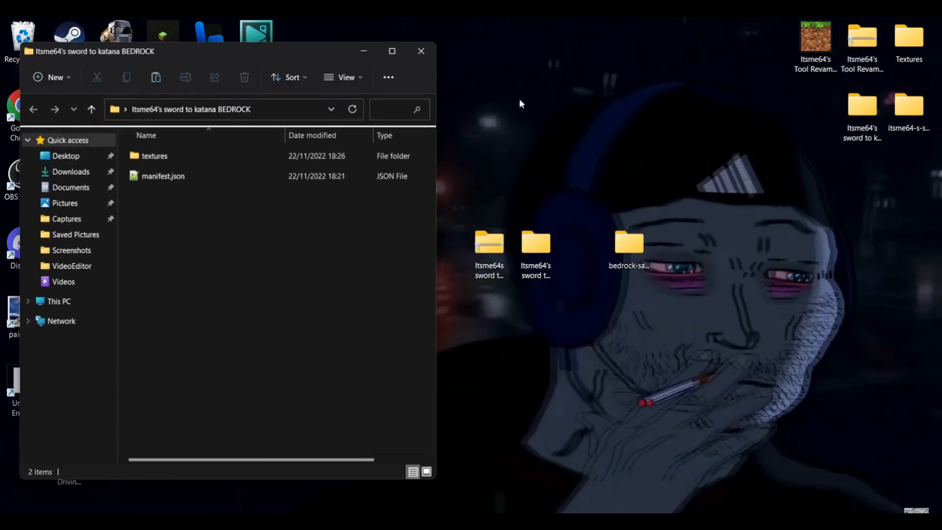
click(388, 55)
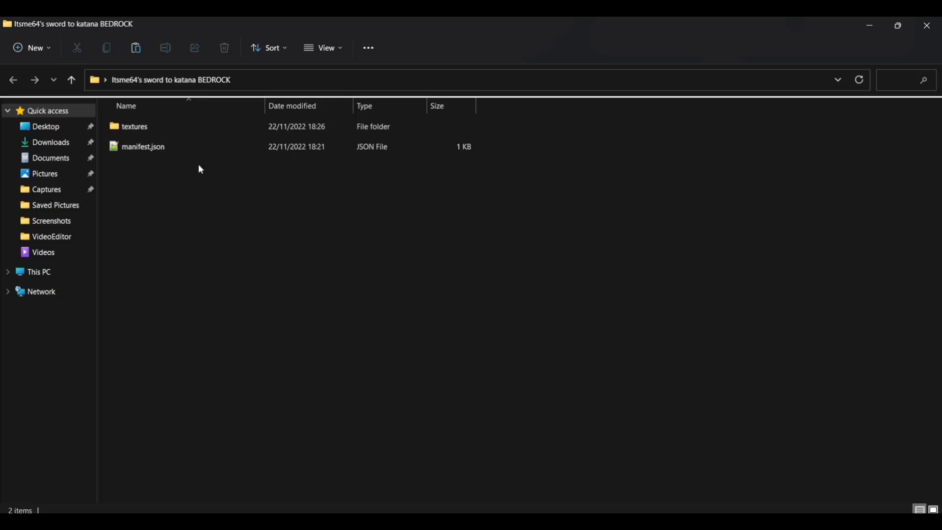
click(898, 26)
drag(258, 67, 776, 78)
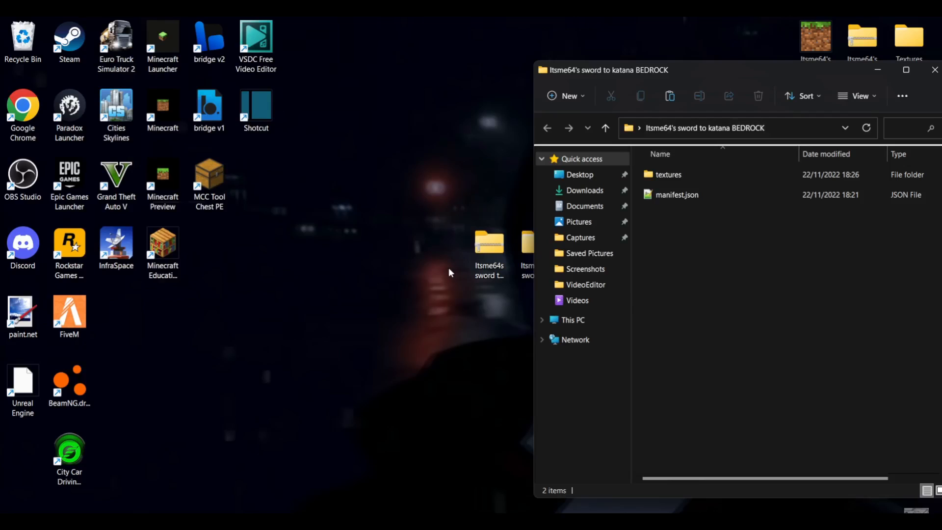
double_click(489, 245)
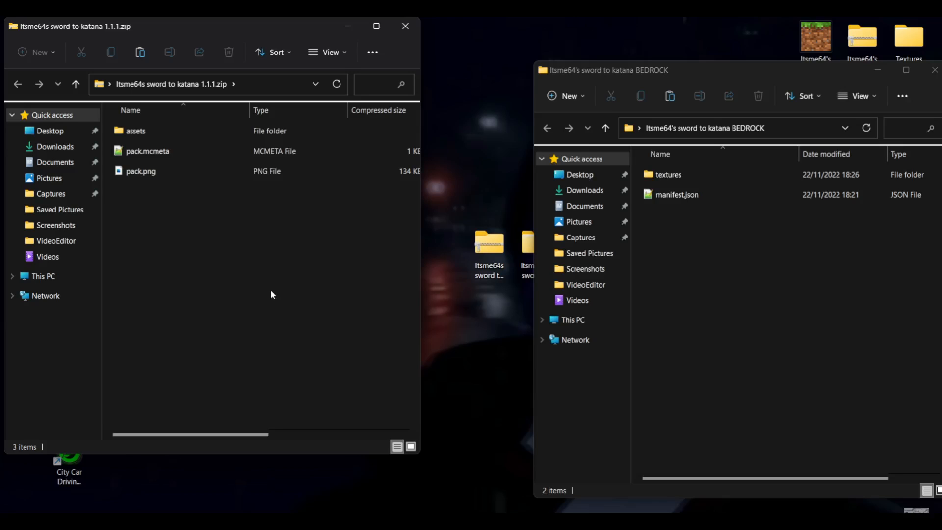
click(405, 26)
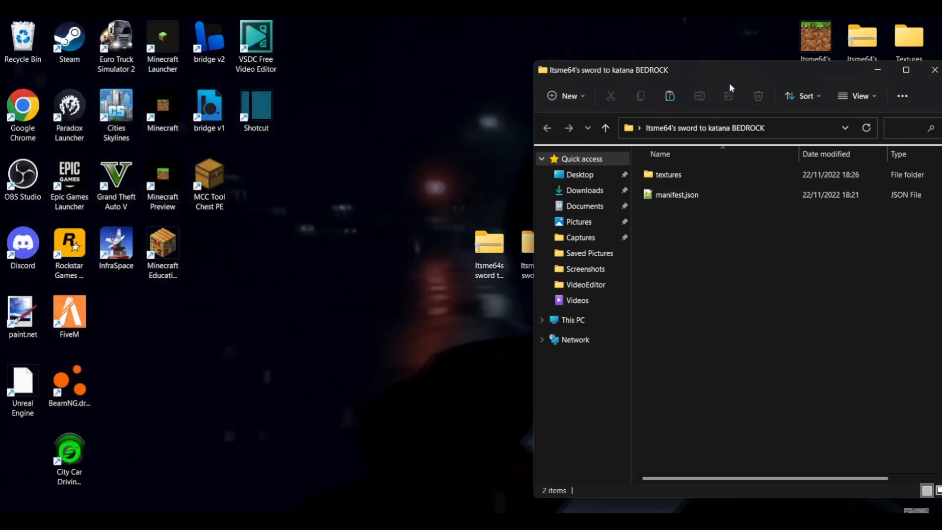
Open manifest.json from the "Itsme64's sword to katana BEDROCK" folder in Notepad++.
drag(733, 74, 608, 68)
click(781, 63)
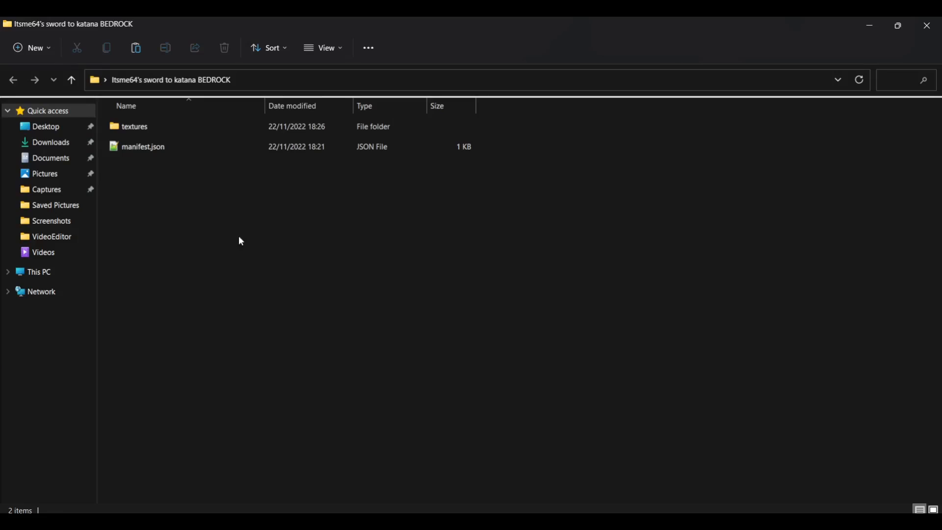
click(144, 149)
double_click(144, 149)
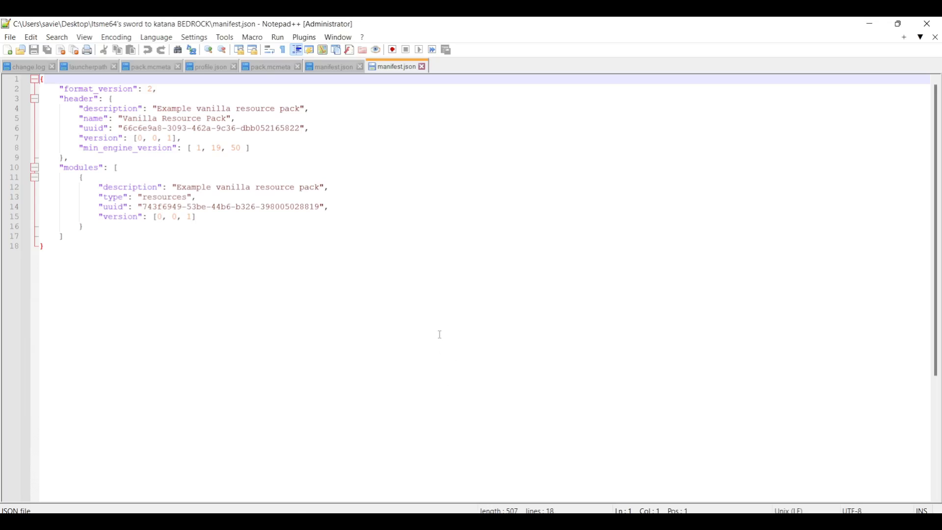
drag(99, 259, 36, 86)
click(100, 109)
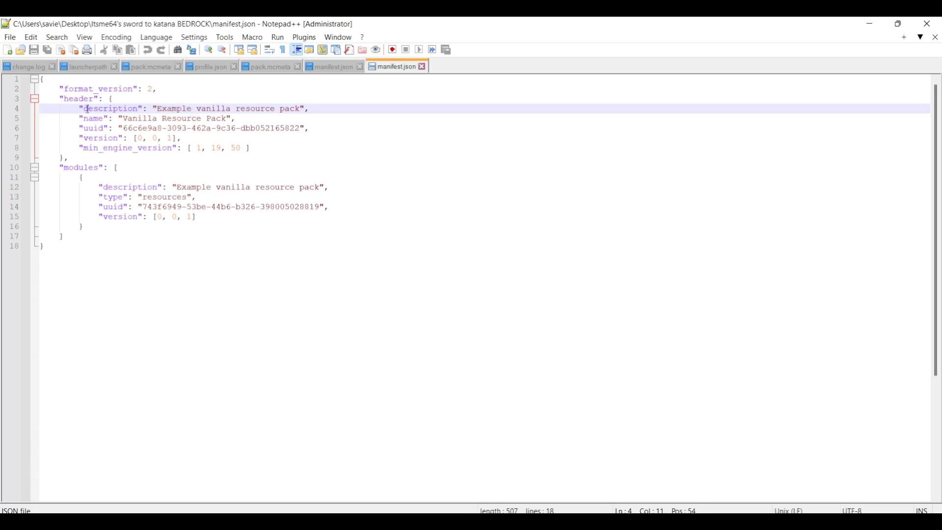
Set the header description in manifest.json to "SUBSCRIBE", keeping the surrounding quotation marks.
drag(88, 109, 138, 109)
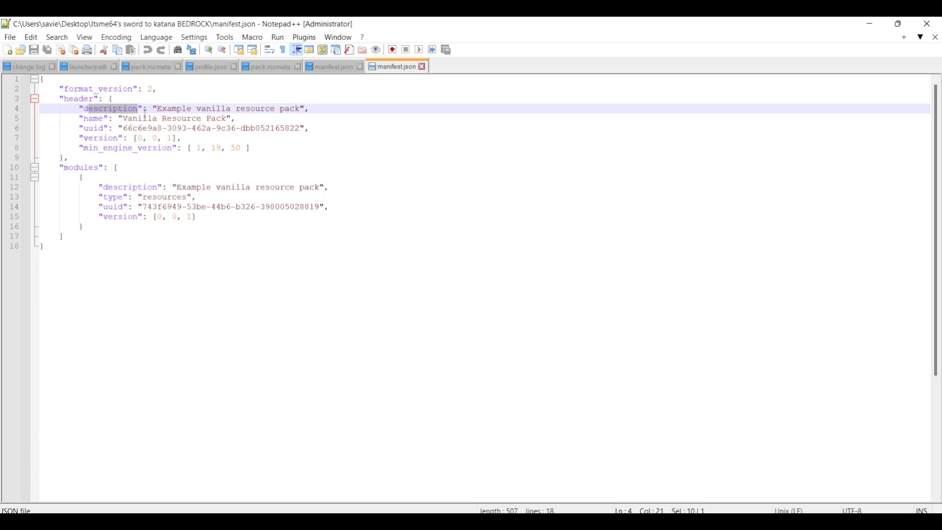
click(144, 112)
double_click(156, 108)
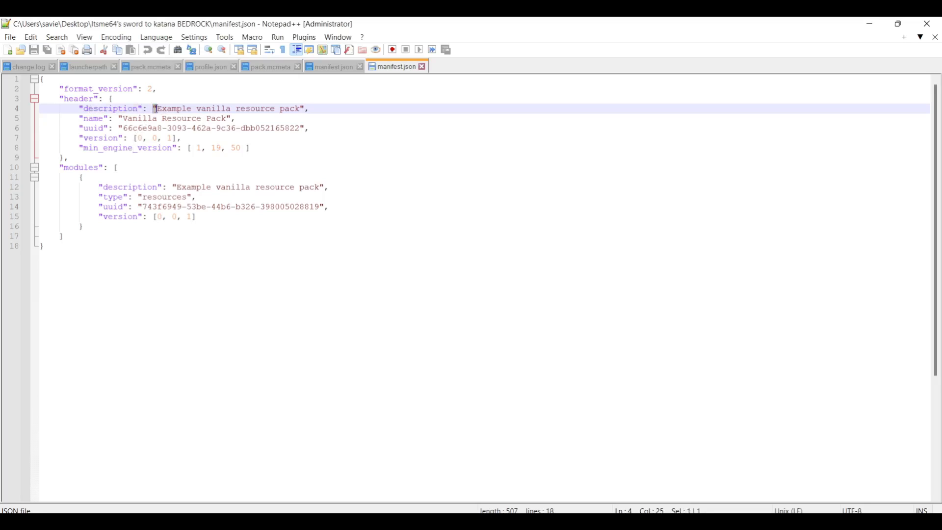
double_click(302, 108)
drag(157, 109, 300, 109)
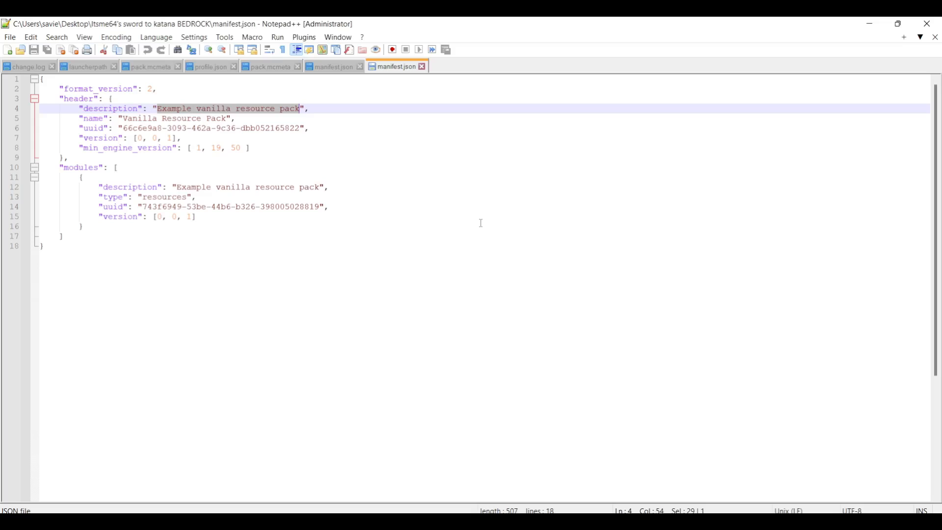
text(SUBSCRIBE)
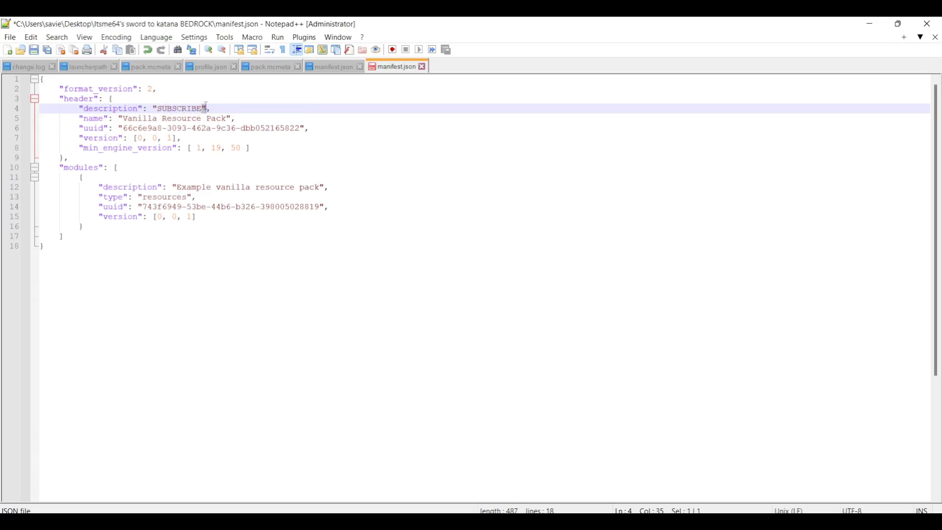
click(155, 108)
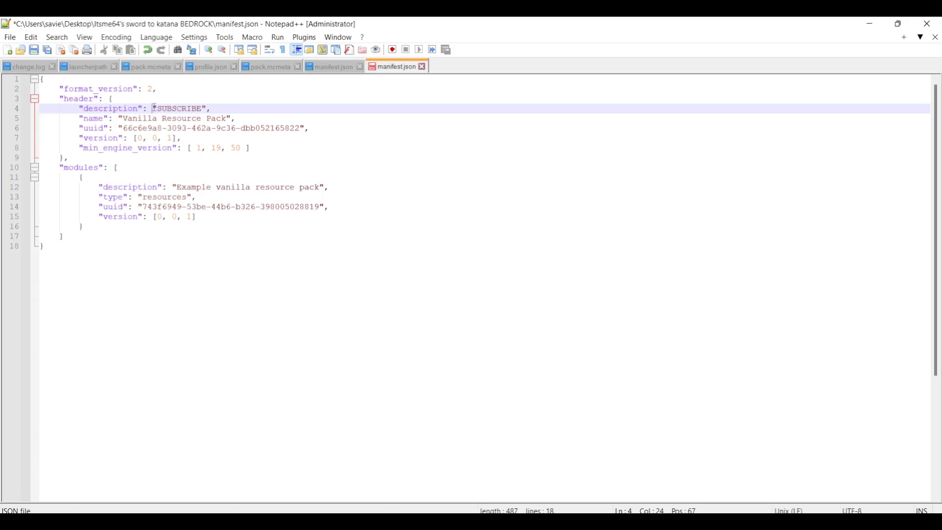
click(182, 108)
click(206, 108)
key(BackSpace)
text(")
click(212, 109)
Copy the header's description text into the modules description so that it reads "SUBSCRIBE".
drag(159, 106, 203, 110)
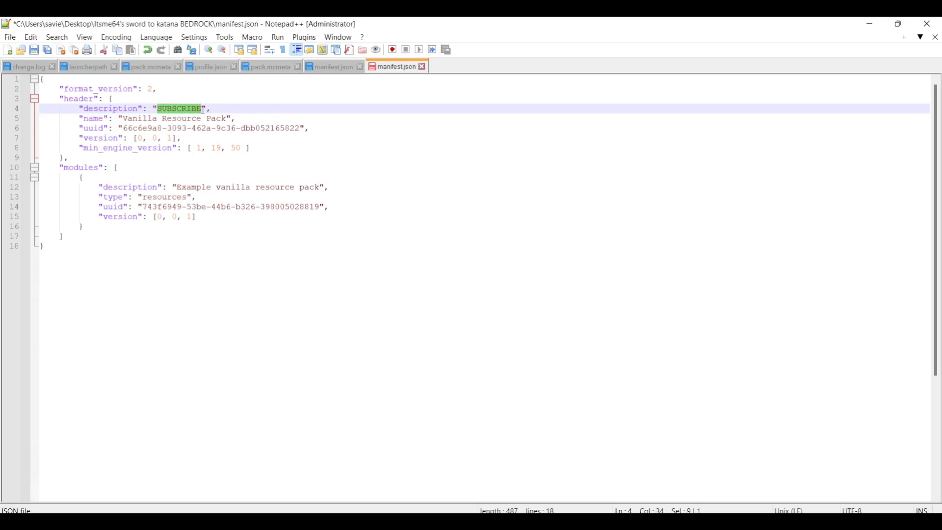
click(196, 129)
drag(178, 187, 321, 188)
key(ctrl+v)
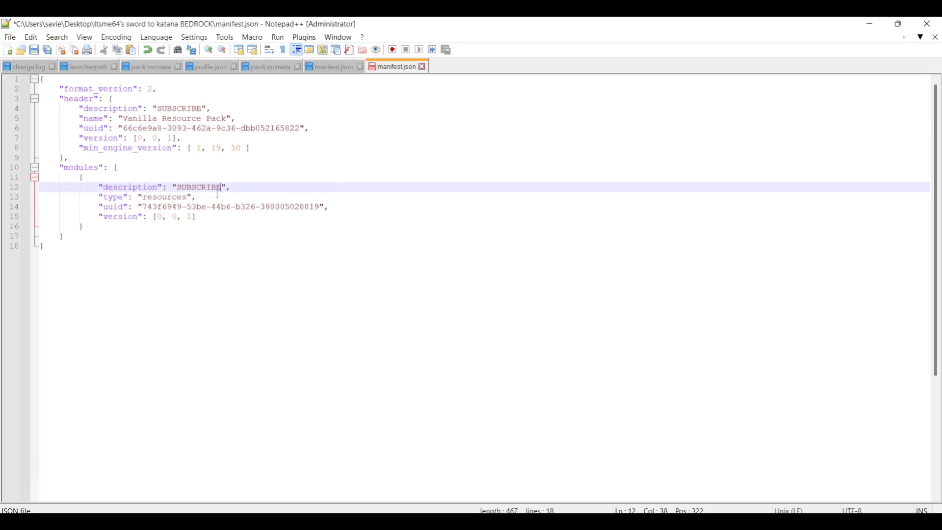
mouse_move(104, 188)
mouse_down()
mouse_move(151, 188)
mouse_move(106, 188)
mouse_up()
click(156, 188)
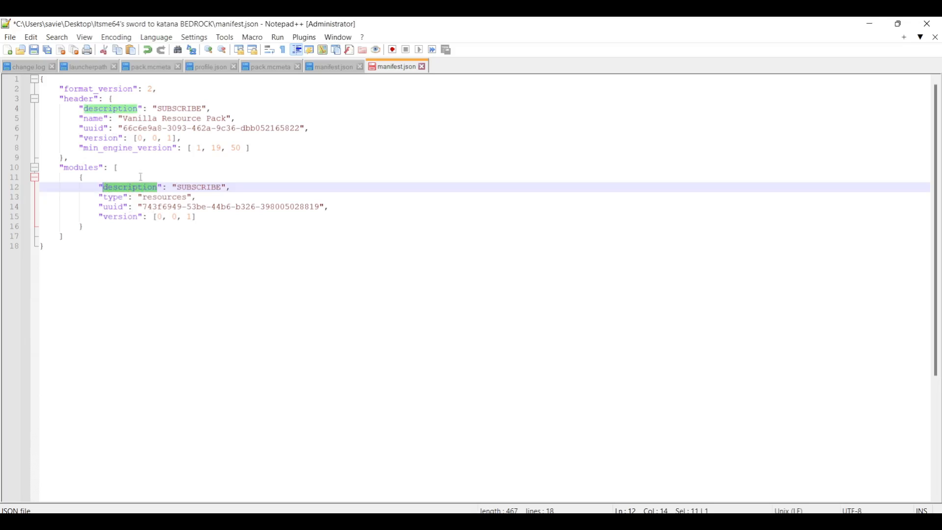
click(192, 207)
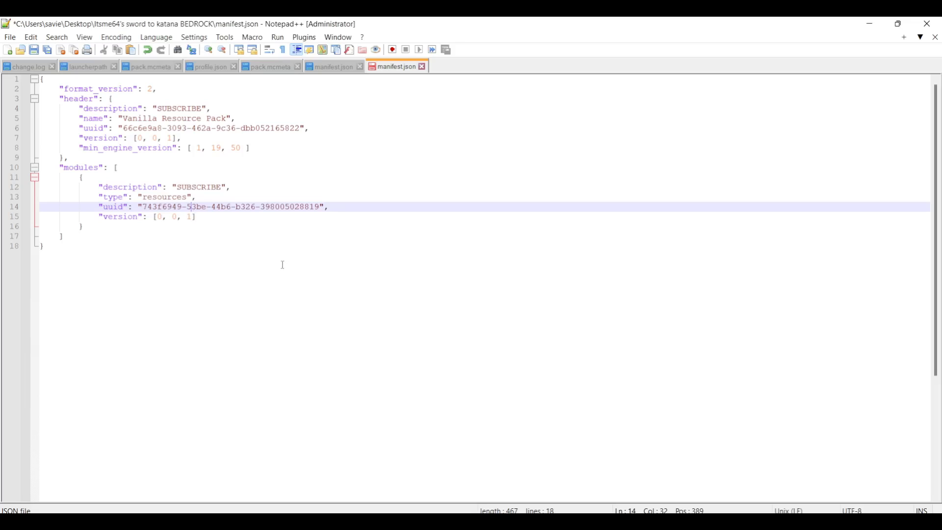
Set the pack name in the manifest header to "Itsme64's Sword To Katana BEDROCK".
drag(84, 119, 104, 119)
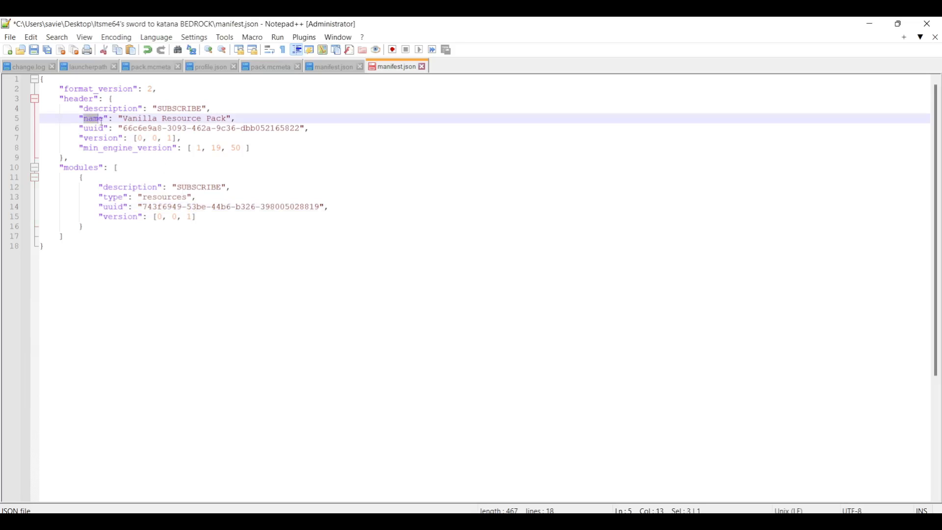
click(155, 129)
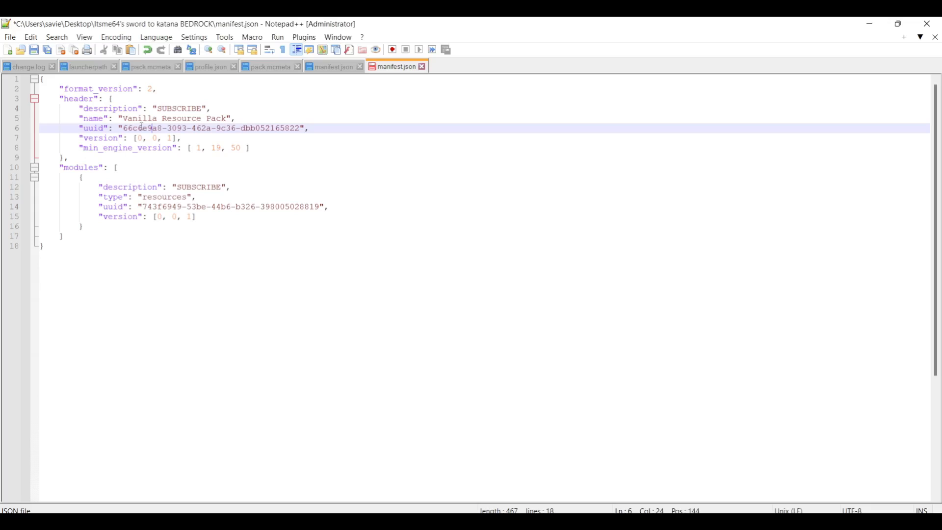
drag(123, 119, 226, 119)
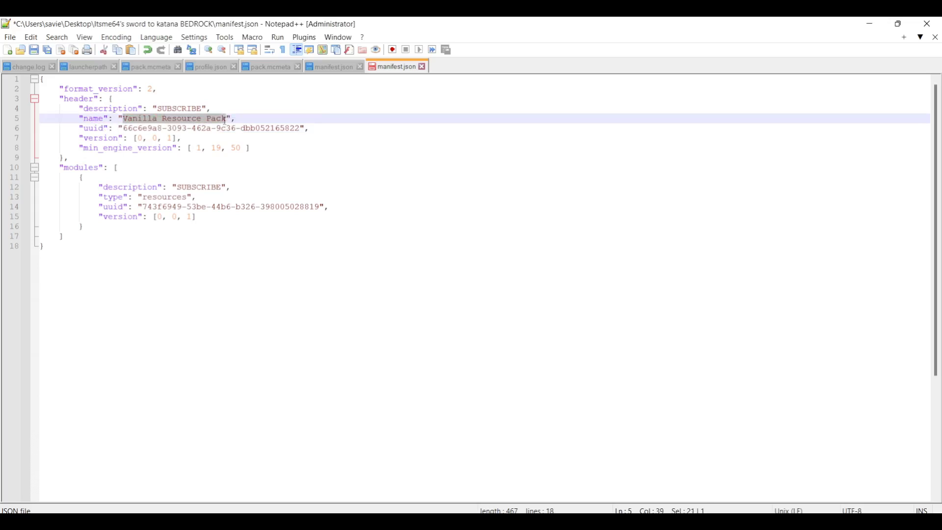
text(Itsme64)
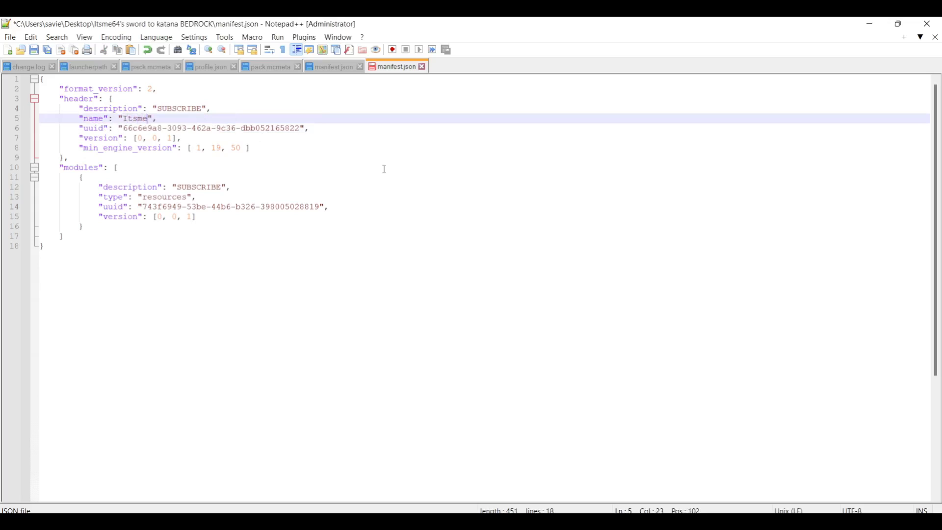
text('s Sword T)
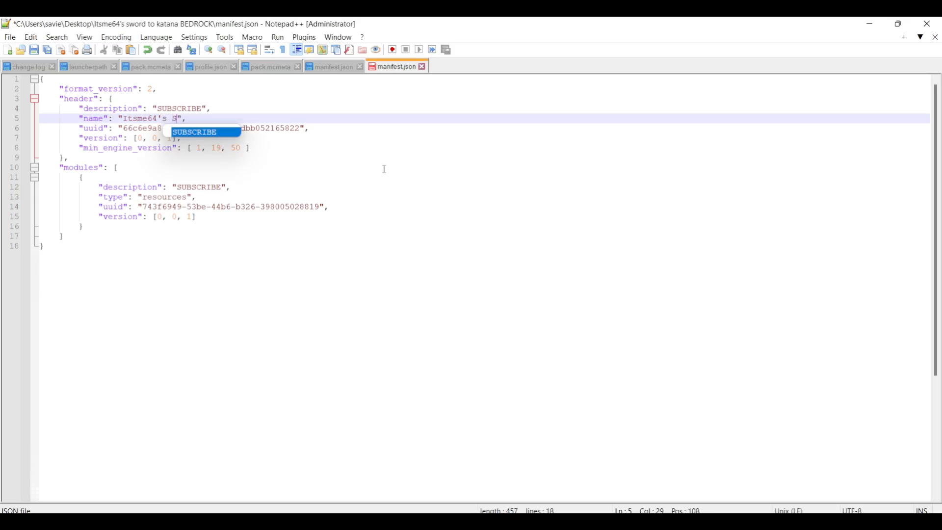
text(o Katan B)
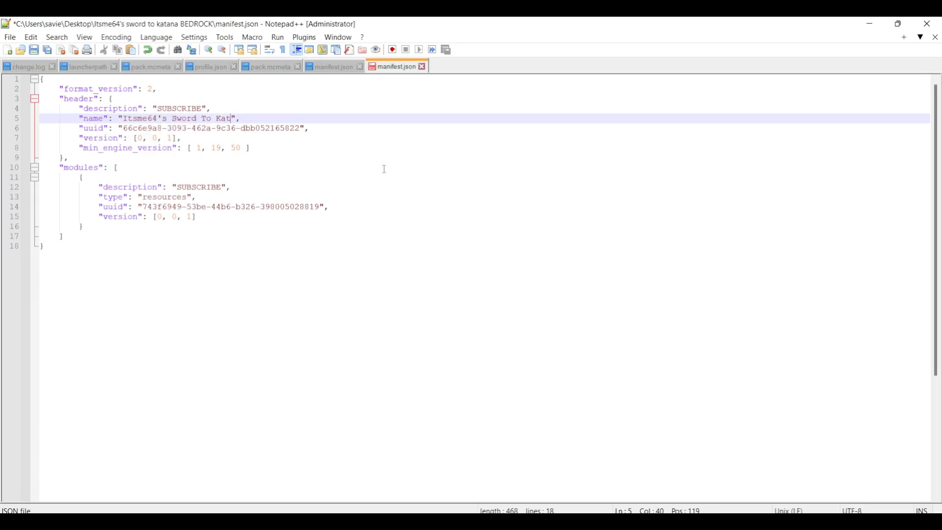
text(EDROCK)
click(240, 118)
text(a)
click(282, 118)
drag(285, 118, 296, 121)
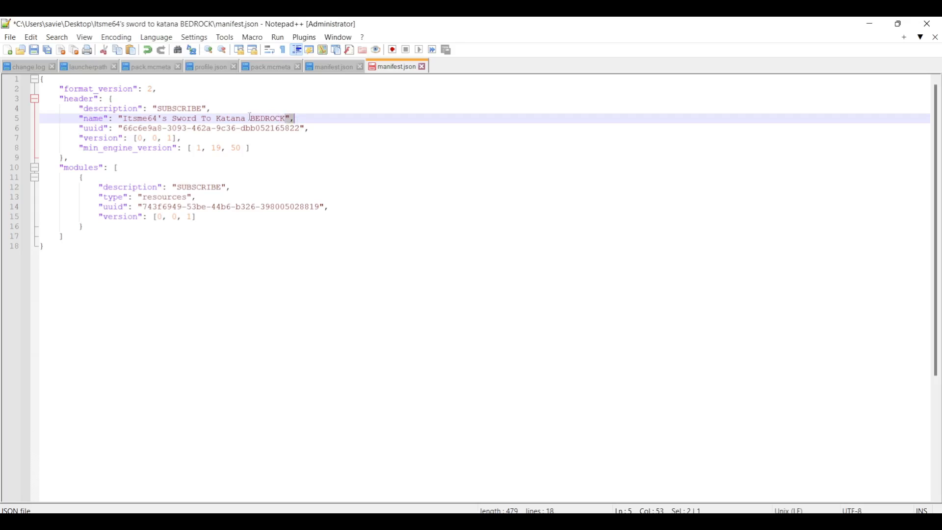
drag(118, 119, 122, 119)
click(190, 118)
Switch to the Online UUID Generator page in Chrome, copy the generated version 4 UUID and minimise the browser.
drag(123, 128, 303, 131)
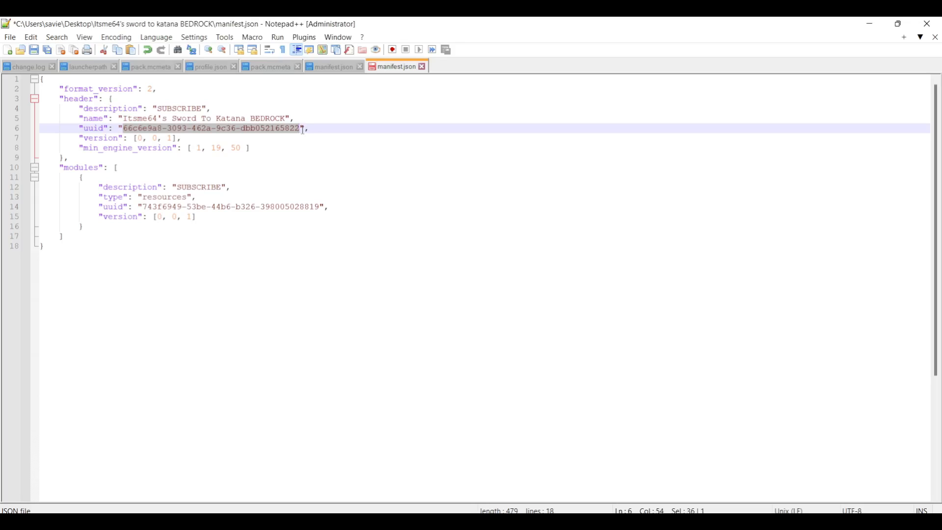
key(alt+Tab)
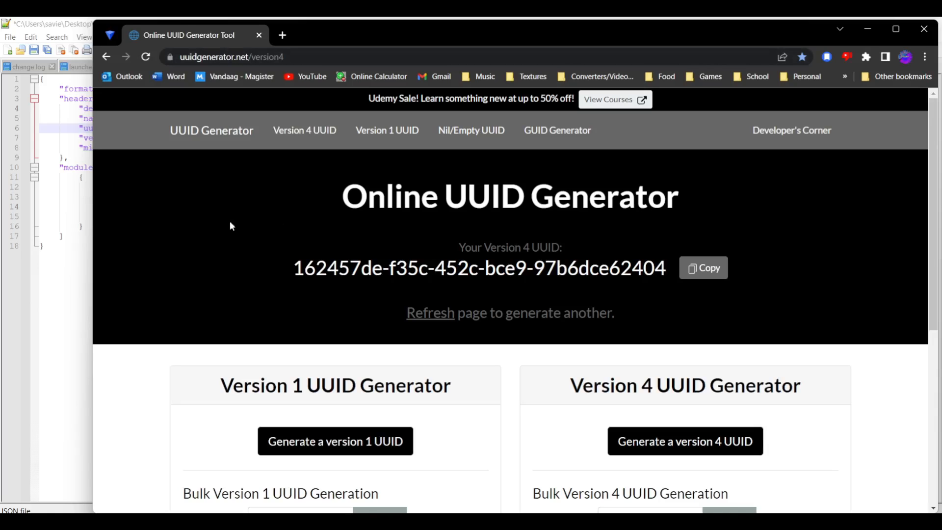
mouse_move(291, 272)
mouse_down()
mouse_move(666, 270)
mouse_move(293, 270)
mouse_up()
click(686, 297)
click(247, 242)
click(692, 280)
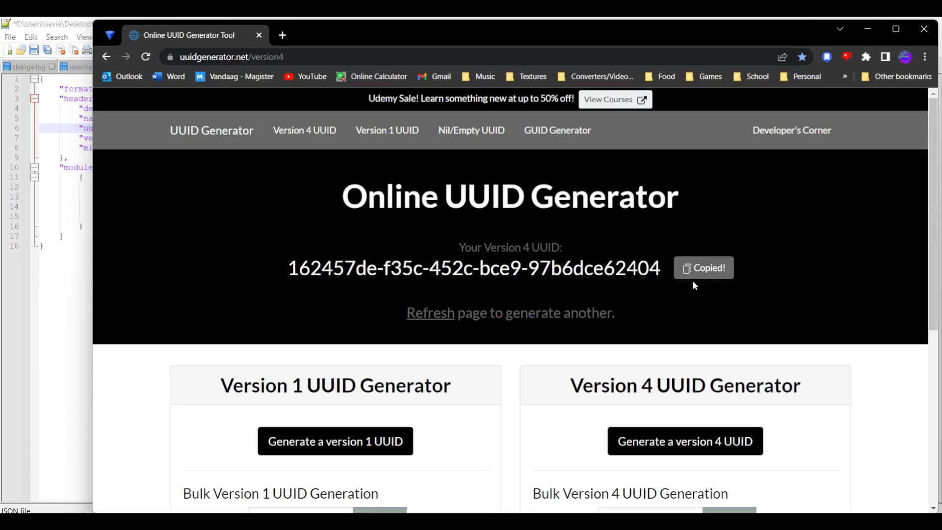
click(868, 29)
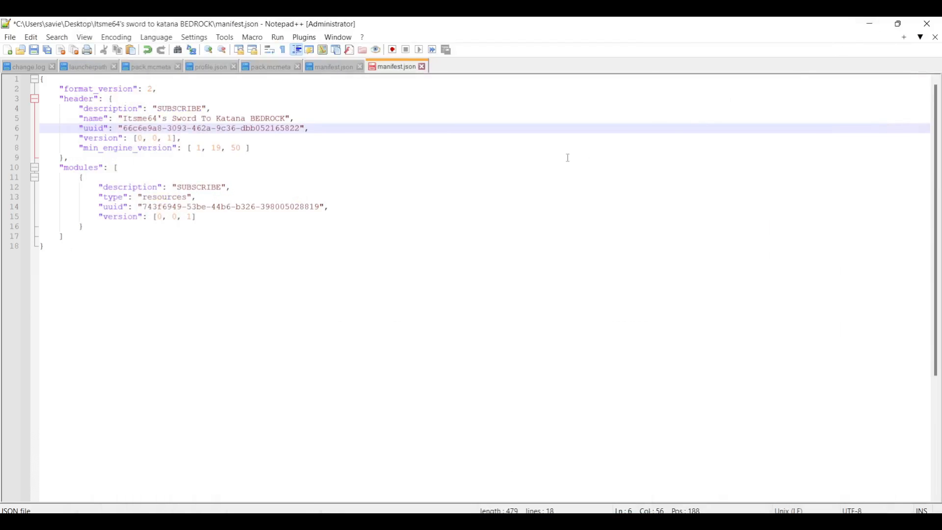
Replace the header's uuid value with the copied UUID 162457de-f35c-452c-bce9-97b6dce62404, keeping the surrounding quotation marks.
double_click(87, 128)
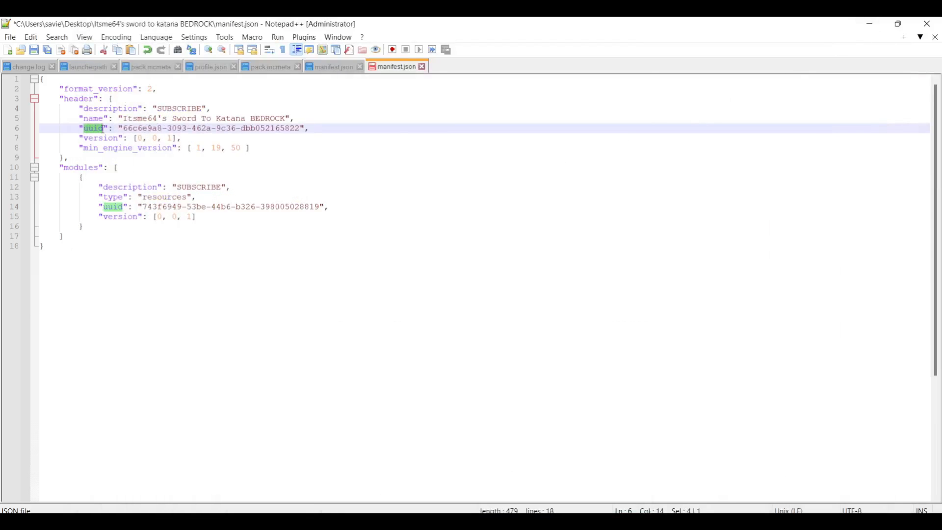
click(128, 138)
drag(125, 129, 302, 128)
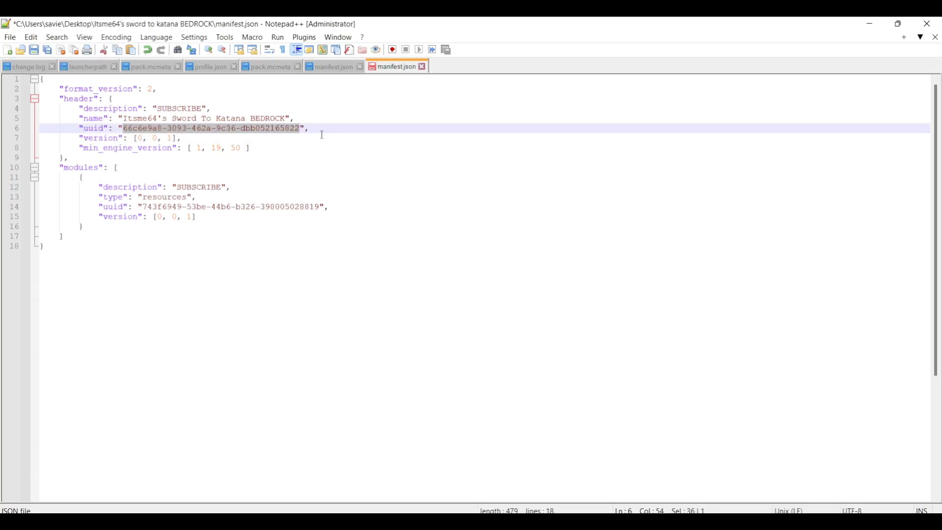
key(ctrl+v)
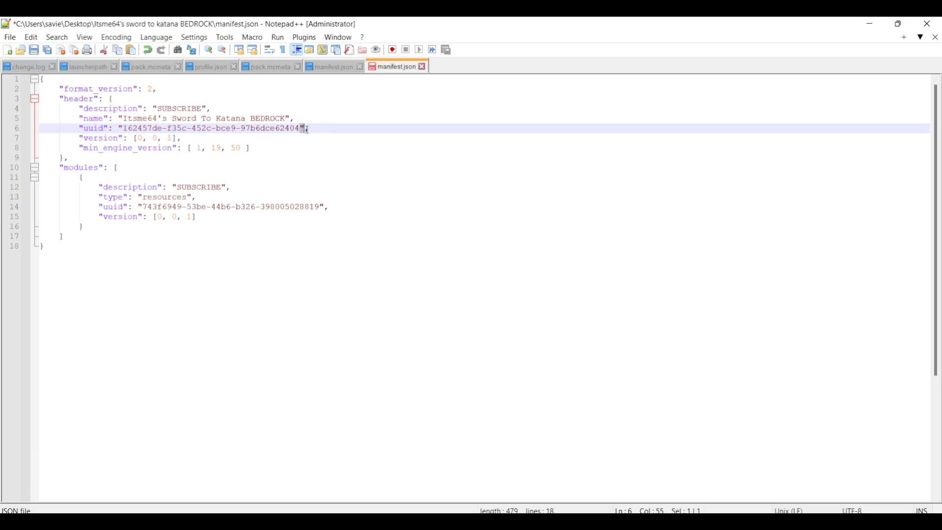
click(314, 130)
drag(300, 128, 305, 129)
click(120, 129)
click(139, 129)
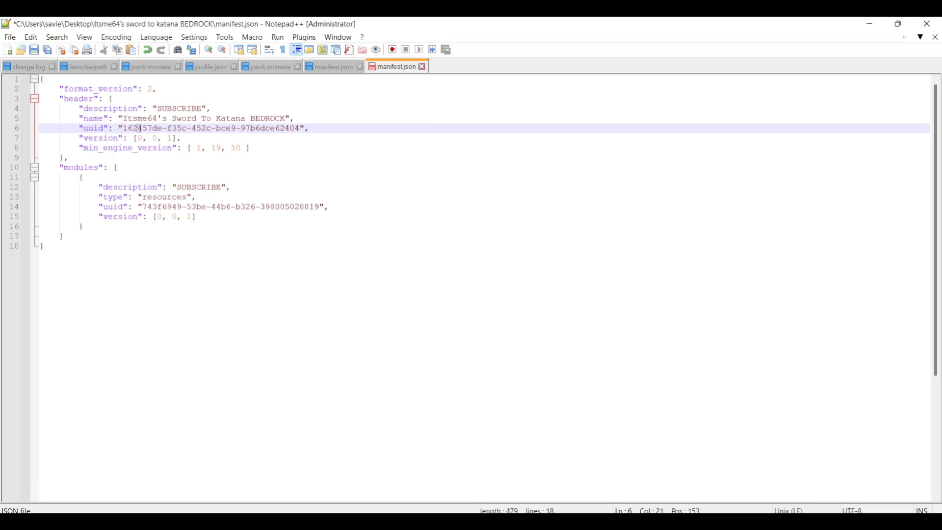
drag(105, 207, 123, 208)
right_click(124, 213)
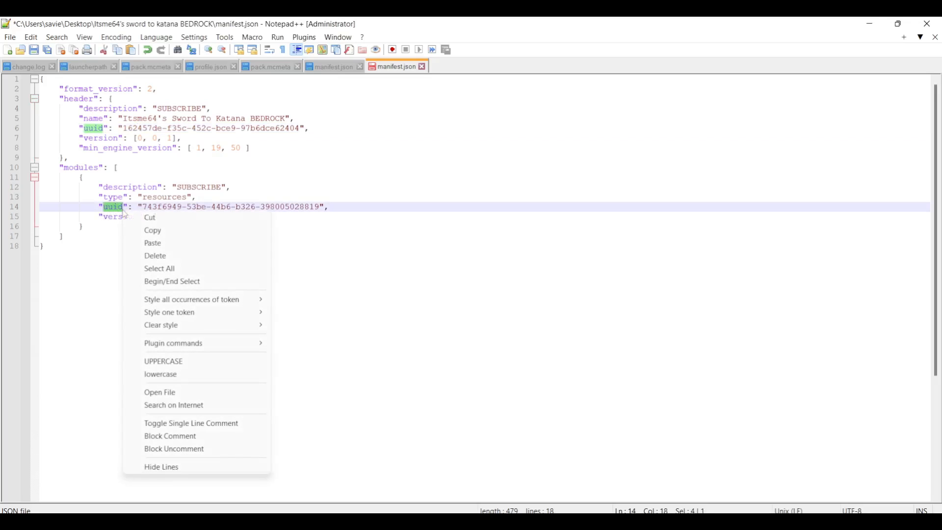
click(119, 208)
click(119, 208)
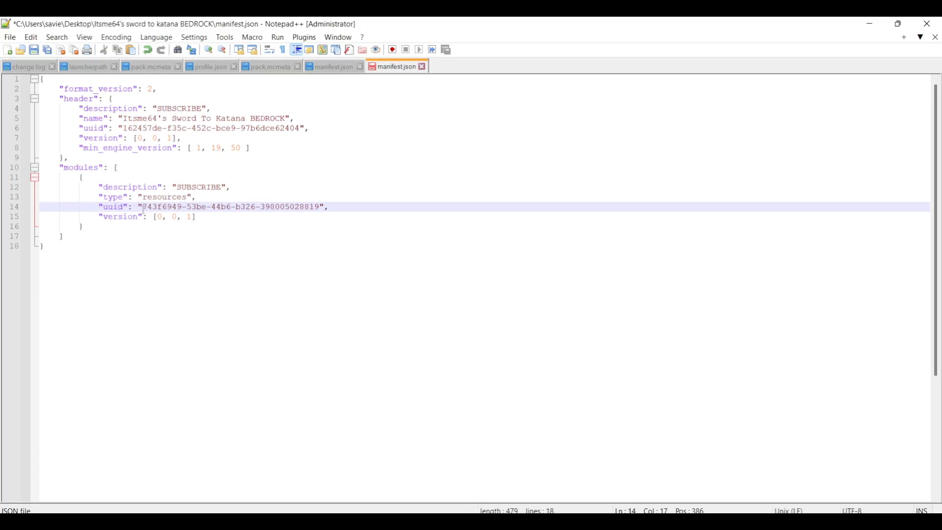
drag(142, 209, 317, 211)
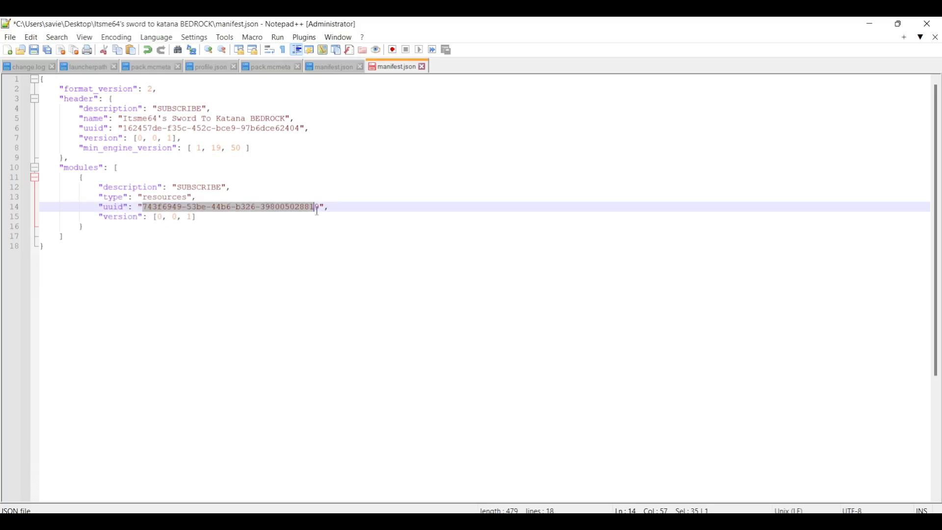
click(324, 210)
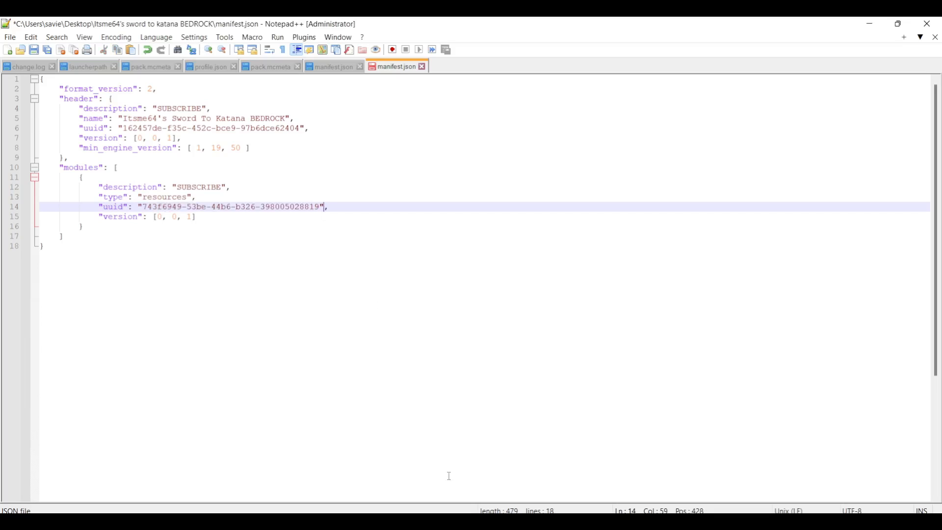
Switch to the Online UUID Generator in Chrome, generate another version 4 UUID, copy it and close the browser.
mouse_move(472, 521)
click(473, 464)
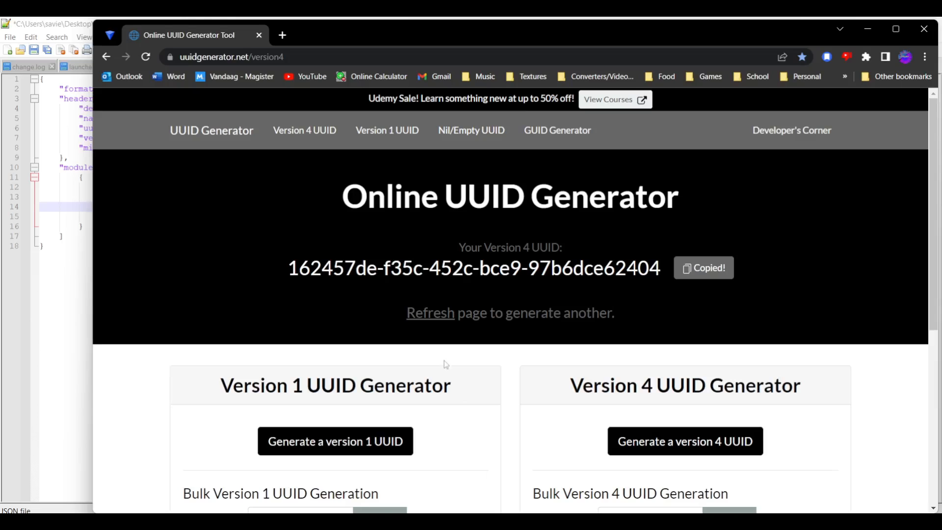
key(F5)
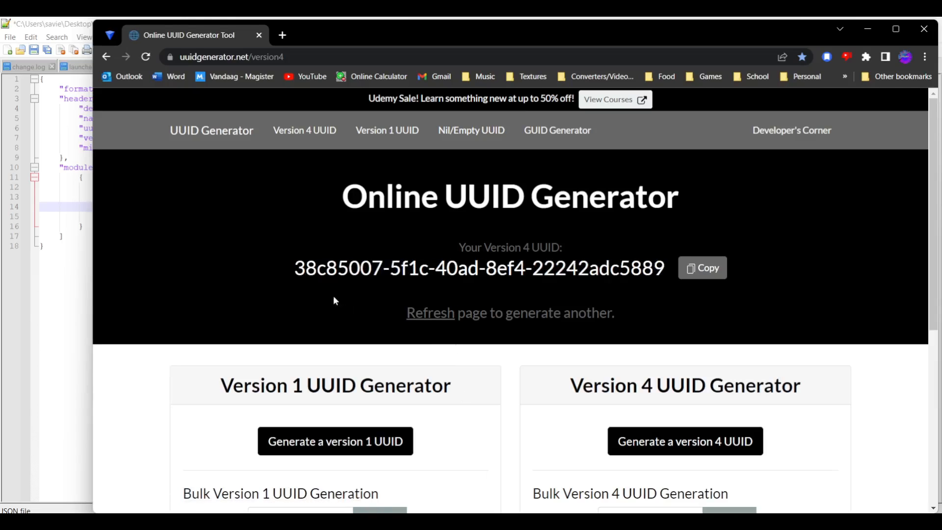
drag(294, 270, 664, 270)
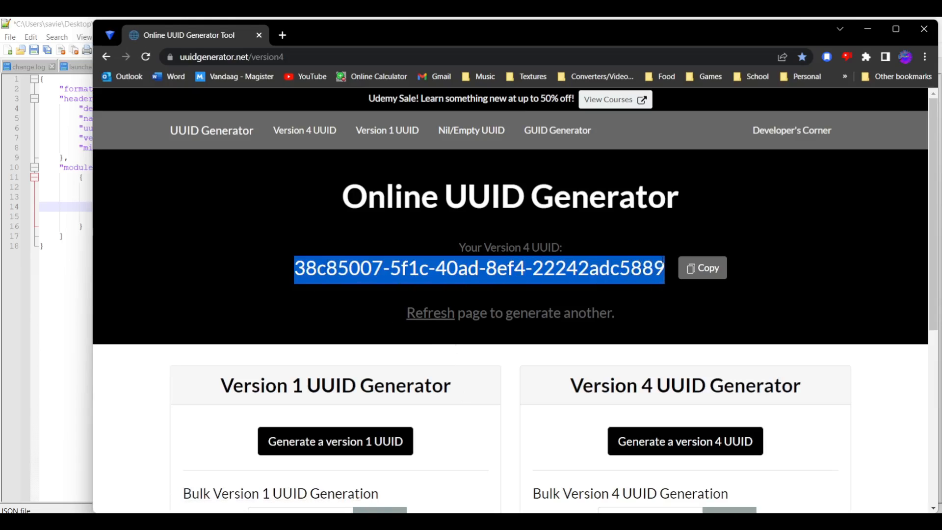
click(687, 313)
click(707, 268)
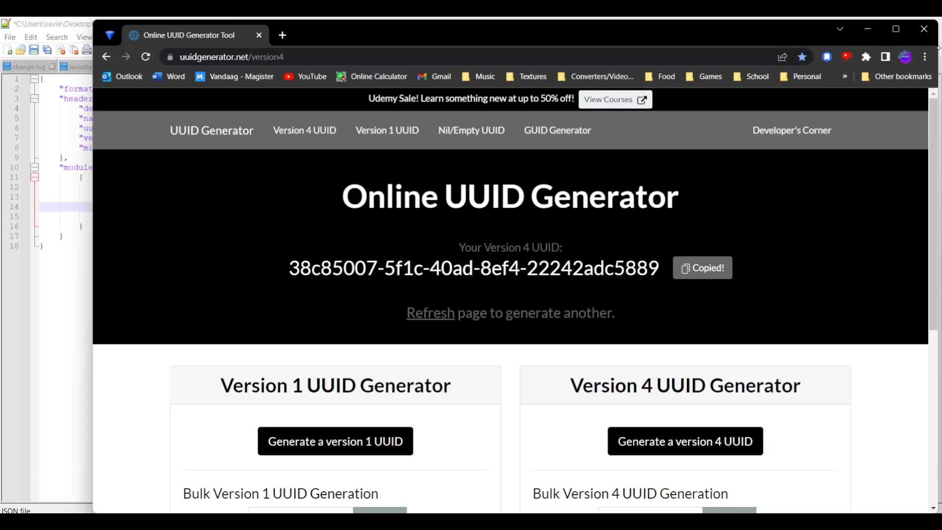
click(926, 29)
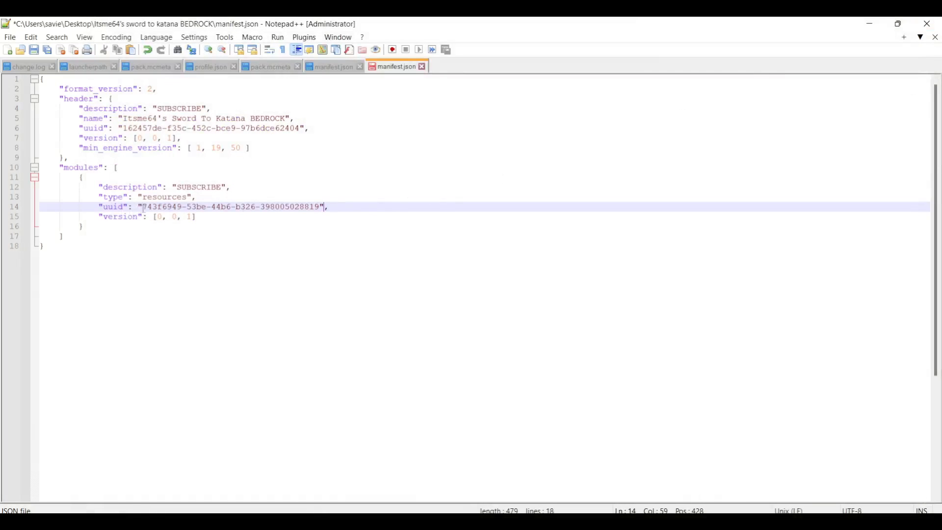
Replace the uuid value in the modules section with the copied UUID 38c85007-5f1c-40ad-8ef4-22242adc5889.
drag(143, 207, 319, 208)
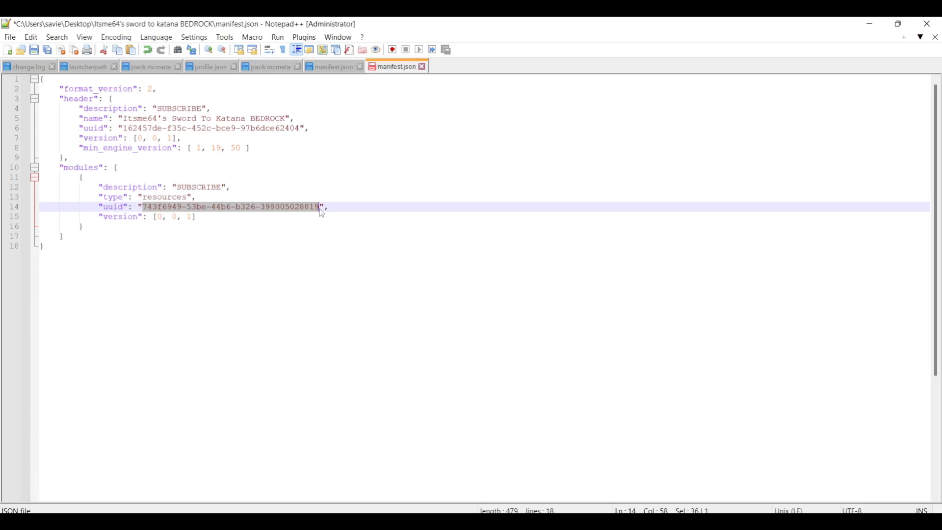
key(ctrl+v)
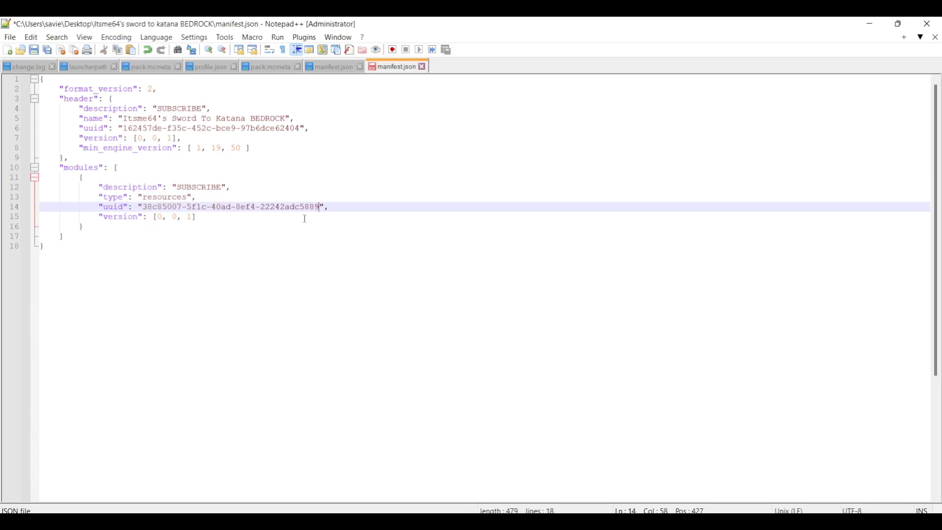
click(305, 218)
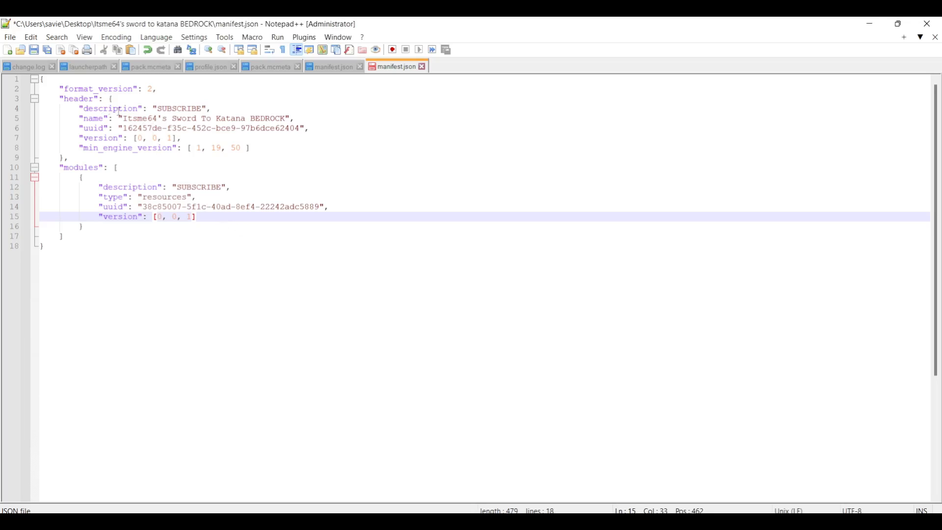
drag(84, 129, 95, 130)
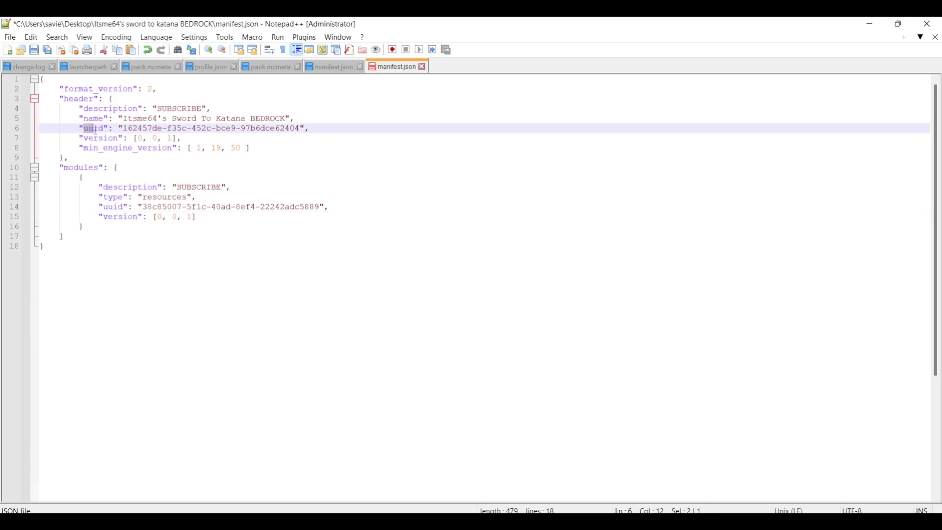
click(248, 196)
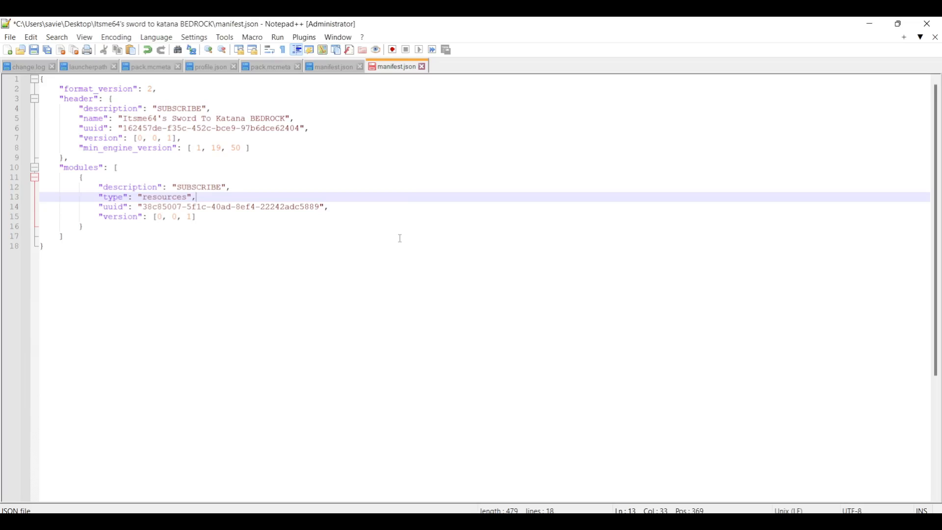
Save manifest.json and close Notepad++.
key(ctrl+s)
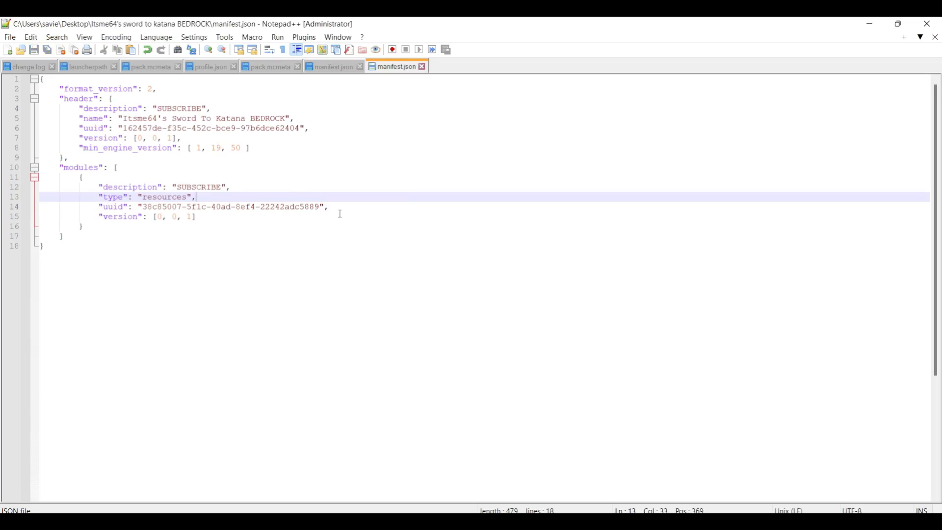
click(11, 38)
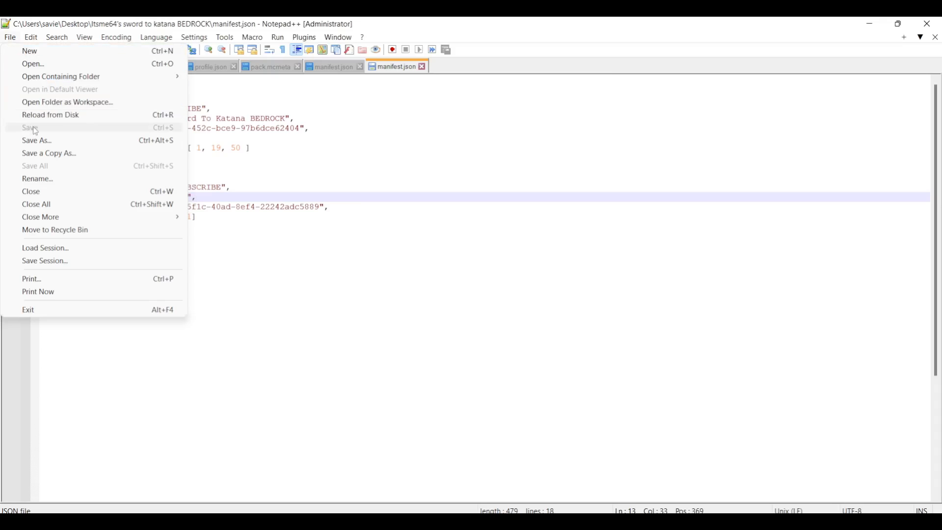
click(927, 24)
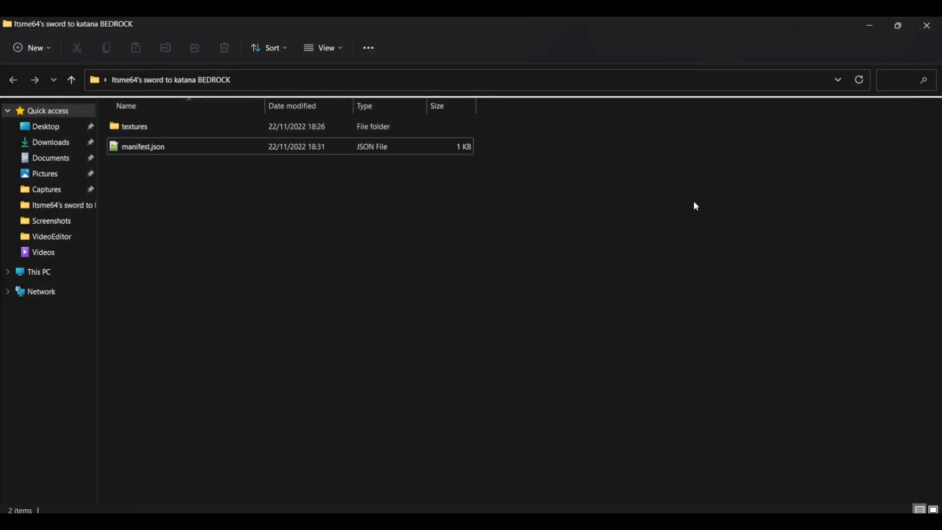
Open the Java pack's zip from the desktop beside the BEDROCK folder window and preview its pack.png.
drag(497, 23, 723, 70)
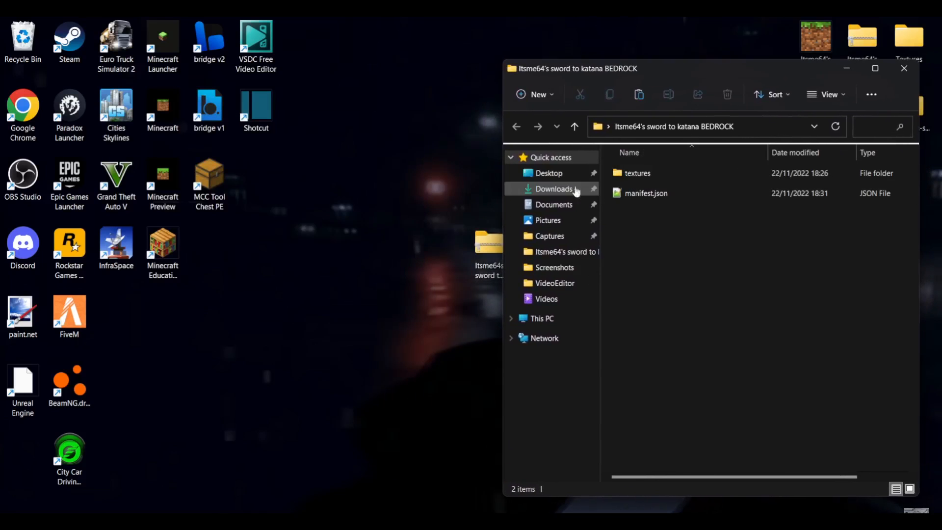
double_click(489, 246)
drag(715, 94, 194, 74)
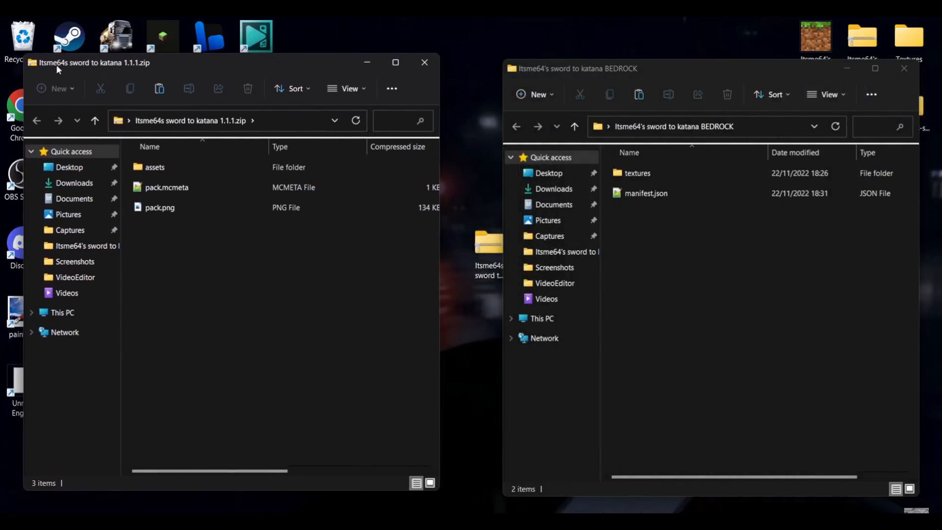
double_click(155, 215)
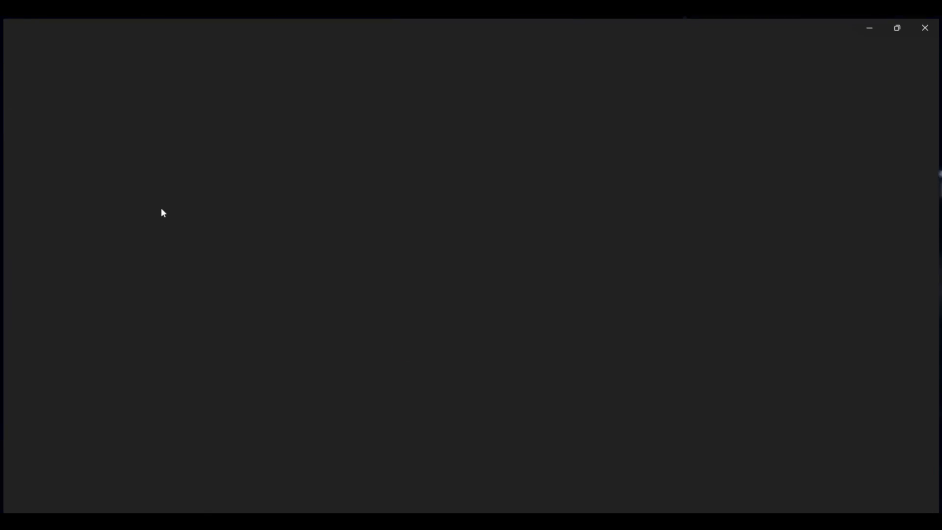
click(928, 26)
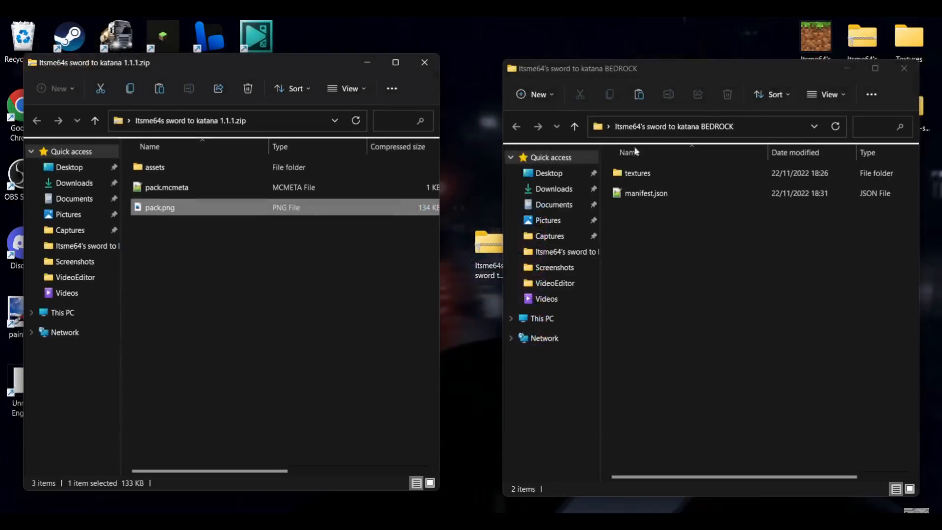
Copy pack.png from the Java pack's zip into the "Itsme64's sword to katana BEDROCK" folder.
right_click(148, 208)
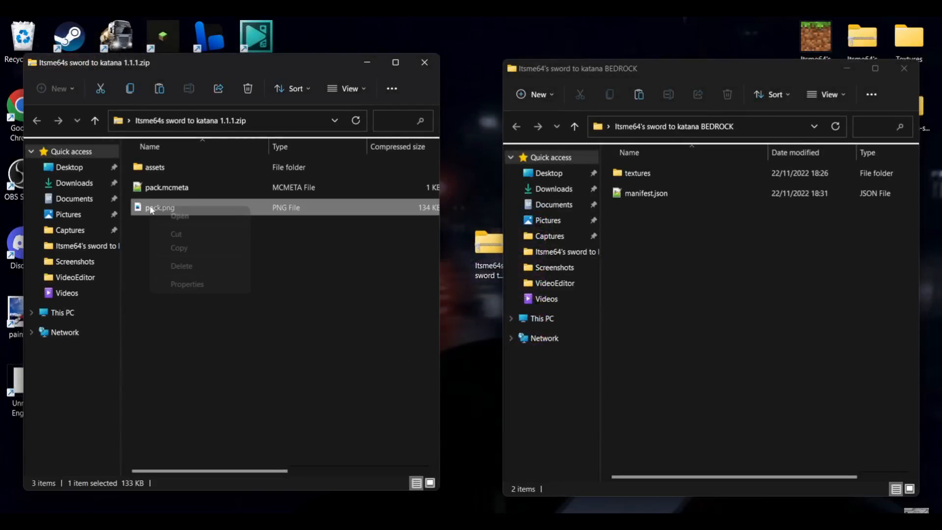
click(181, 249)
click(728, 269)
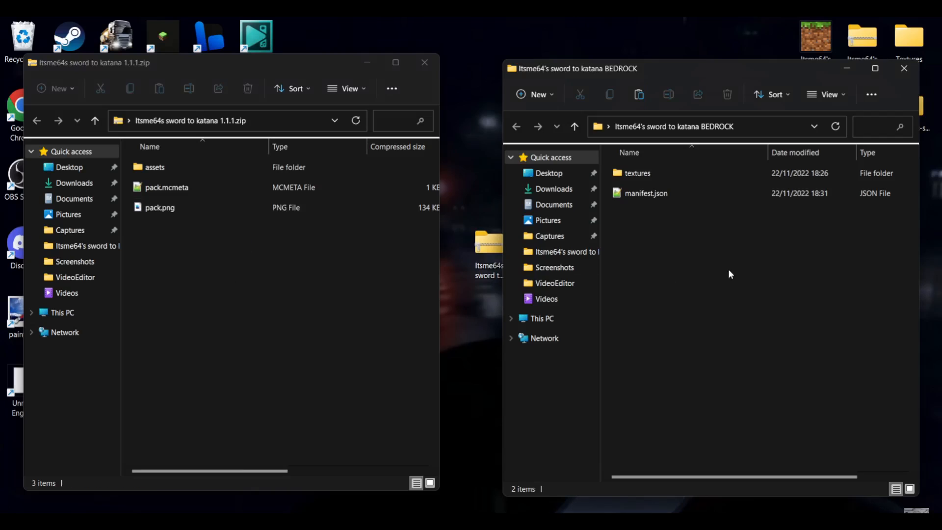
key(ctrl+v)
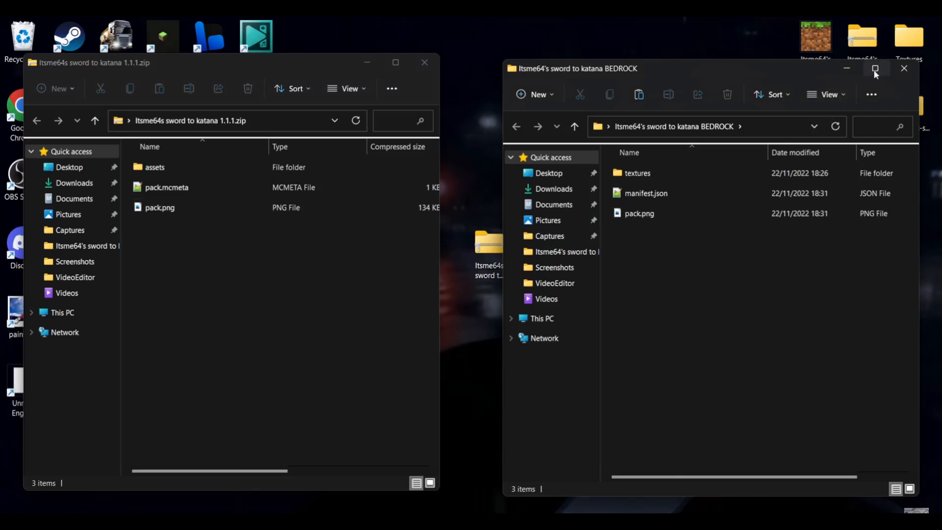
click(875, 69)
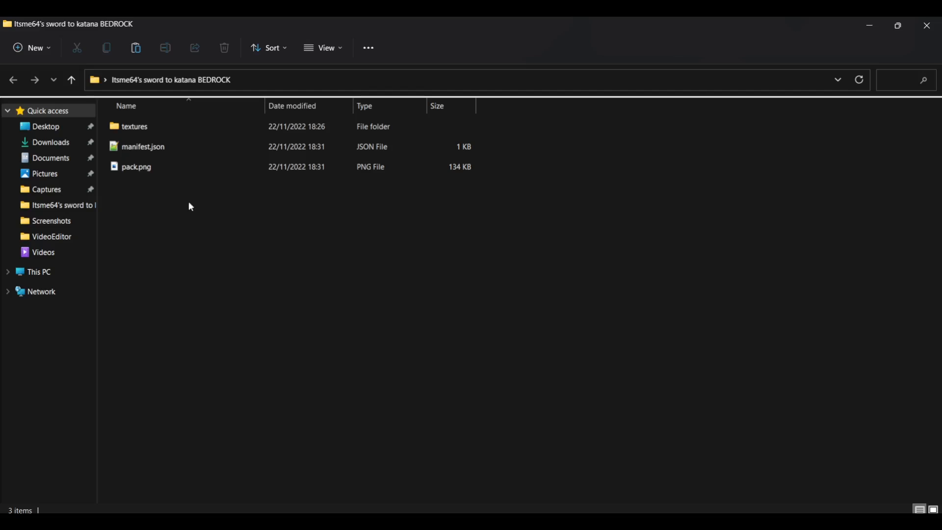
right_click(149, 168)
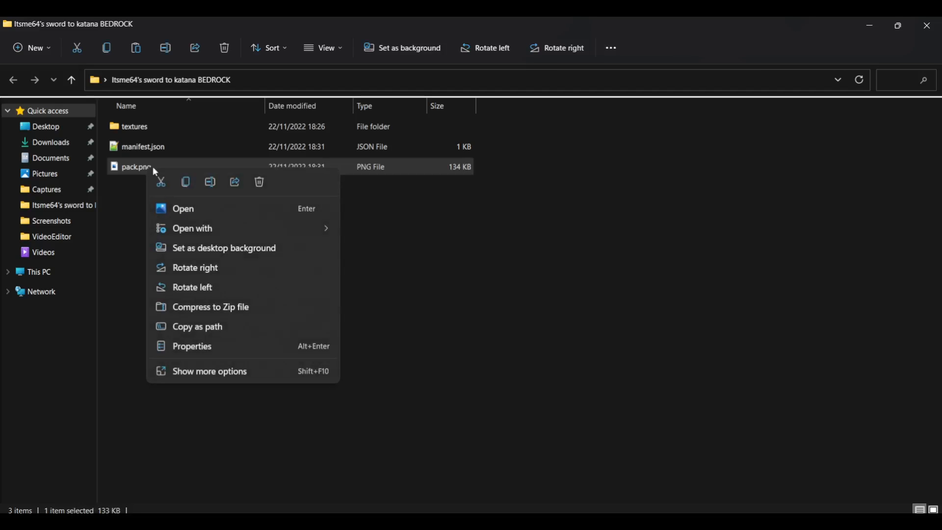
click(111, 192)
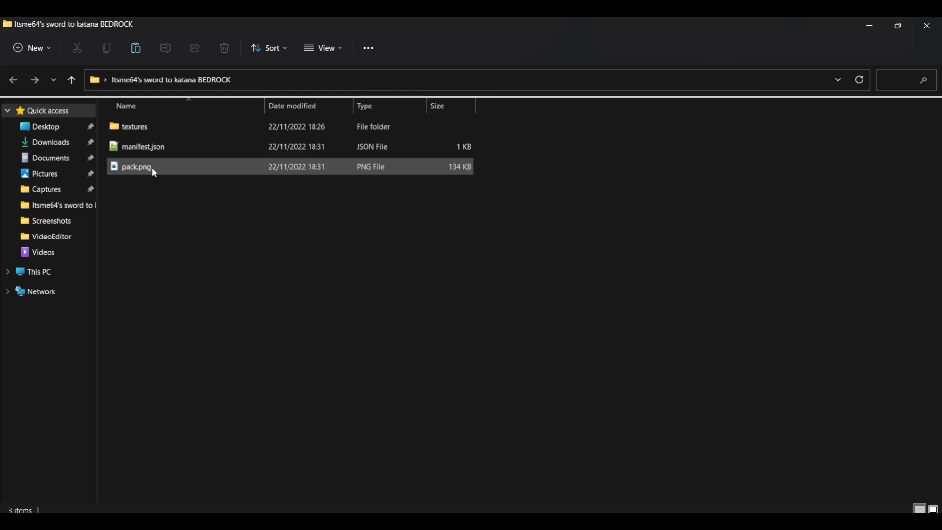
click(898, 26)
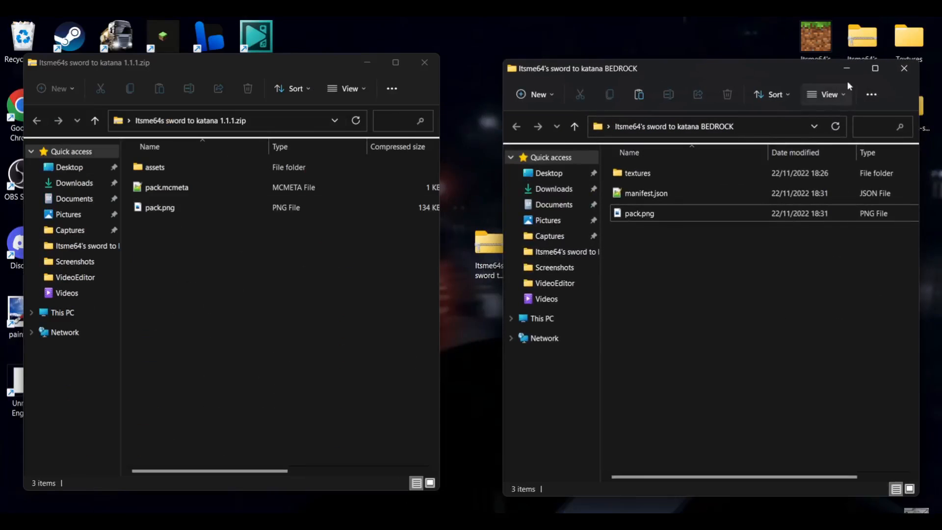
Rename pack.png in the "Itsme64's sword to katana BEDROCK" folder as pack_icon.png.
click(873, 69)
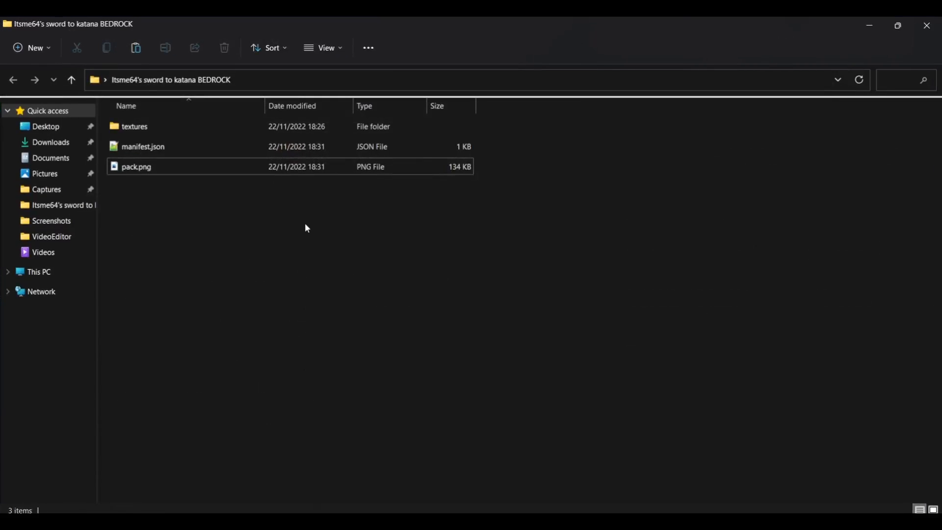
right_click(139, 172)
click(205, 180)
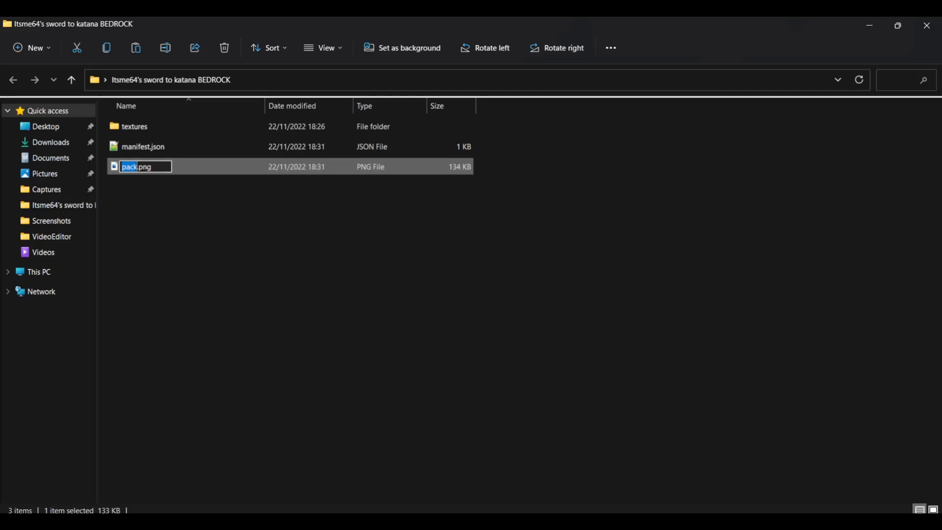
key(Right)
text(_icon)
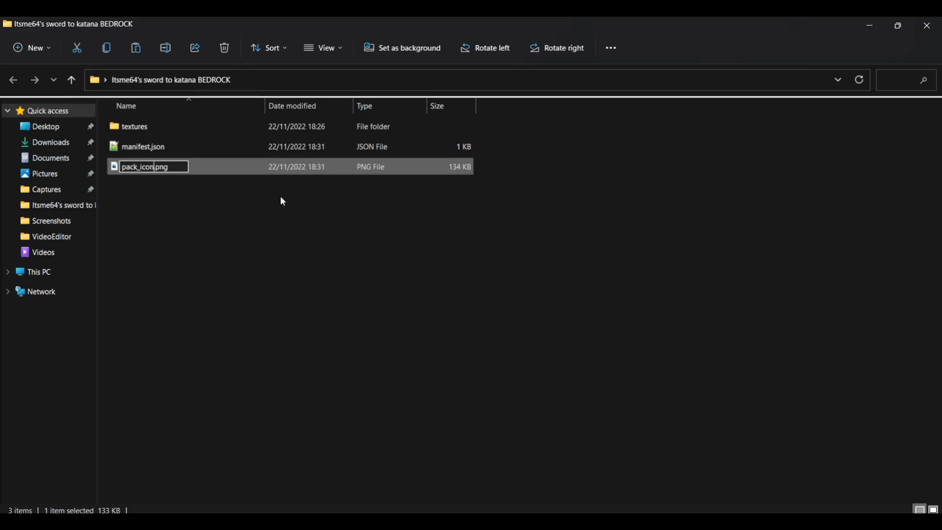
click(283, 201)
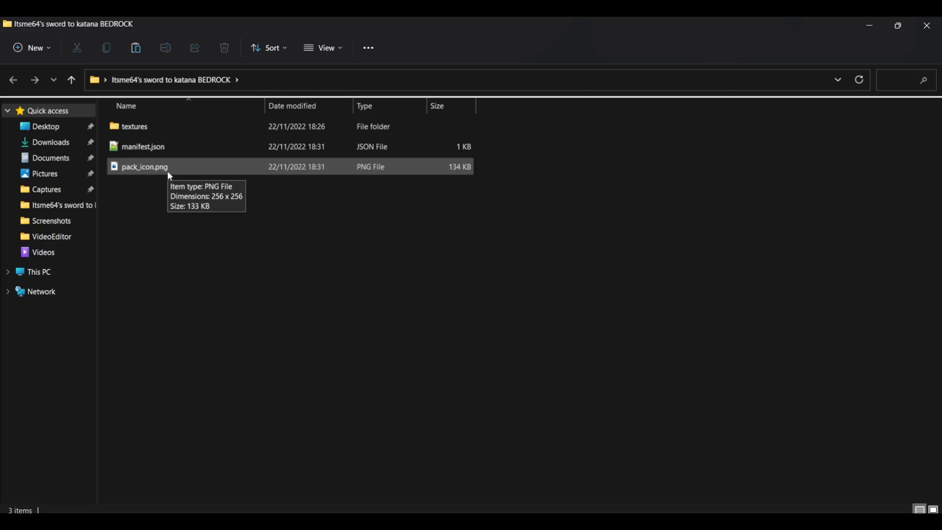
mouse_move(167, 148)
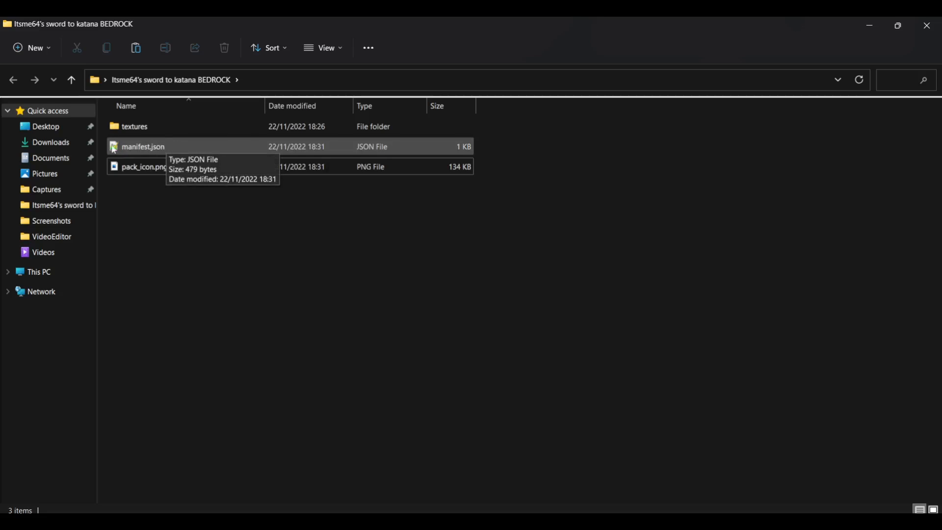
drag(105, 142, 133, 167)
click(171, 200)
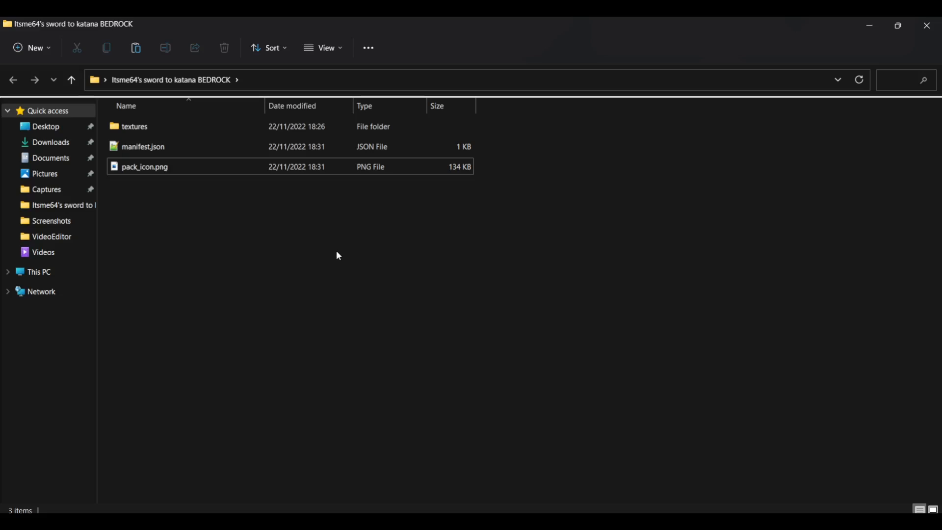
Arrange the Java zip window and the BEDROCK folder window side by side, uncovering the bedrock-samples folder on the desktop.
click(899, 25)
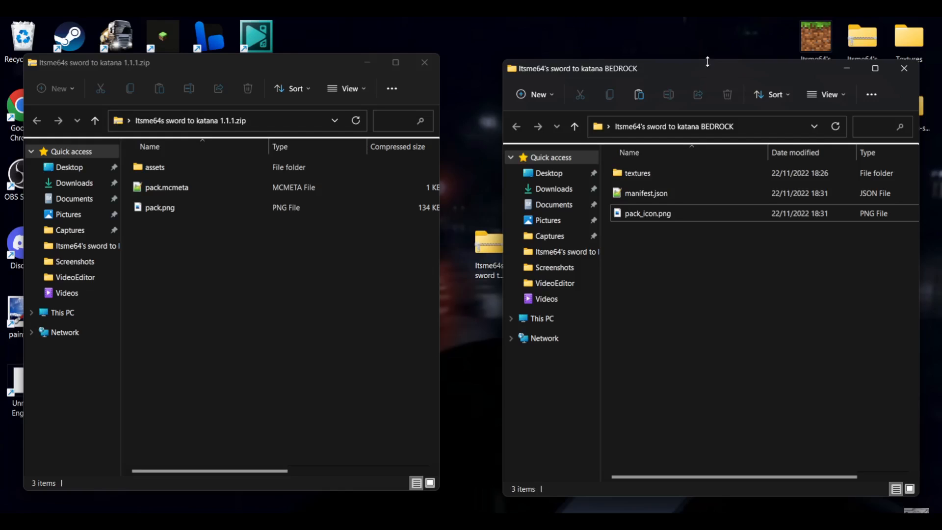
drag(708, 61, 733, 235)
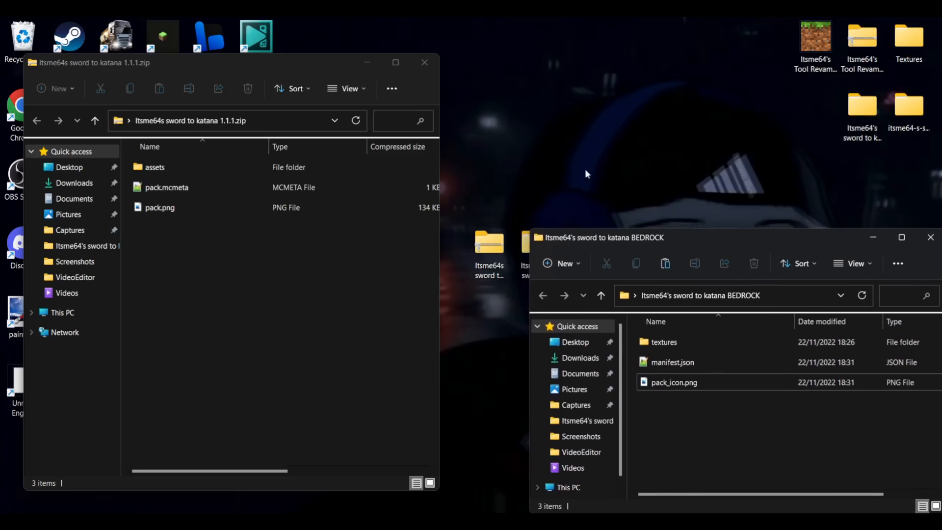
drag(278, 72, 263, 40)
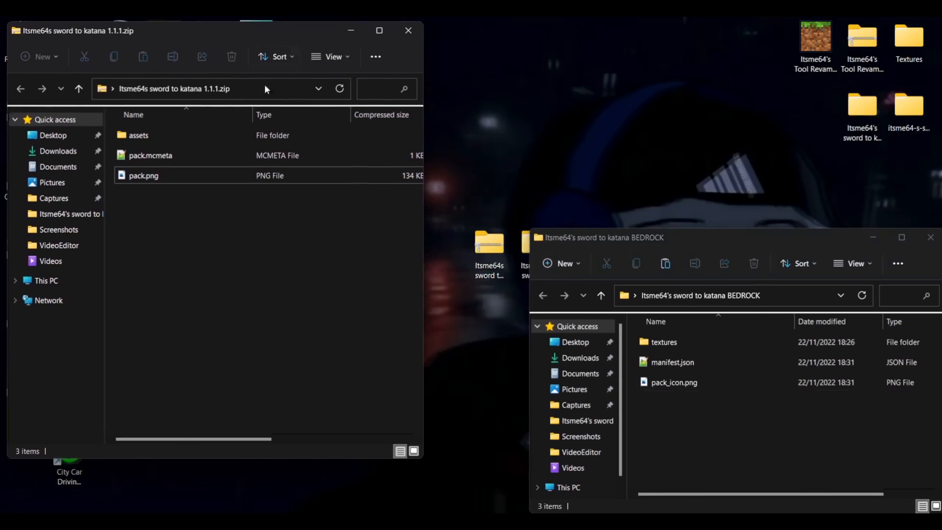
drag(222, 458, 219, 510)
drag(527, 385, 428, 385)
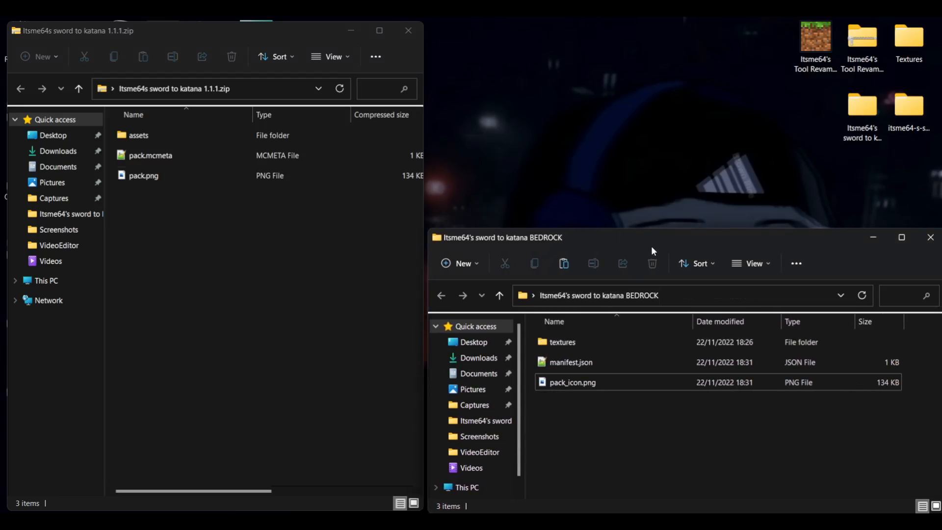
drag(651, 246, 651, 309)
Open the bedrock-samples-1.19.50.25-preview folder from the desktop and tile its window above the BEDROCK folder window.
double_click(629, 248)
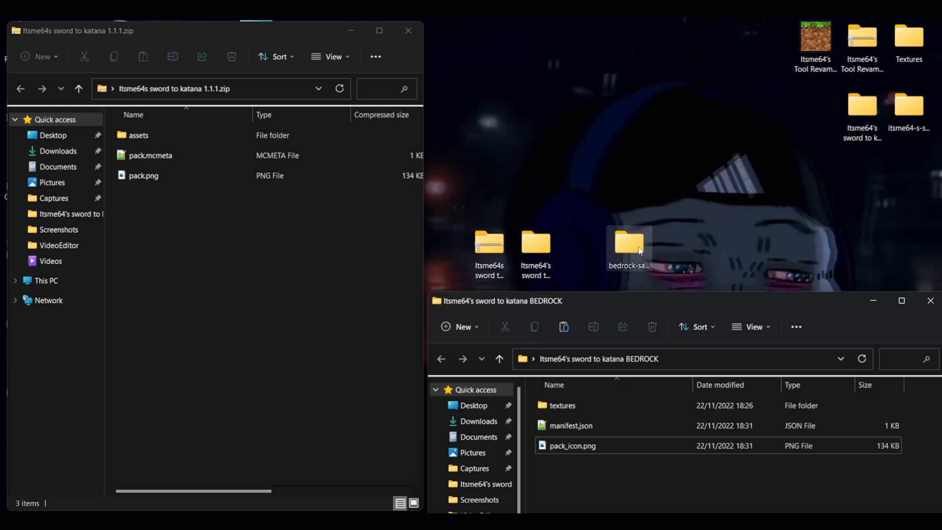
drag(328, 26, 754, 28)
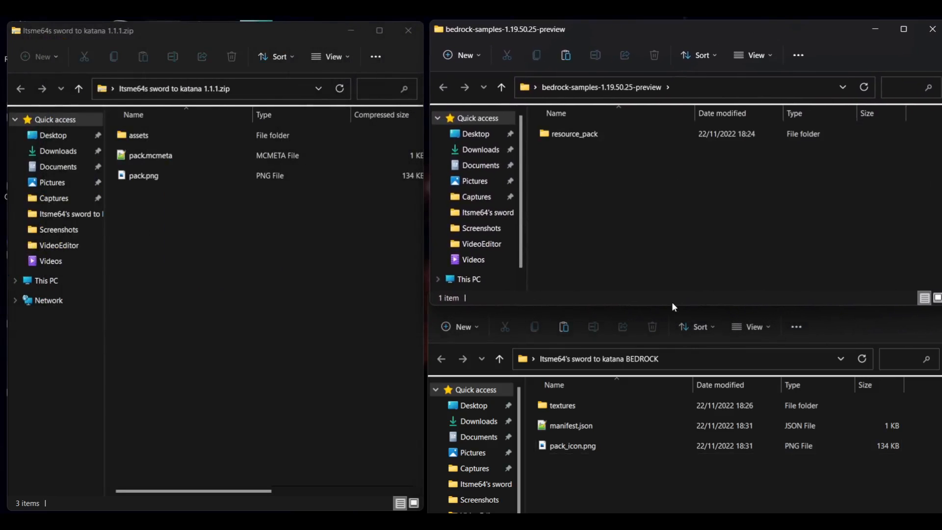
drag(673, 304, 682, 214)
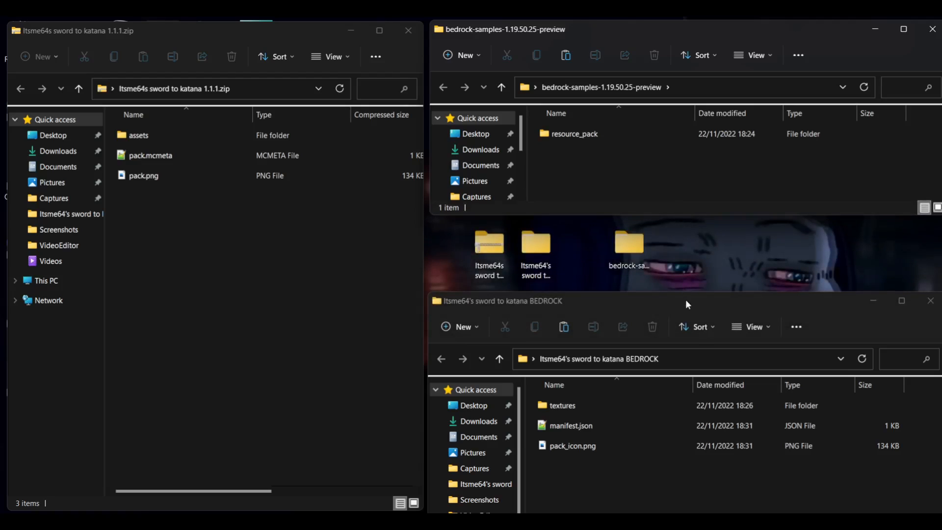
drag(684, 305, 682, 237)
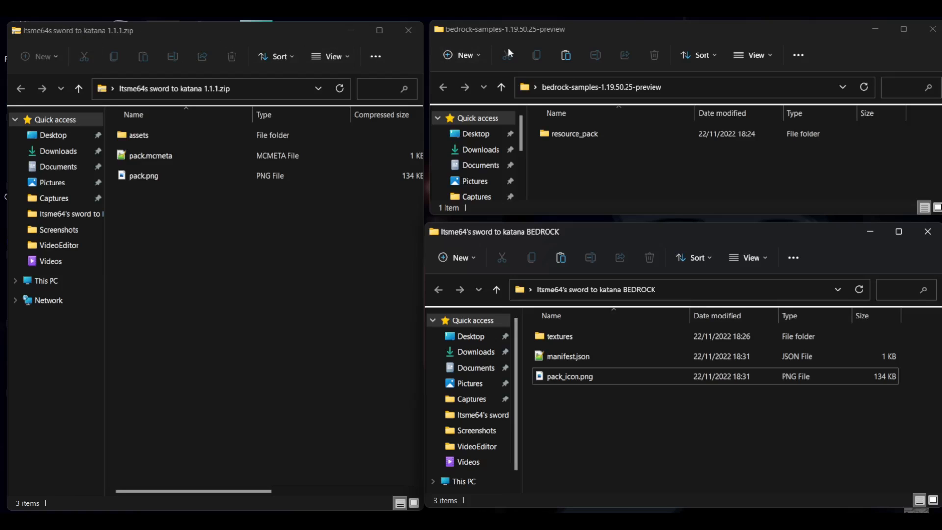
drag(603, 230, 608, 230)
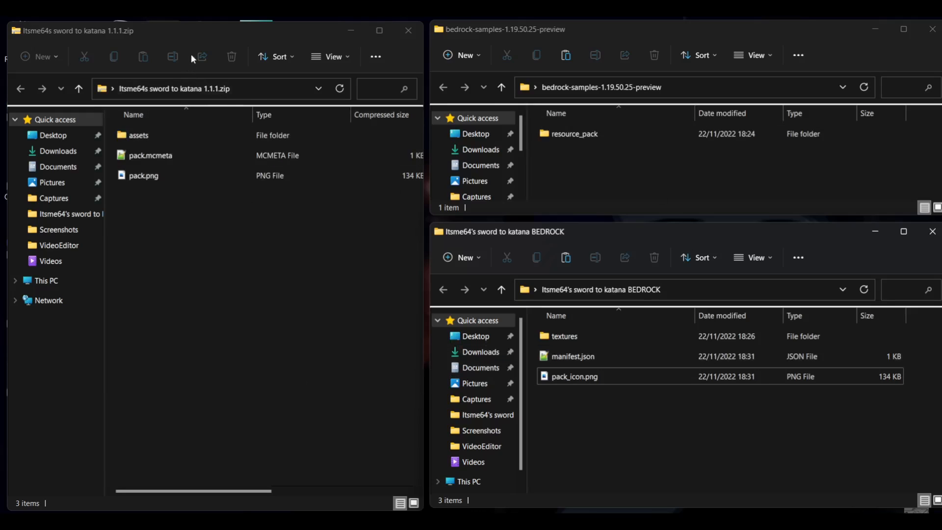
Open the assets/minecraft/textures/item folder inside the Java pack's zip.
double_click(166, 135)
double_click(167, 135)
double_click(161, 134)
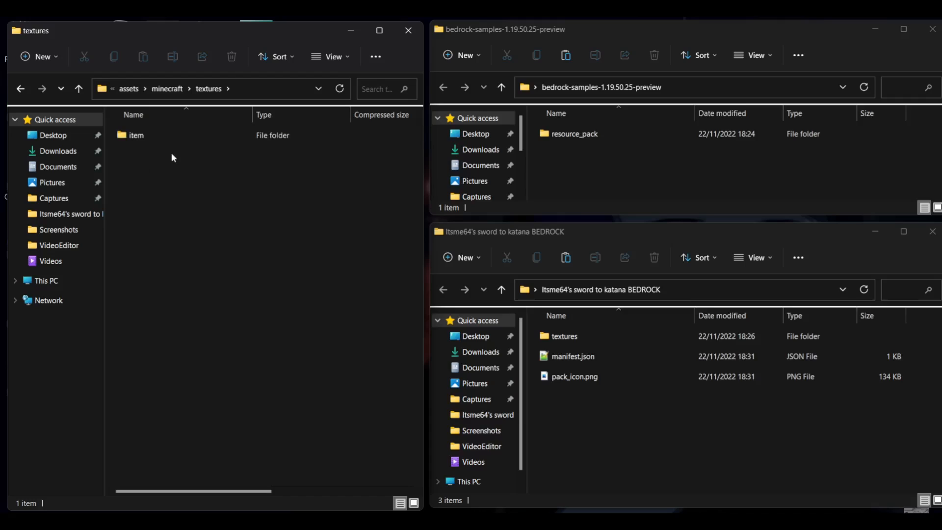
double_click(159, 142)
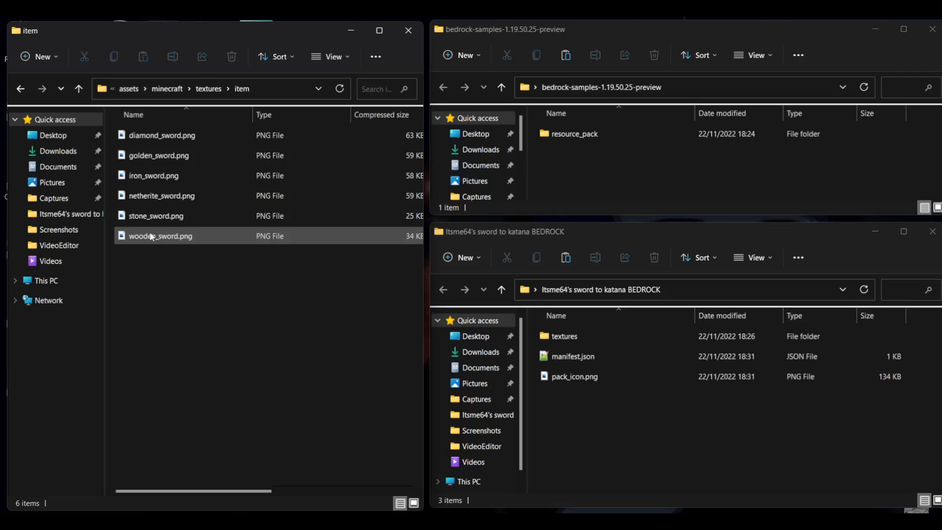
drag(114, 129, 184, 243)
click(184, 257)
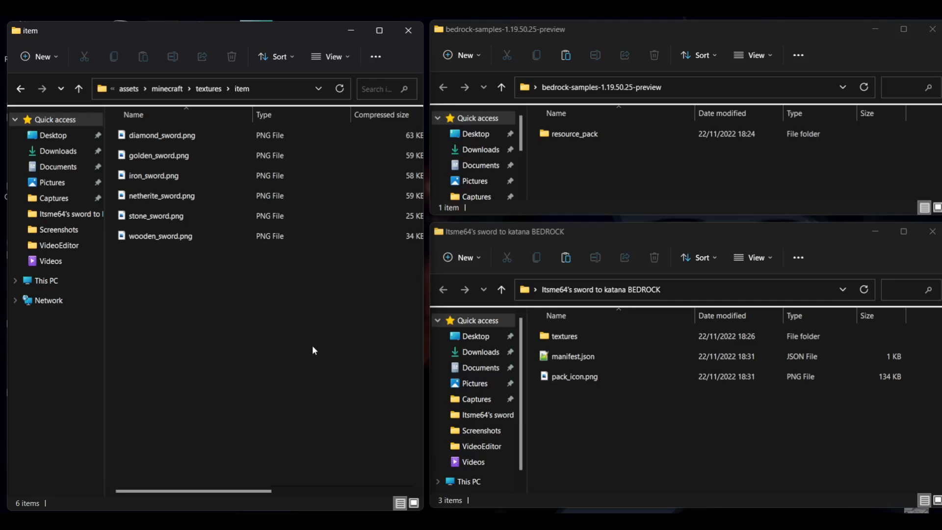
right_click(171, 137)
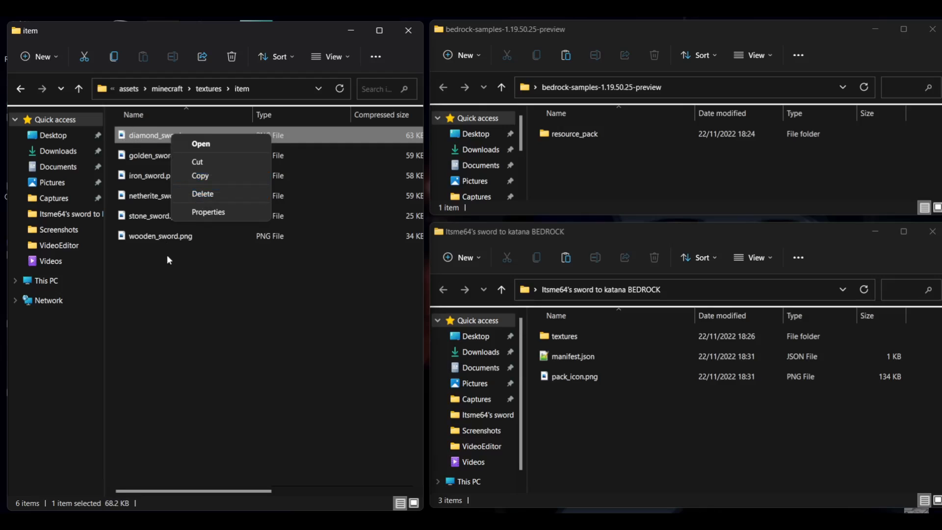
click(169, 269)
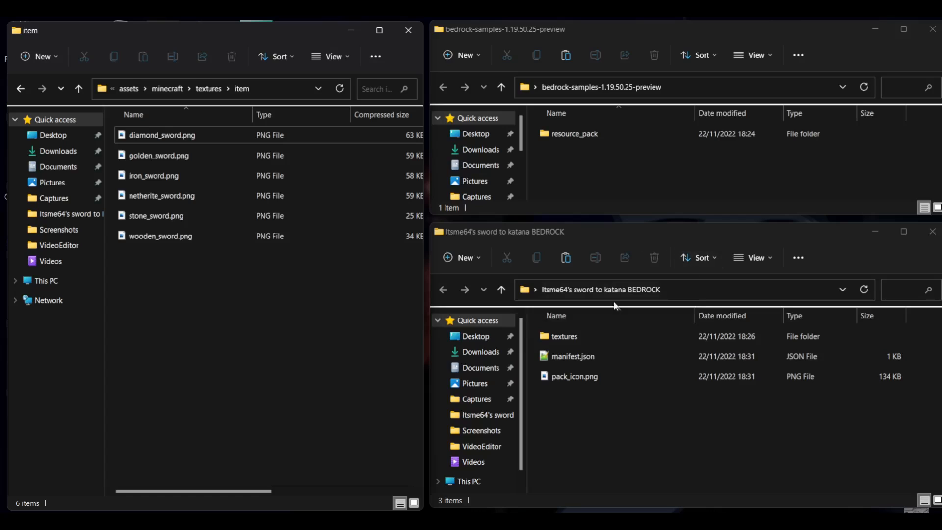
click(692, 240)
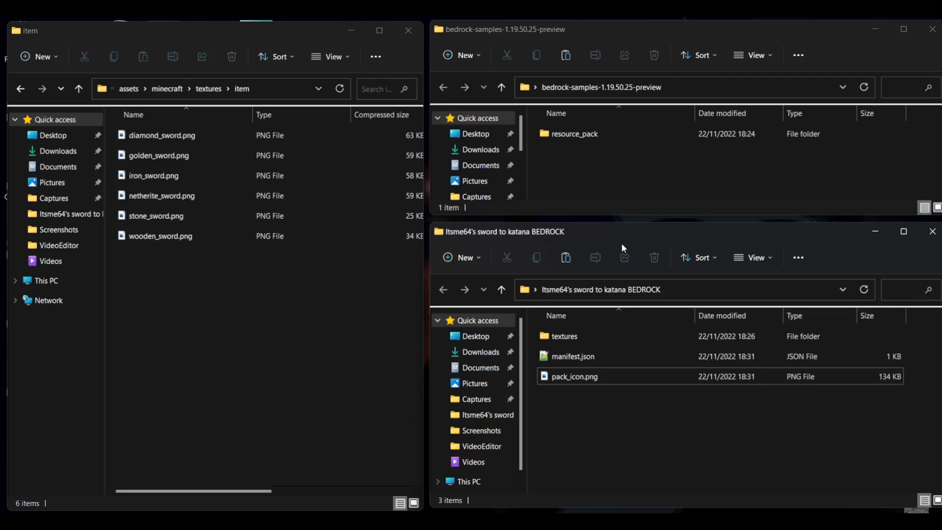
click(610, 178)
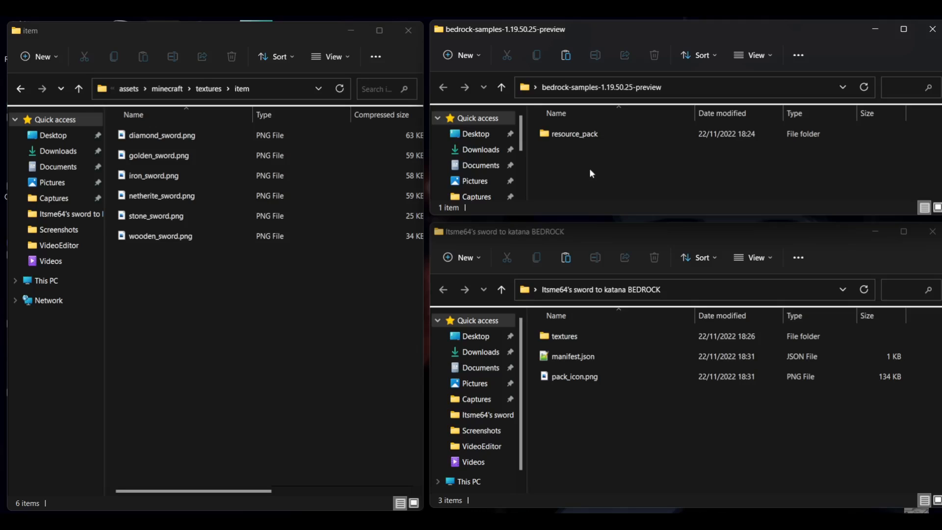
Bring all three windows to their textures folders: the Java pack's, the bedrock samples' resource_pack's and the BEDROCK pack's.
click(211, 88)
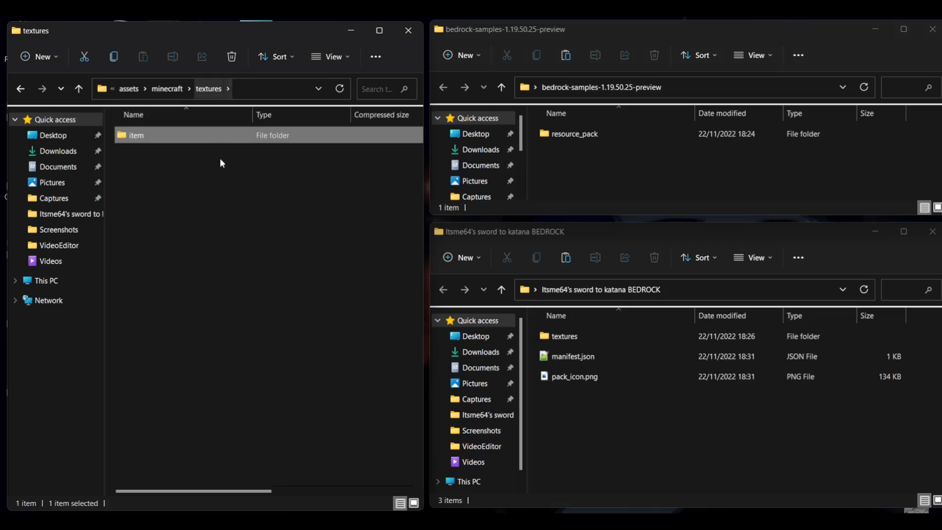
double_click(587, 138)
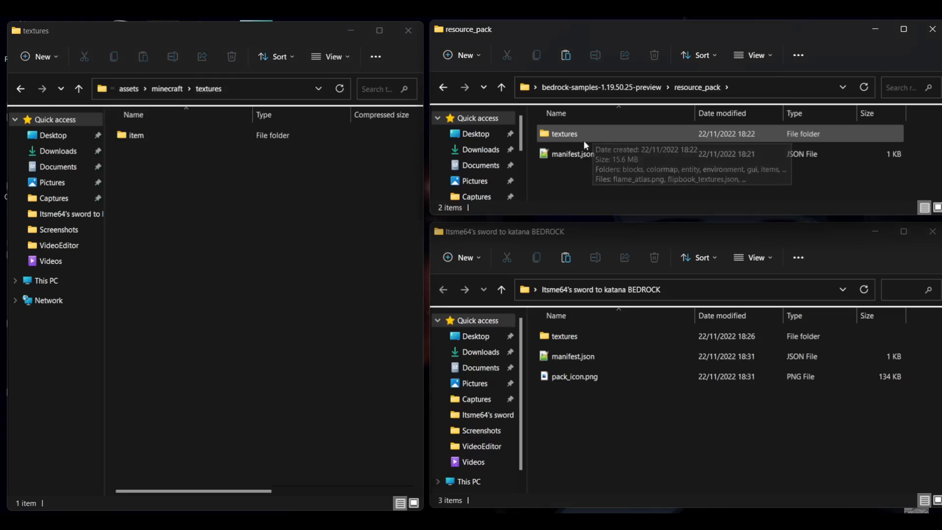
double_click(586, 135)
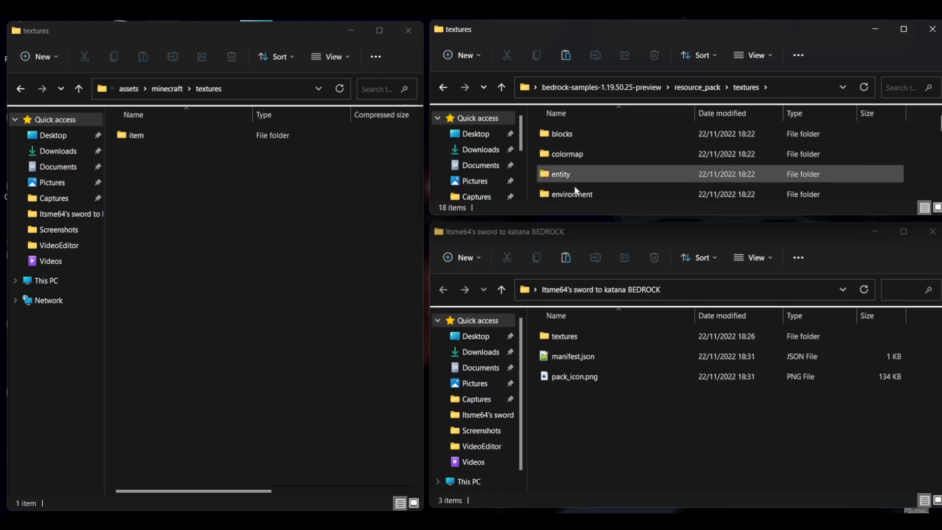
double_click(567, 335)
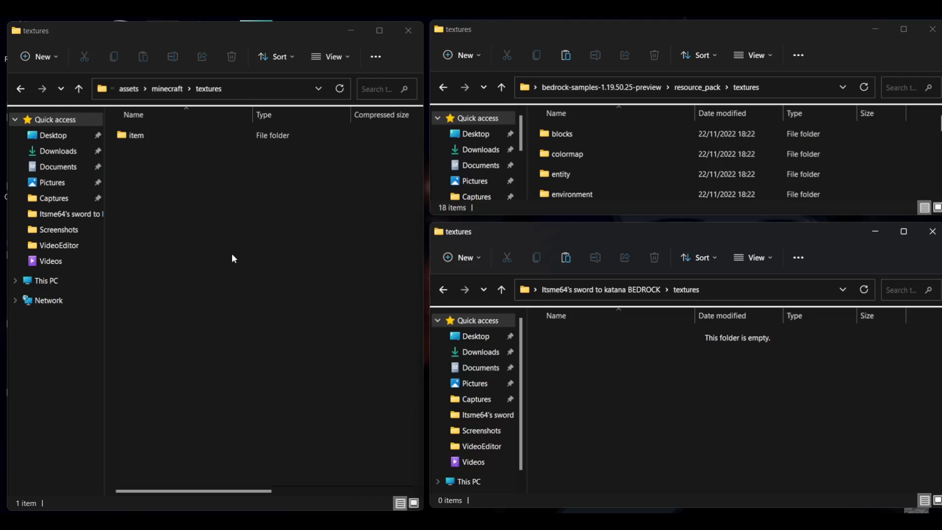
click(153, 138)
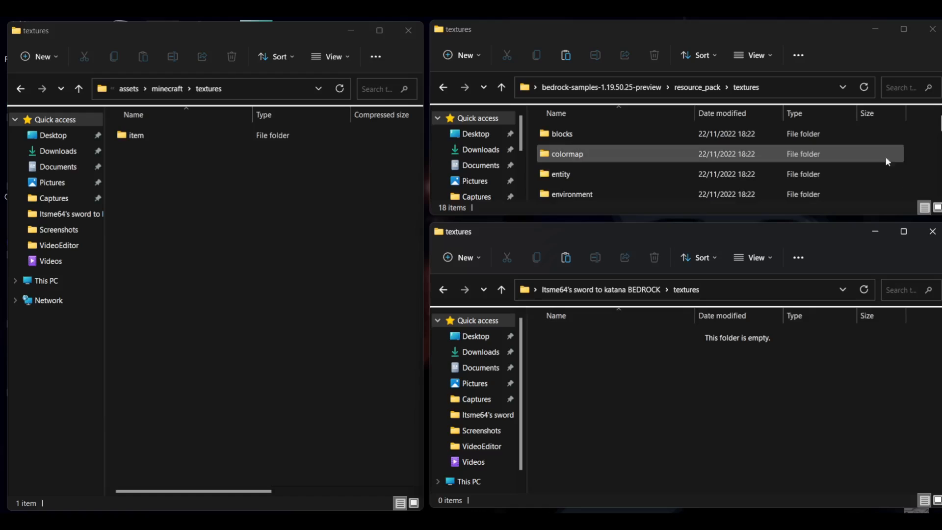
Create a folder named items inside the BEDROCK pack's textures folder, matching the folder name in the bedrock samples.
drag(939, 127, 939, 138)
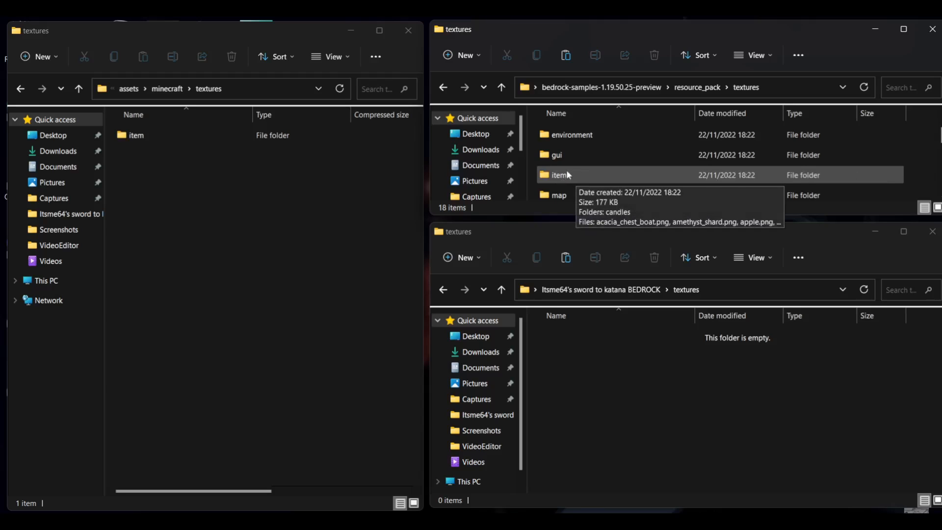
right_click(607, 365)
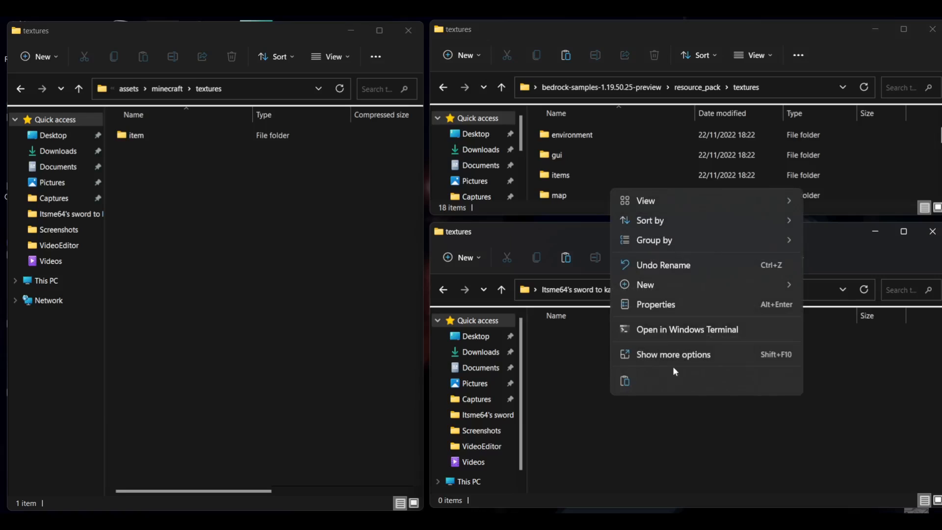
mouse_move(727, 285)
click(818, 284)
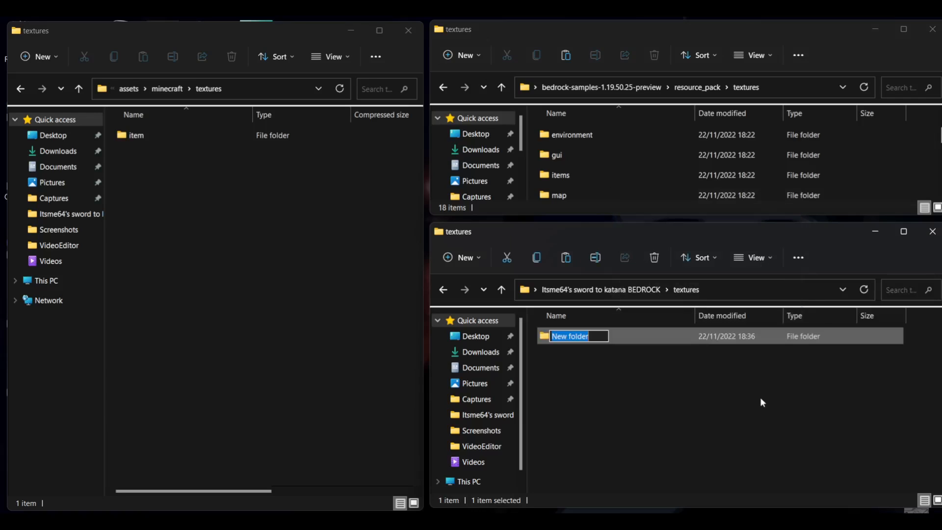
text(itens)
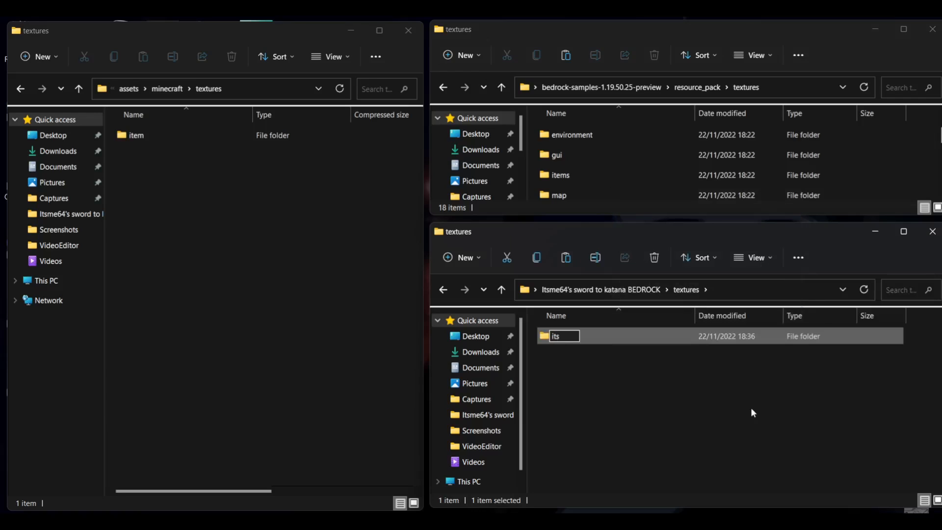
key(BackSpace)
key(BackSpace)
text(ms)
click(752, 413)
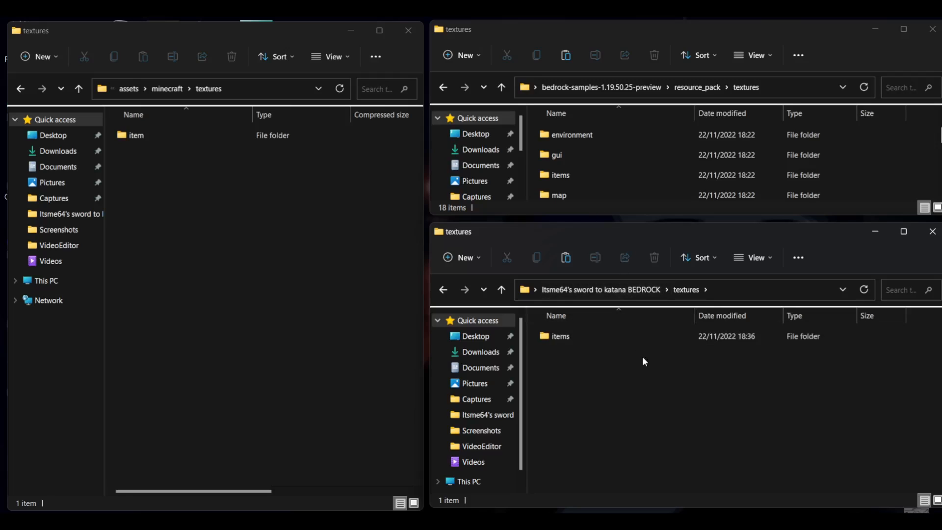
Open the Java pack's item folder and the items folders of the bedrock samples and the BEDROCK pack.
double_click(153, 141)
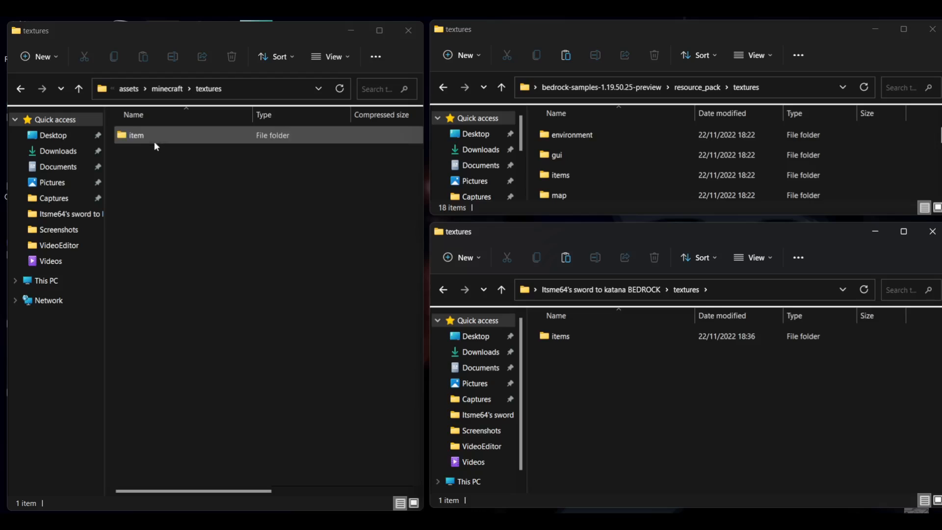
double_click(609, 173)
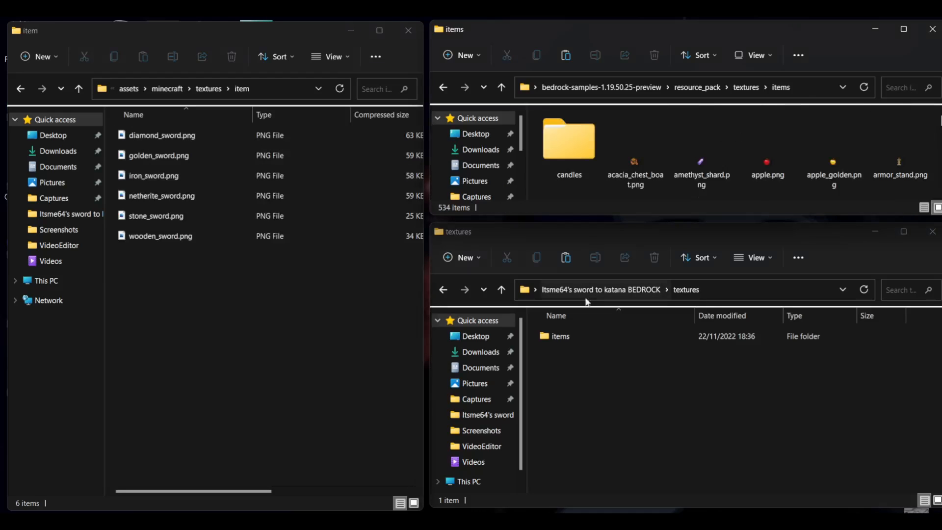
double_click(571, 335)
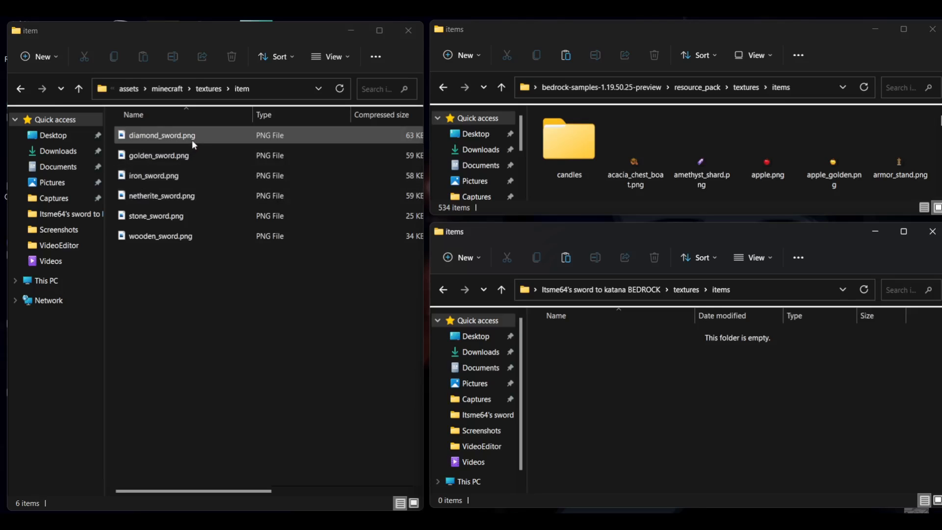
Search the bedrock samples' items for diamond and copy diamond_sword.png from the Java pack into the BEDROCK items folder.
click(895, 91)
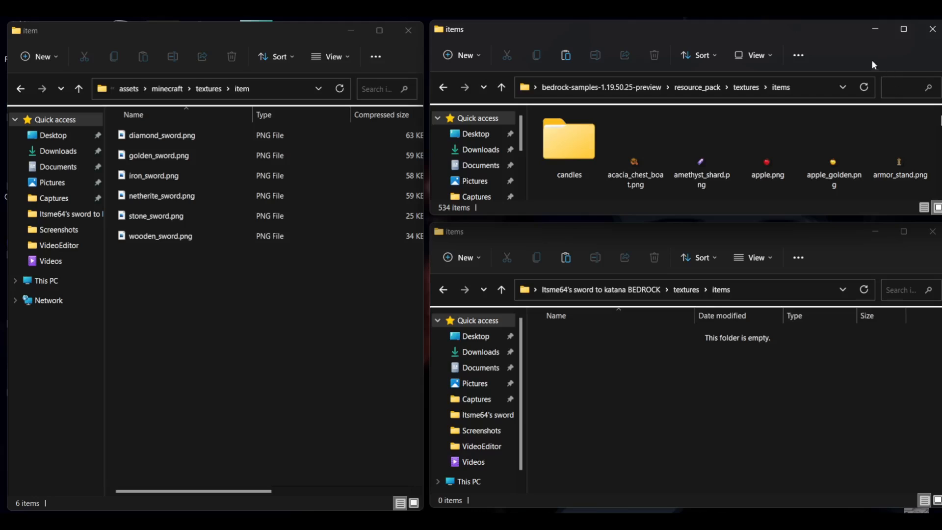
text(diamond)
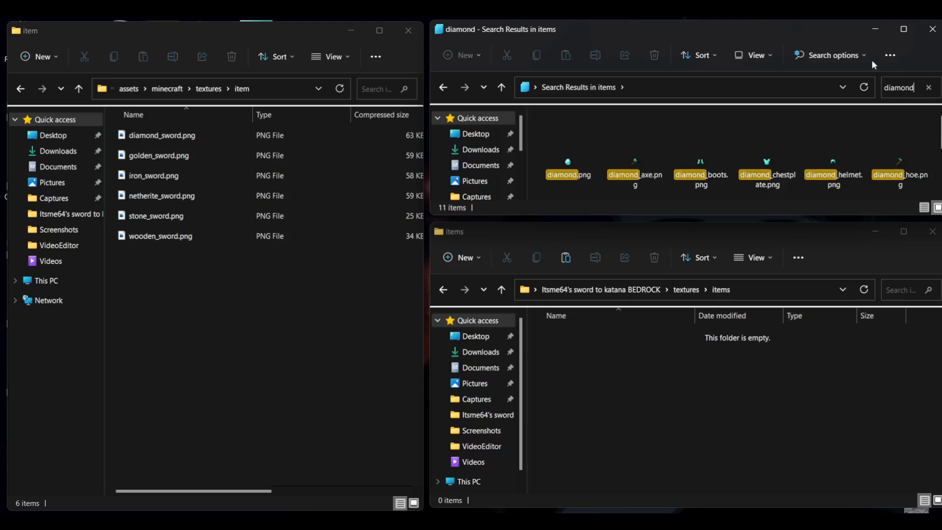
scroll(804, 147, down, 2)
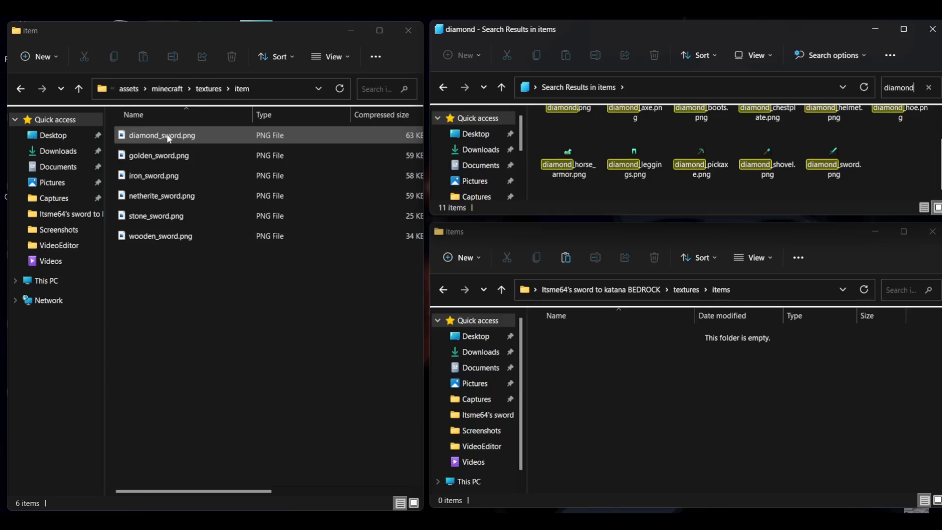
drag(168, 139, 614, 382)
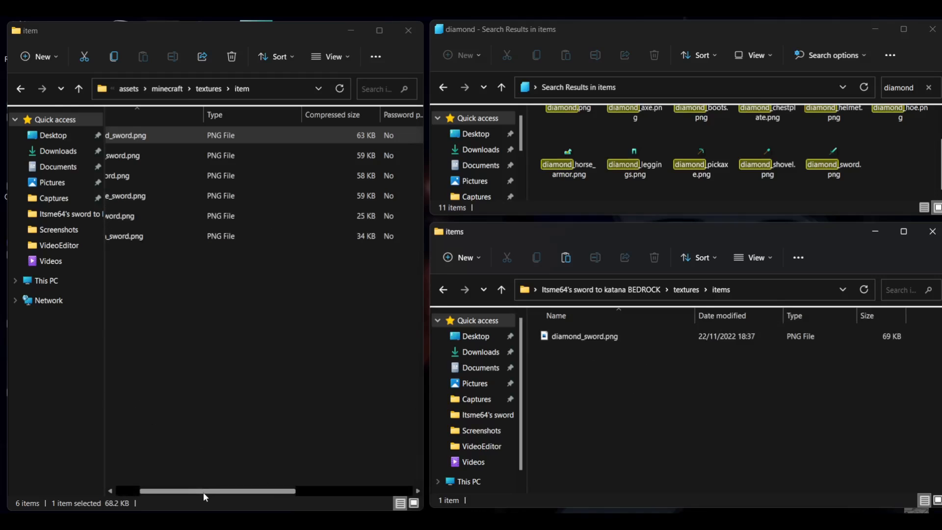
drag(203, 492, 166, 490)
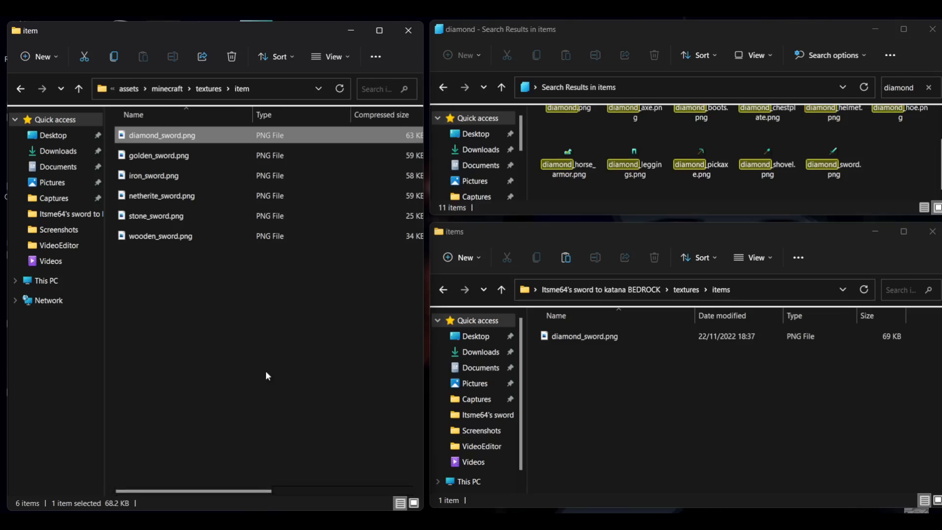
click(231, 310)
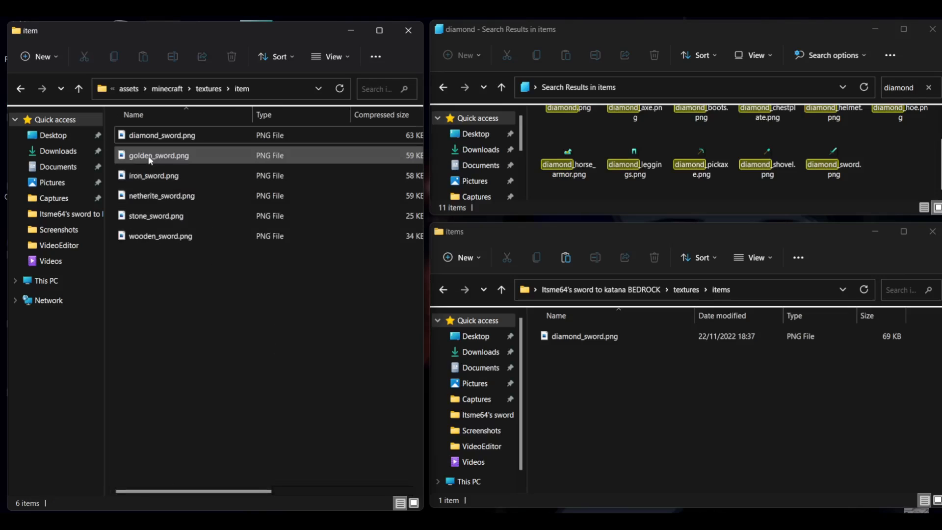
Search the bedrock samples' items for gold and copy golden_sword.png from the Java pack into the BEDROCK items folder.
click(928, 87)
text(golden)
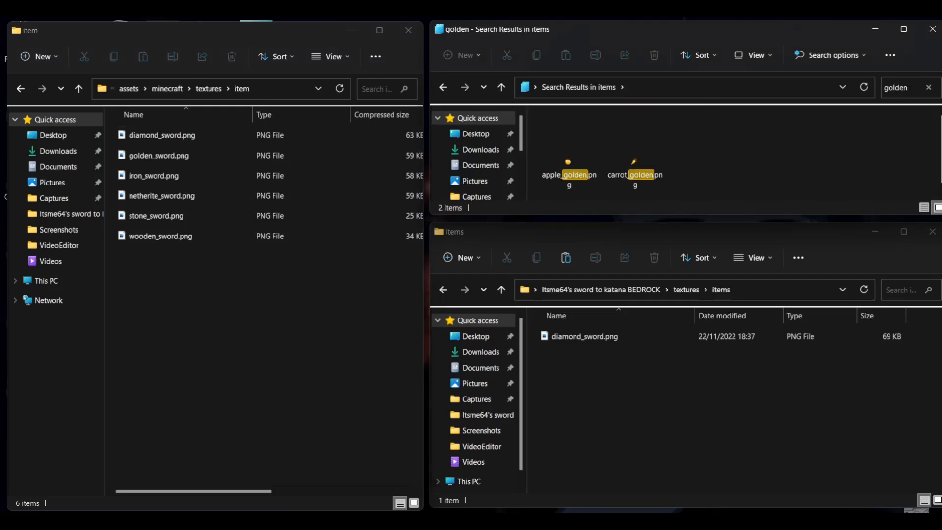
key(BackSpace)
key(BackSpace)
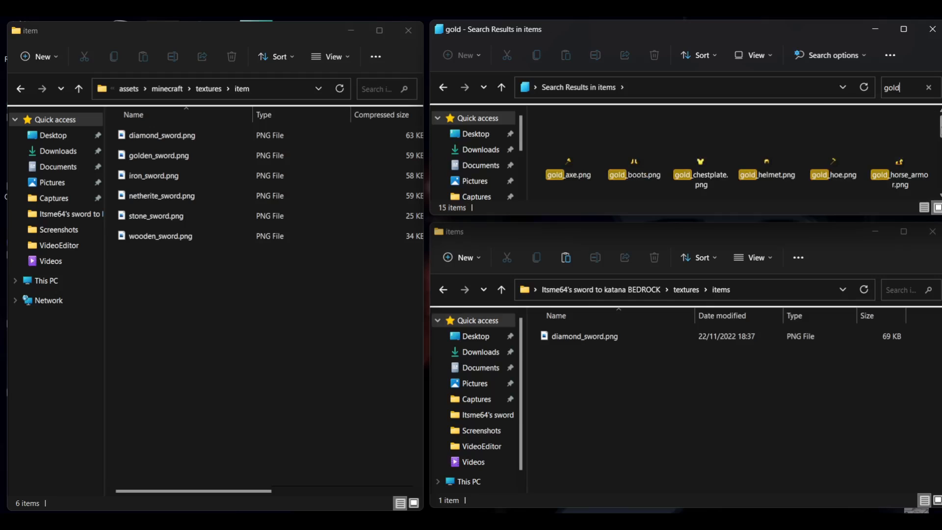
scroll(903, 152, down, 1)
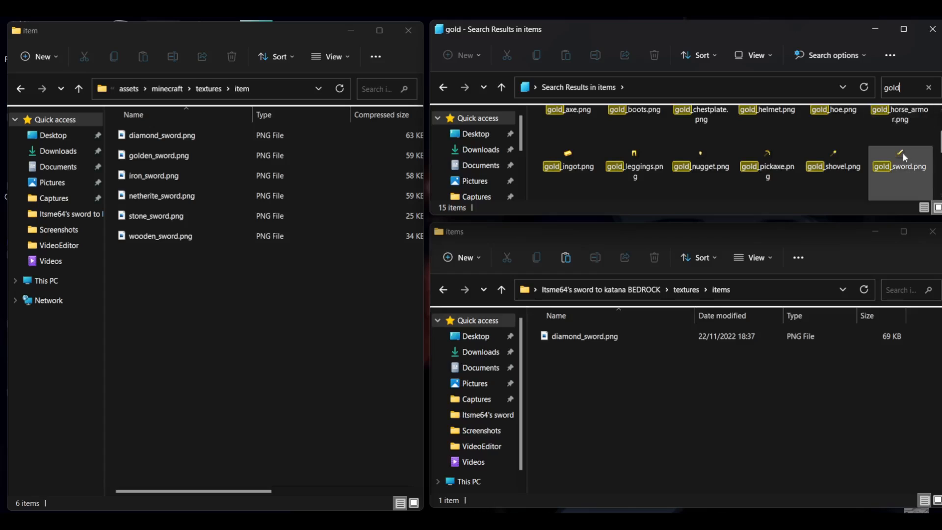
mouse_move(896, 166)
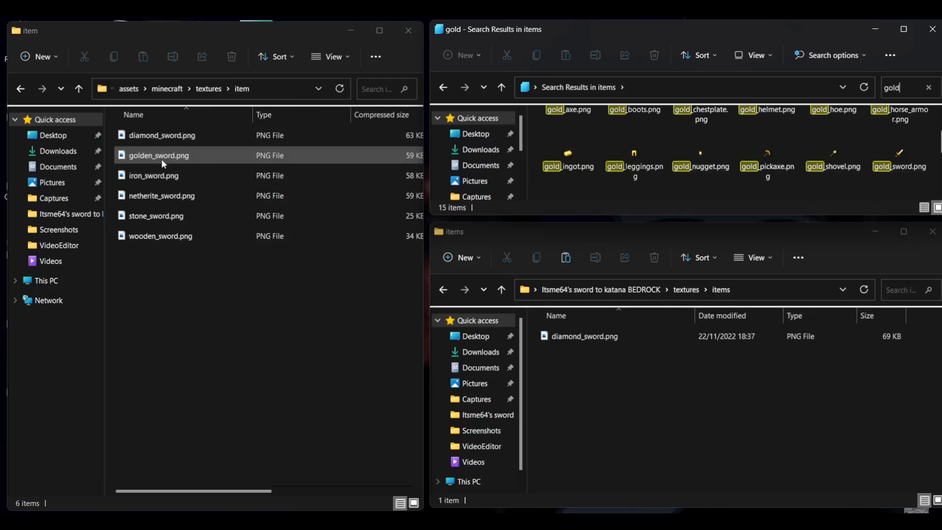
drag(163, 162, 607, 404)
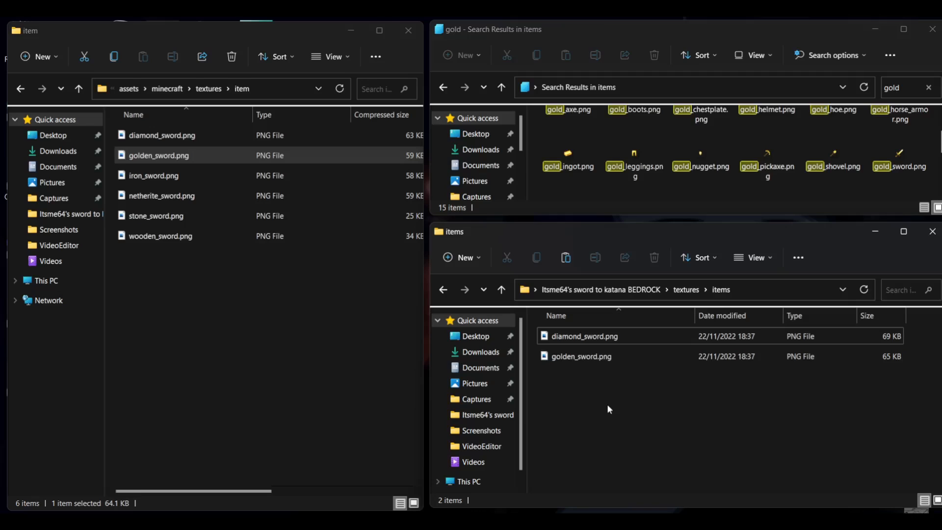
Rename golden_sword.png in the BEDROCK items folder to gold_sword.png.
right_click(571, 357)
click(630, 372)
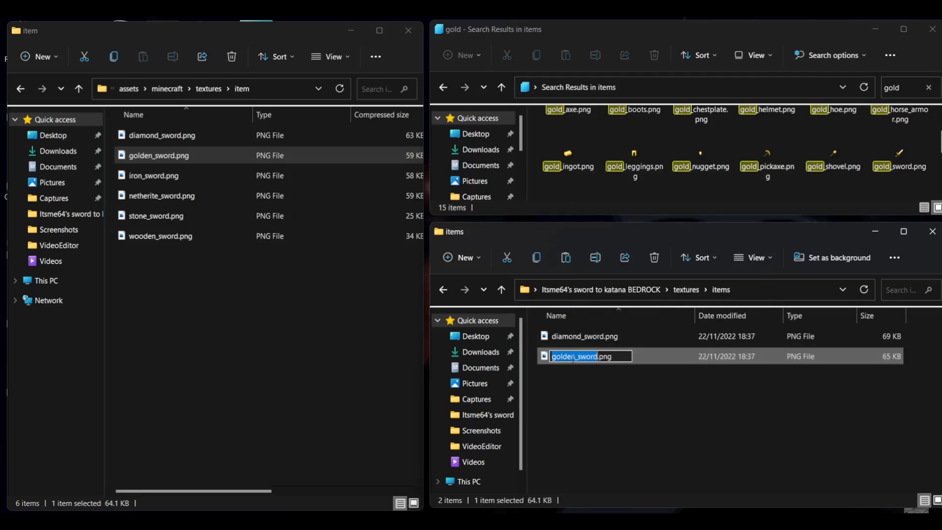
click(572, 358)
drag(575, 358, 569, 358)
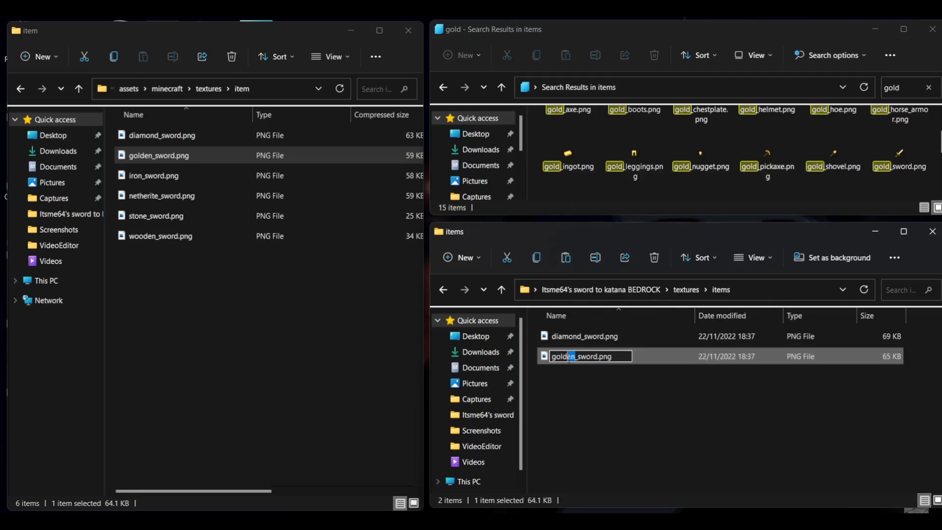
key(BackSpace)
click(581, 401)
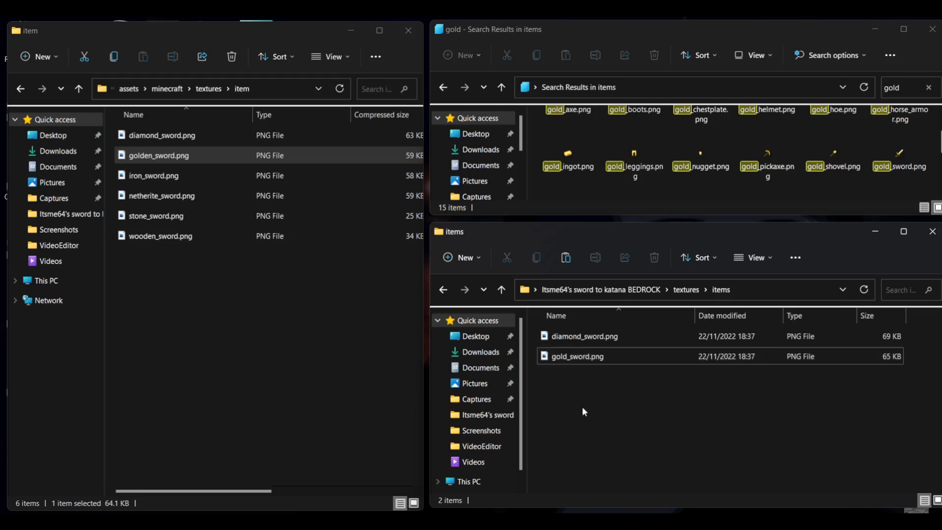
Search the bedrock samples' items for iron and copy iron_sword.png from the Java pack into the BEDROCK items folder.
click(928, 86)
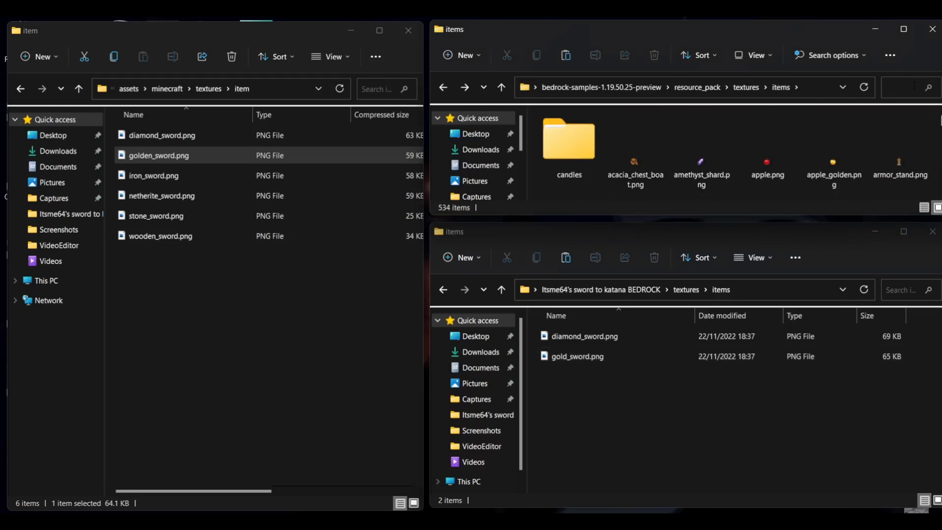
text(iron)
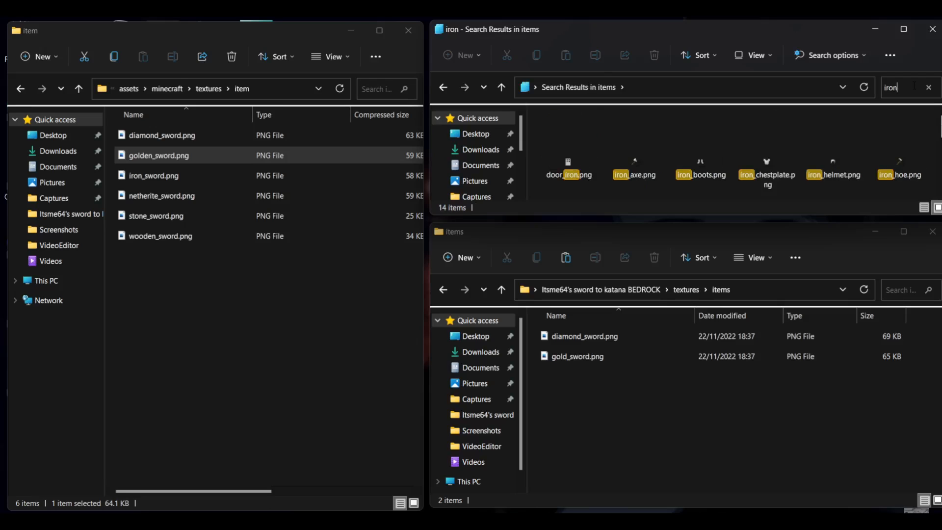
scroll(869, 119, down, 2)
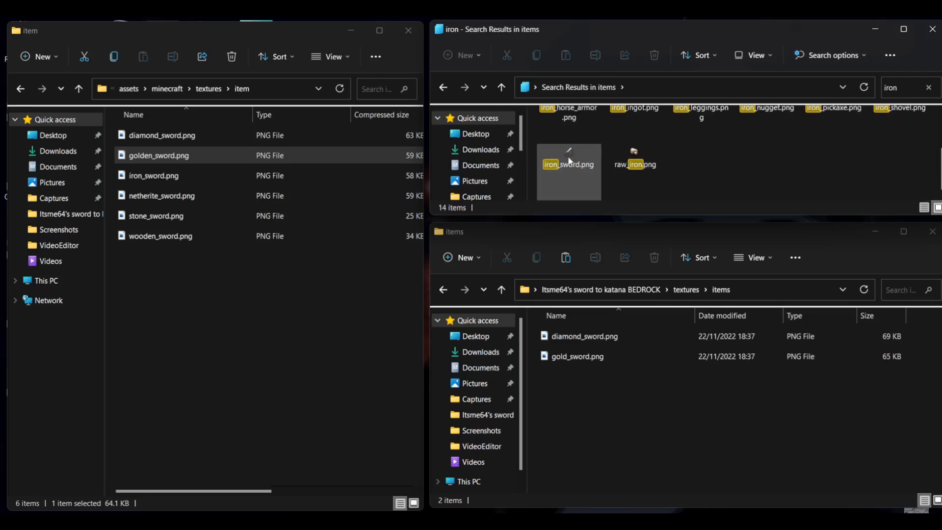
drag(589, 407, 646, 438)
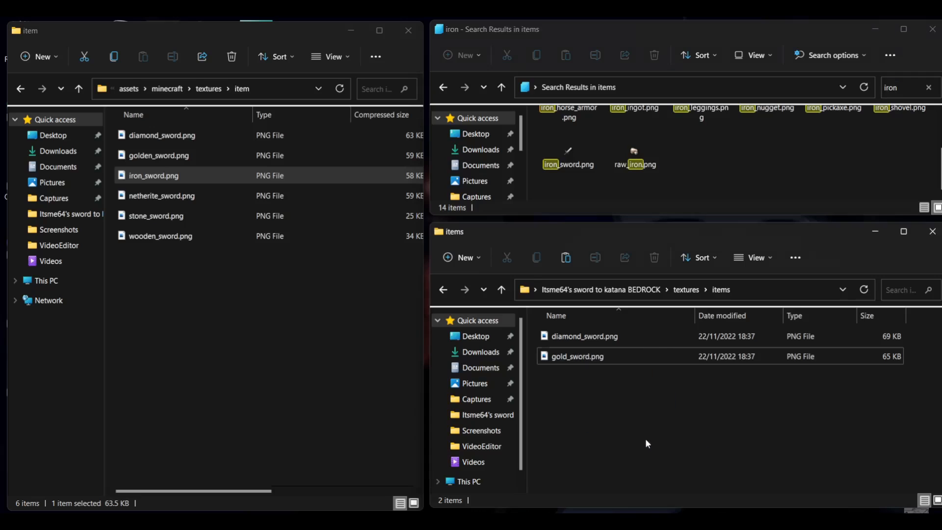
Search the bedrock samples' items for netherite and copy netherite_sword.png from the Java pack into the BEDROCK items folder.
click(928, 87)
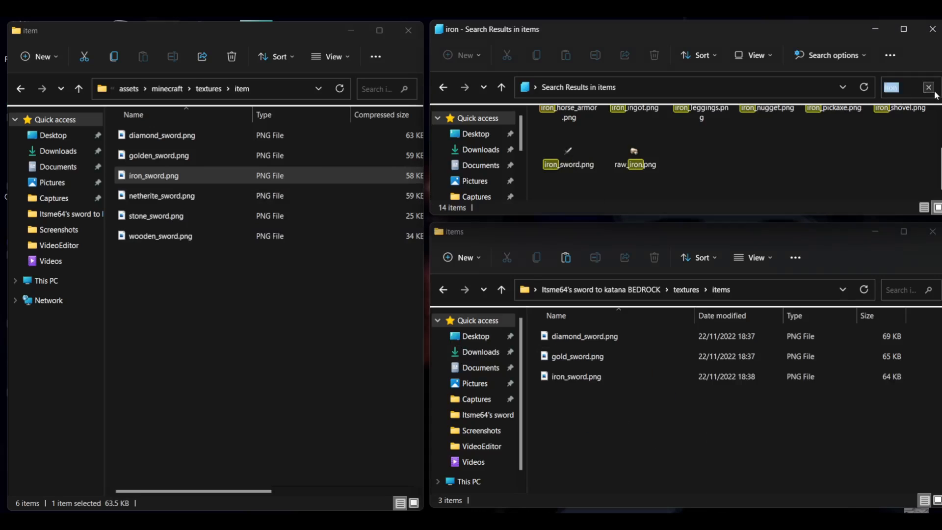
text(netherite)
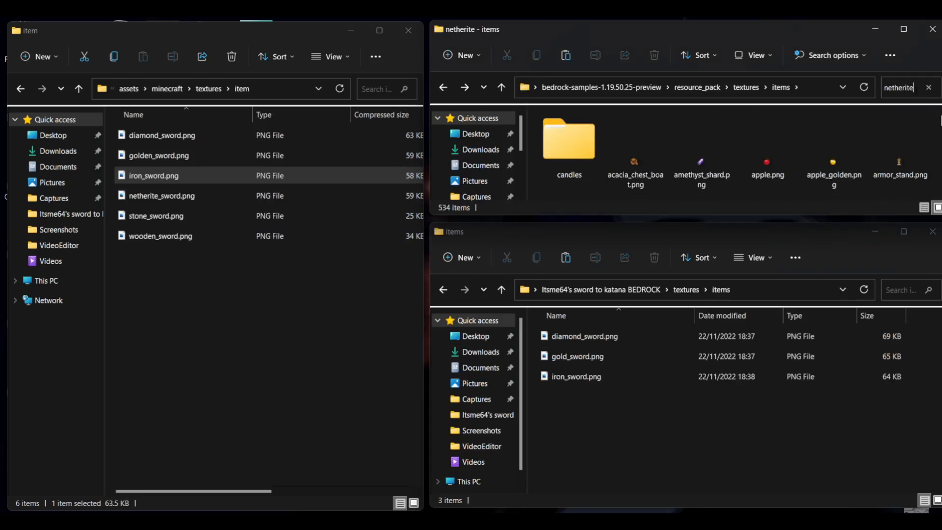
scroll(853, 121, down, 2)
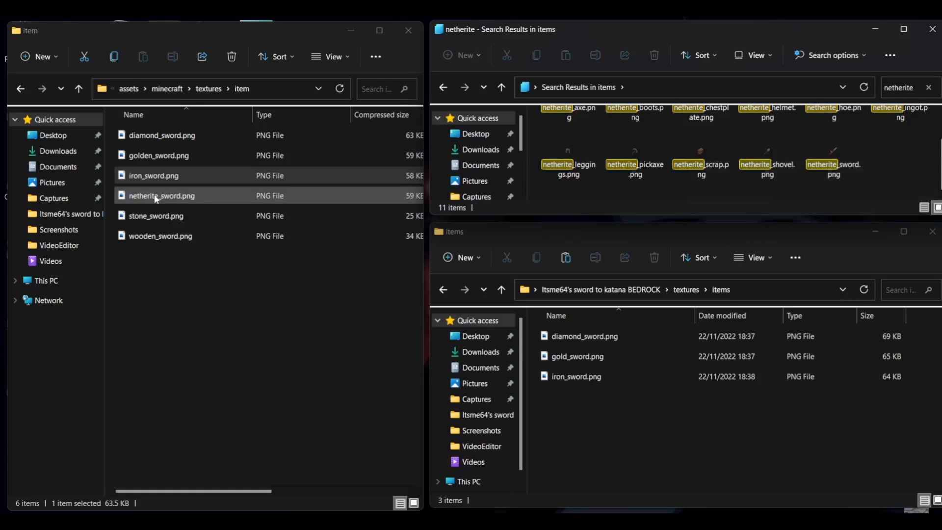
drag(156, 197, 613, 423)
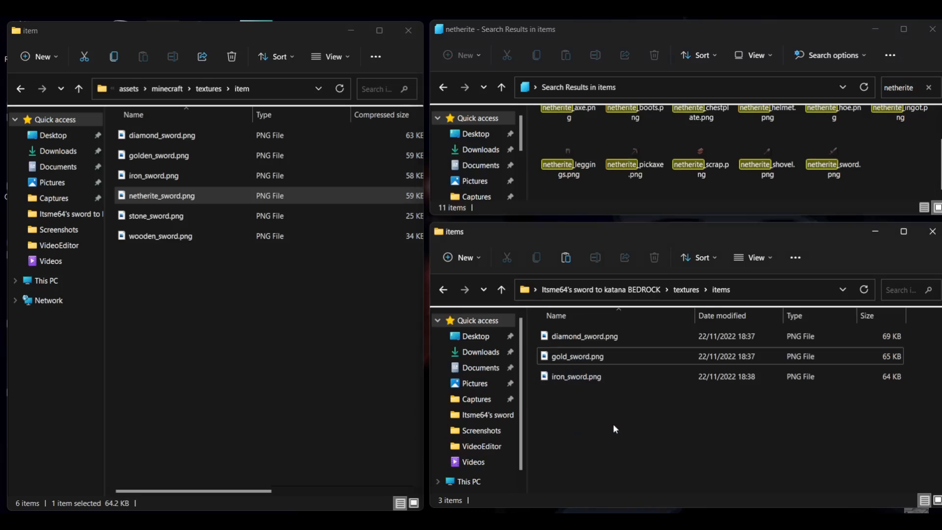
Search the bedrock samples' items for stone, copy the Java pack's stone_sword.png into the BEDROCK items folder, and clear the search.
click(928, 87)
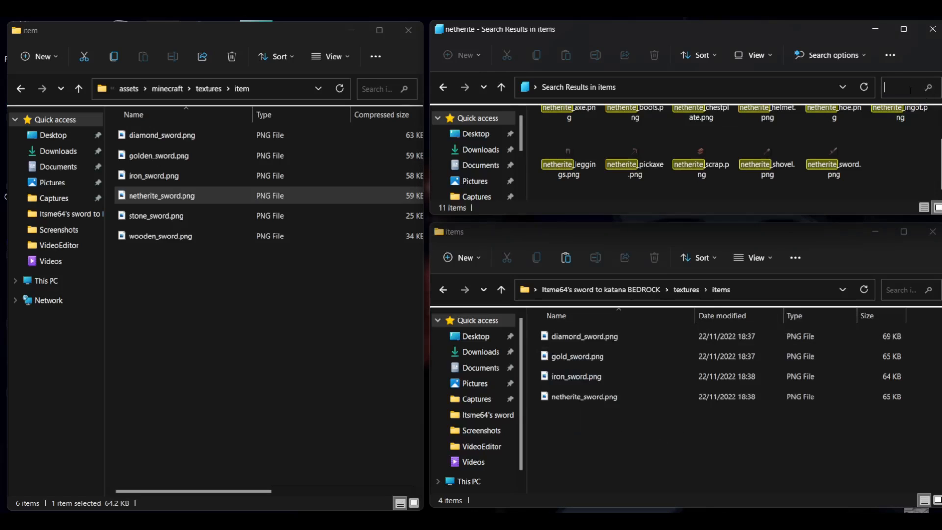
text(sword)
key(BackSpace)
key(BackSpace)
key(BackSpace)
key(BackSpace)
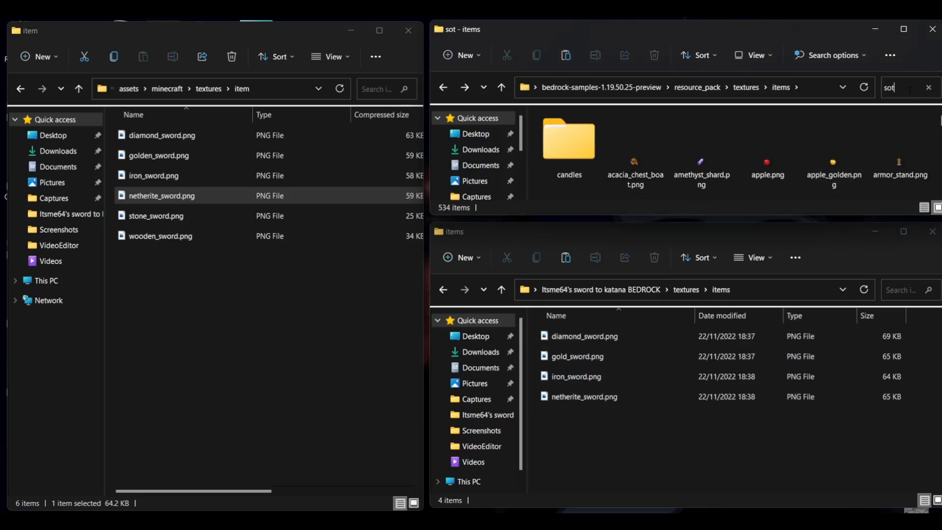
text(tone)
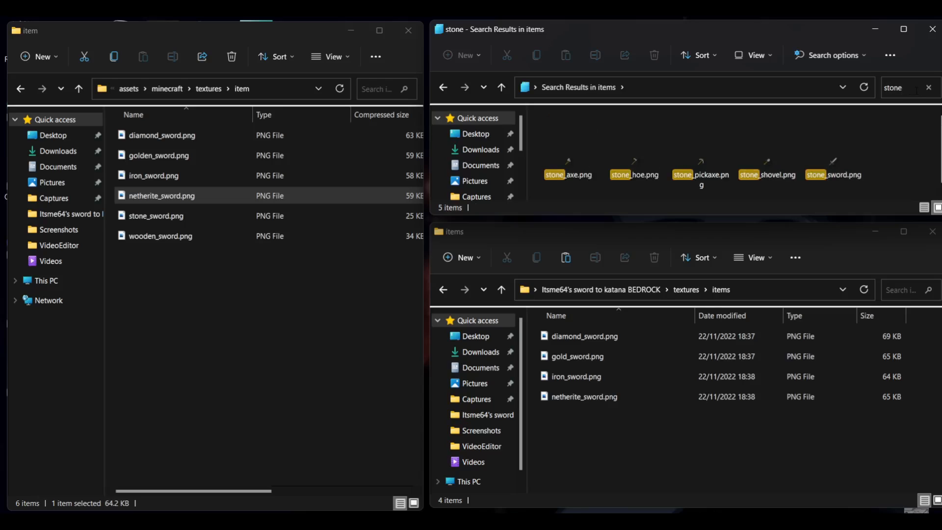
drag(846, 152, 628, 454)
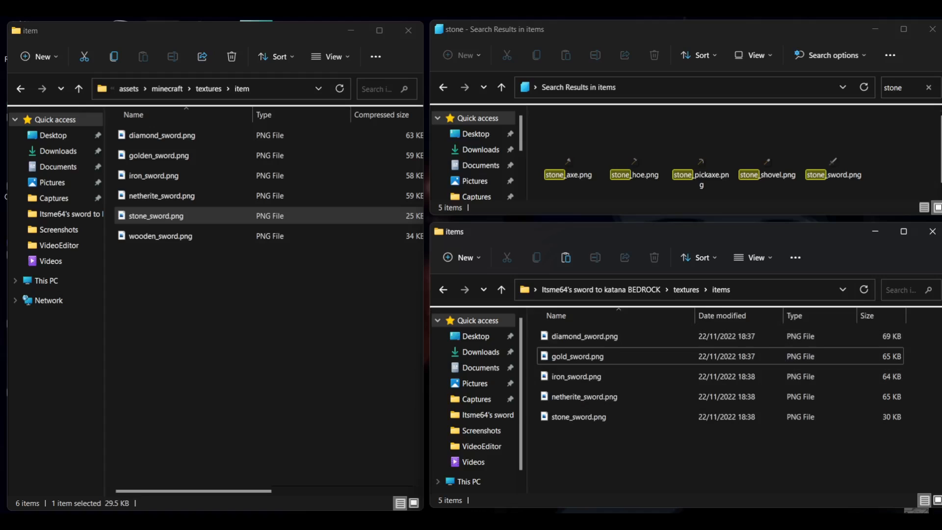
click(929, 87)
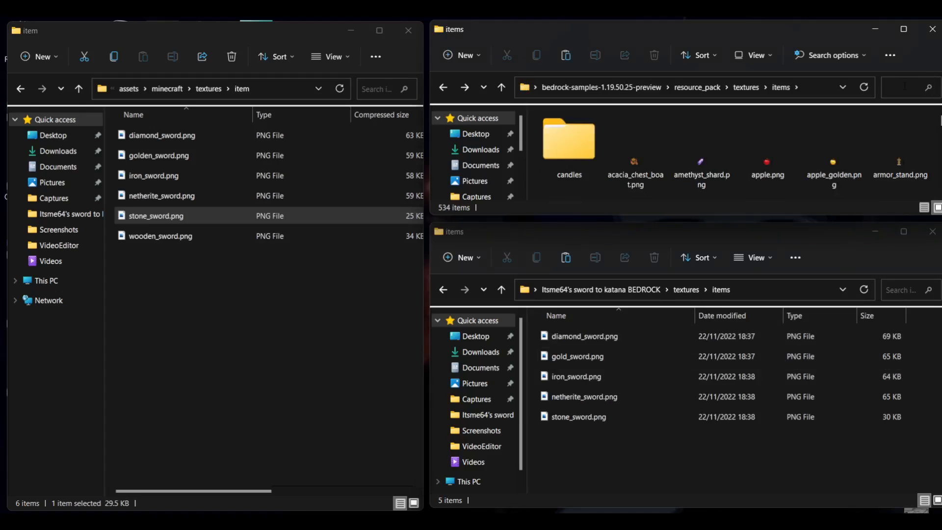
Search the bedrock samples' items for wood and copy wooden_sword.png from the Java pack into the BEDROCK items folder.
text(wood)
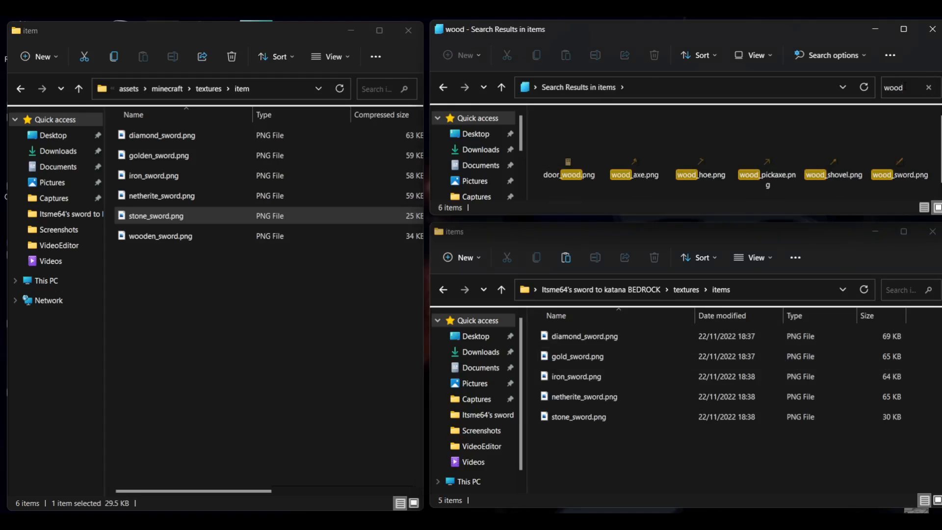
scroll(890, 145, down, 1)
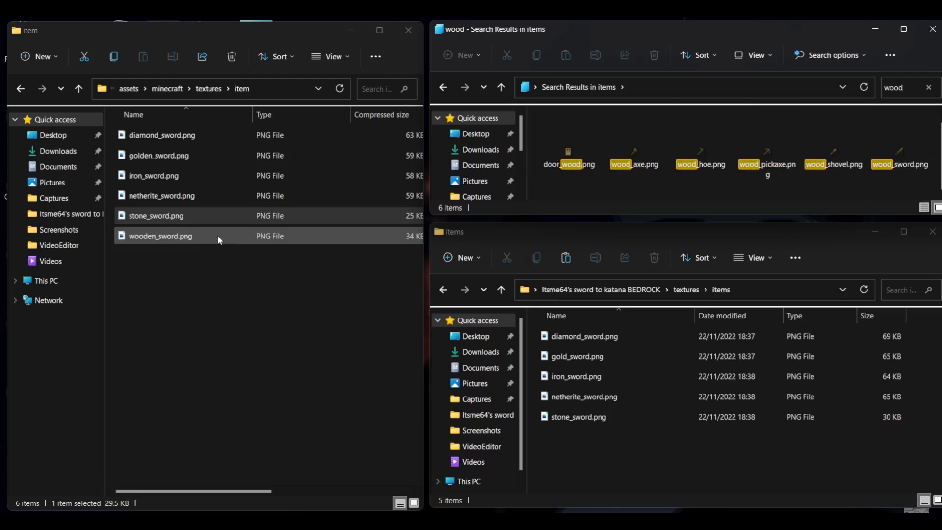
mouse_move(902, 157)
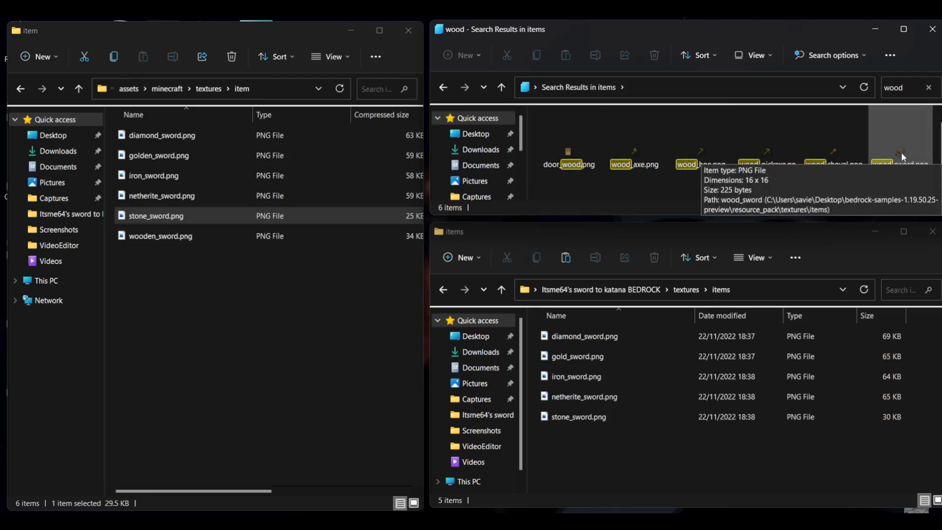
drag(162, 235, 579, 461)
Rename wooden_sword.png in the BEDROCK items folder to wood_sword.png.
right_click(608, 437)
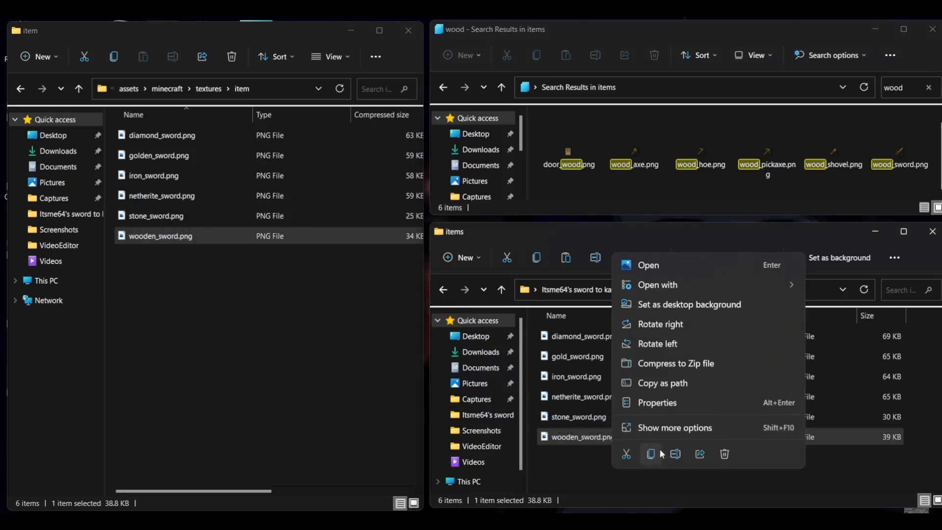
click(674, 454)
click(579, 436)
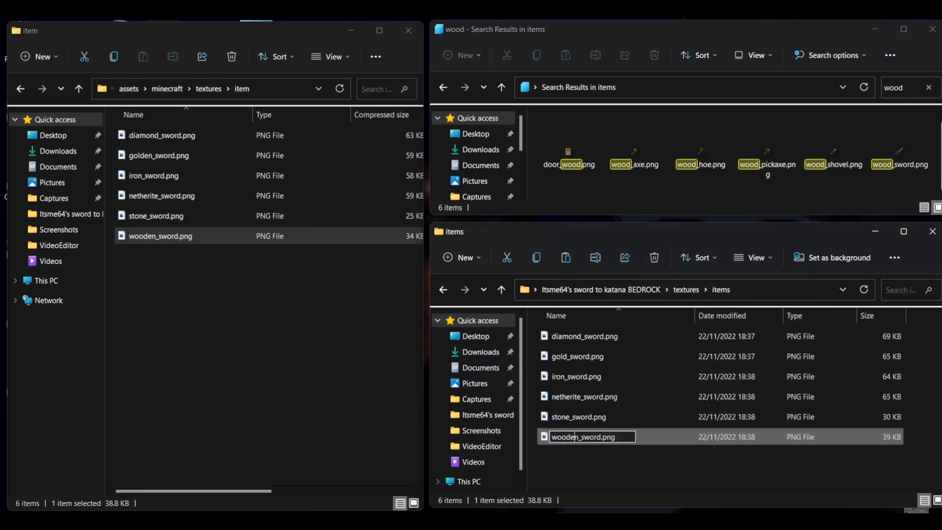
key(BackSpace)
key(BackSpace)
click(613, 454)
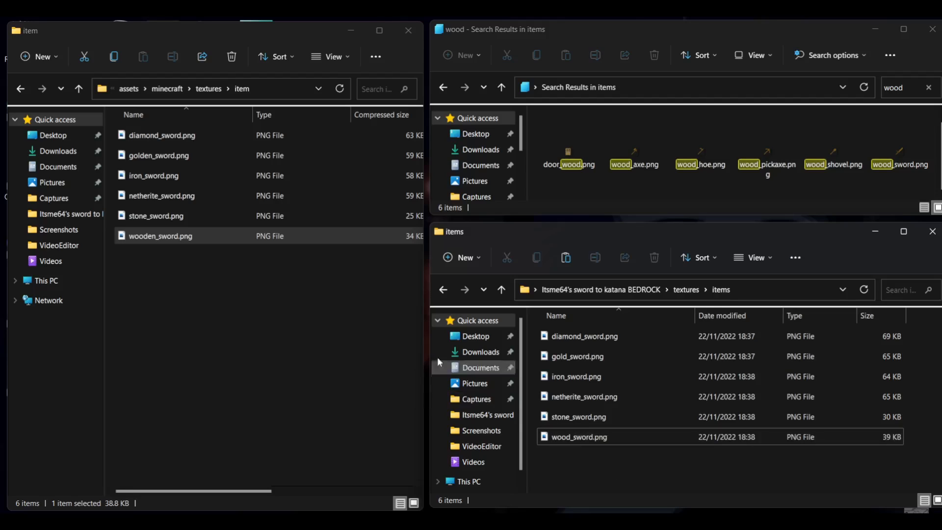
click(117, 138)
drag(121, 144, 191, 240)
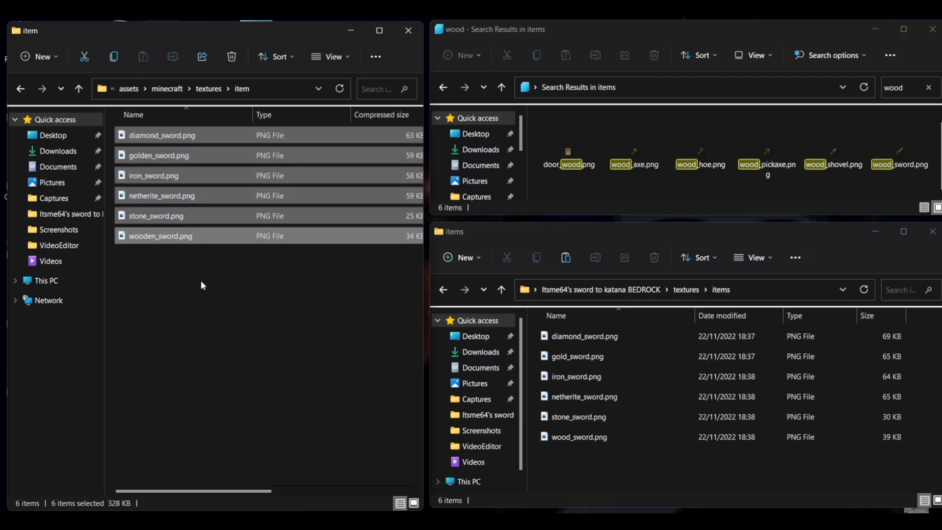
click(202, 282)
drag(534, 335, 593, 442)
click(606, 451)
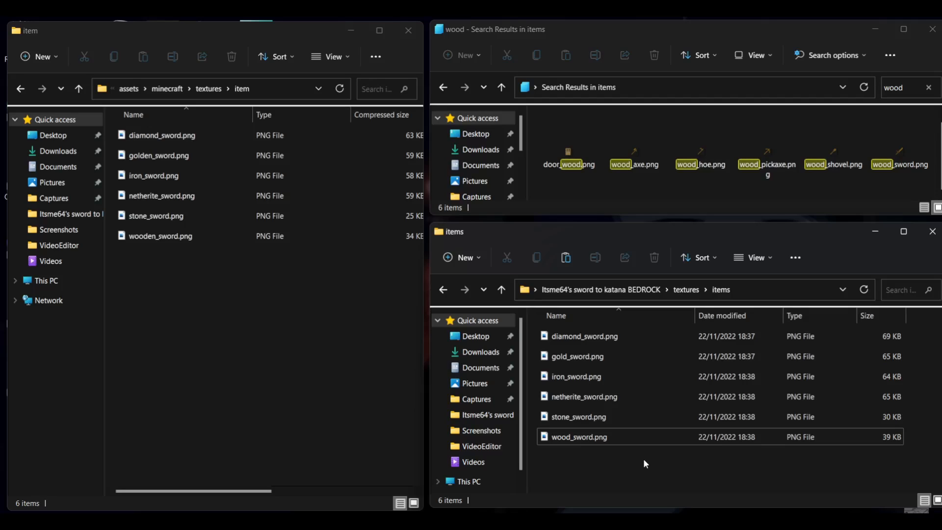
Leave the wood search results and look through the full list of item textures in the bedrock samples.
click(443, 87)
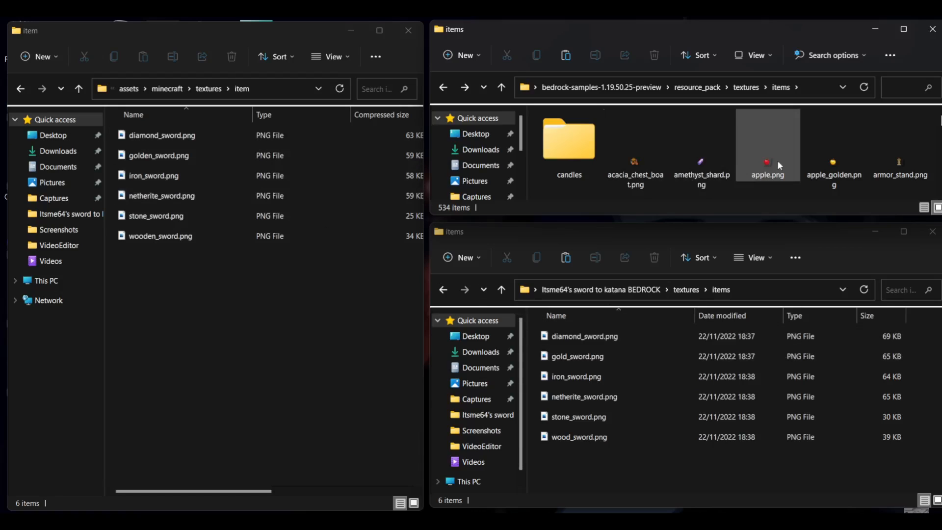
scroll(785, 166, down, 1)
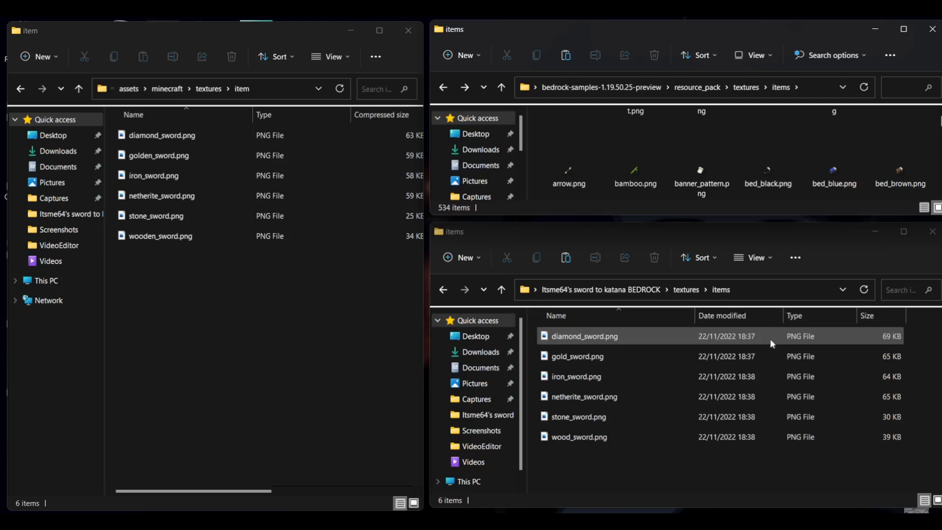
scroll(759, 186, up, 1)
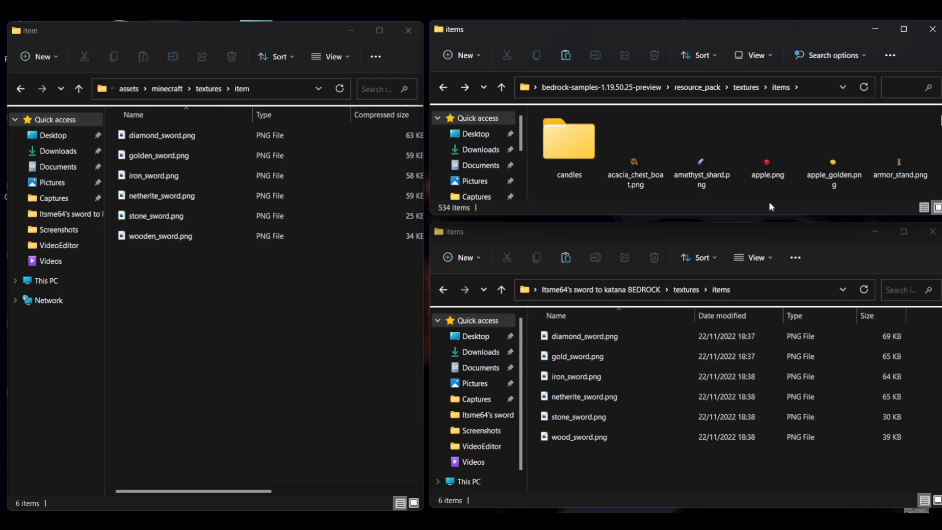
mouse_move(902, 33)
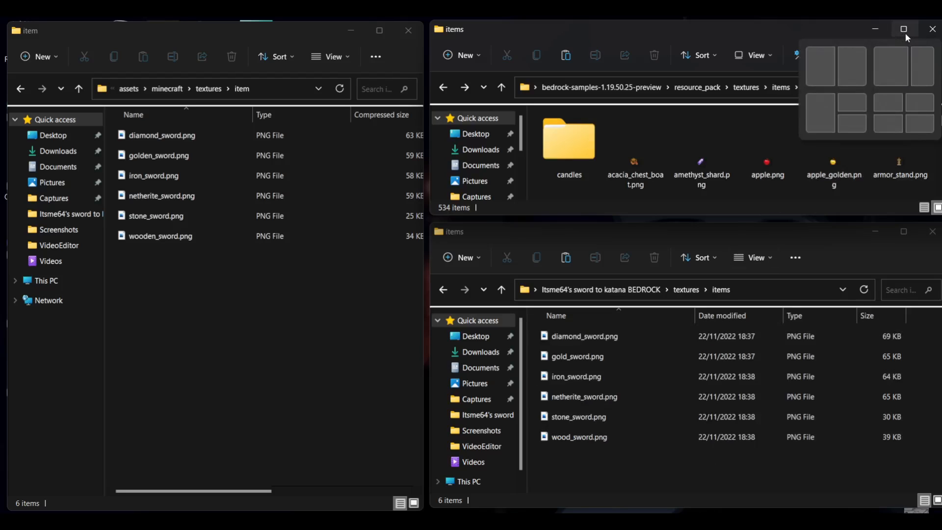
scroll(736, 166, down, 8)
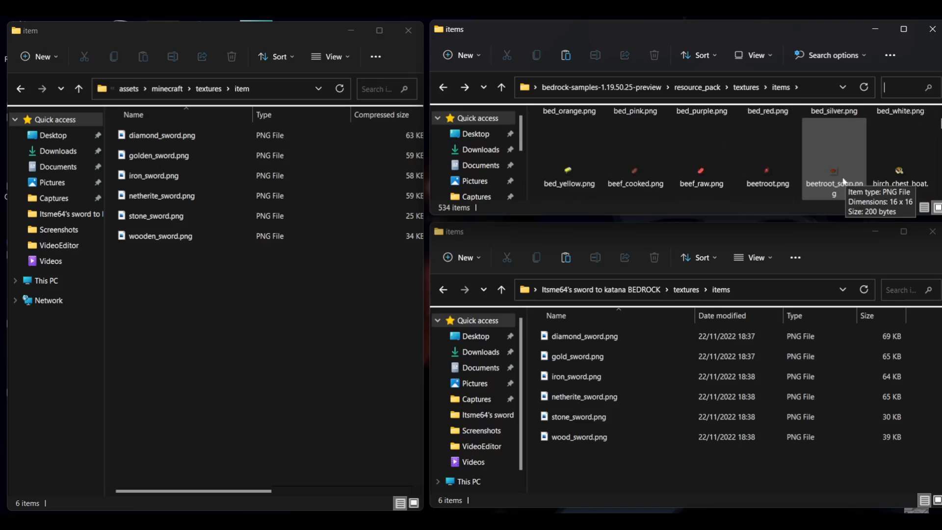
scroll(843, 182, down, 2)
scroll(772, 181, up, 15)
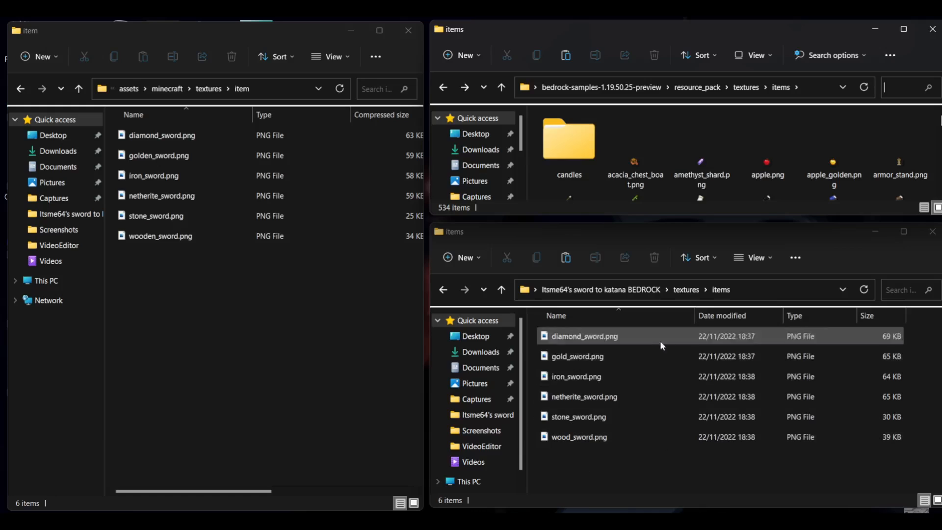
Close the Java item folder, the bedrock samples' items folder and the BEDROCK items folder.
click(408, 30)
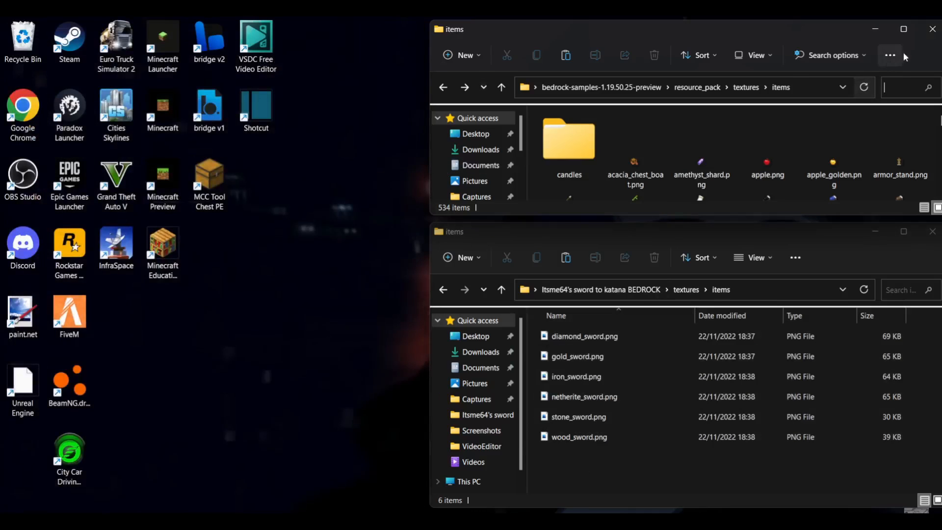
click(932, 29)
click(932, 231)
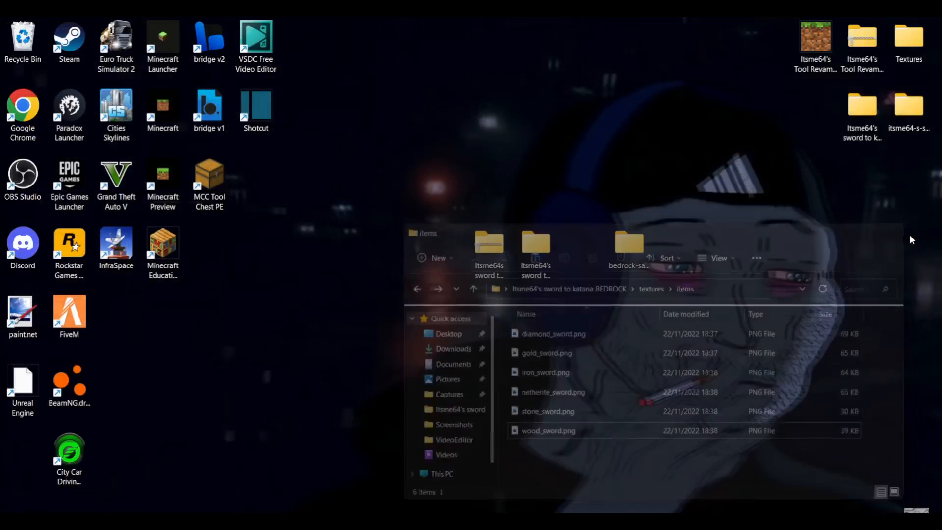
Move Itsme64s sword to katana 1.1.1.zip and the bedrock-samples-1.19.50.25-preview folder aside on the desktop, away from the BEDROCK folder.
click(489, 245)
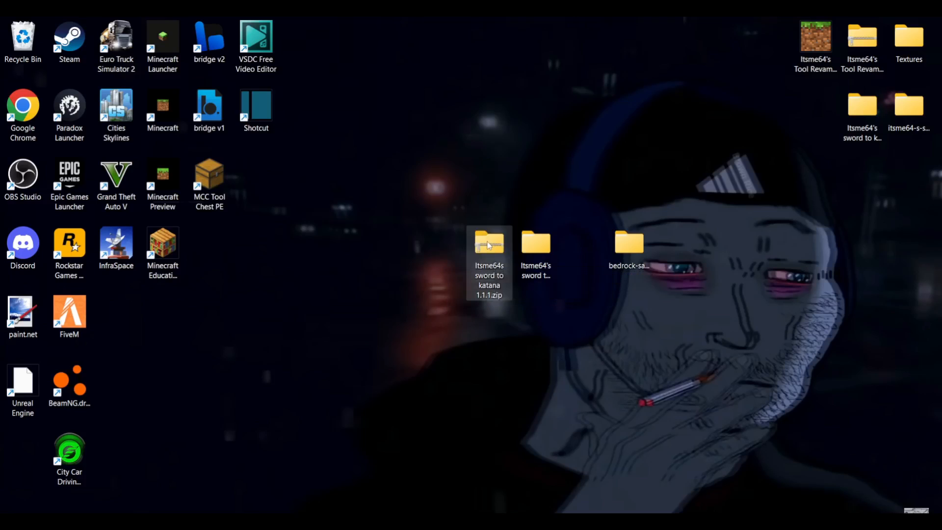
drag(489, 245, 888, 265)
click(628, 246)
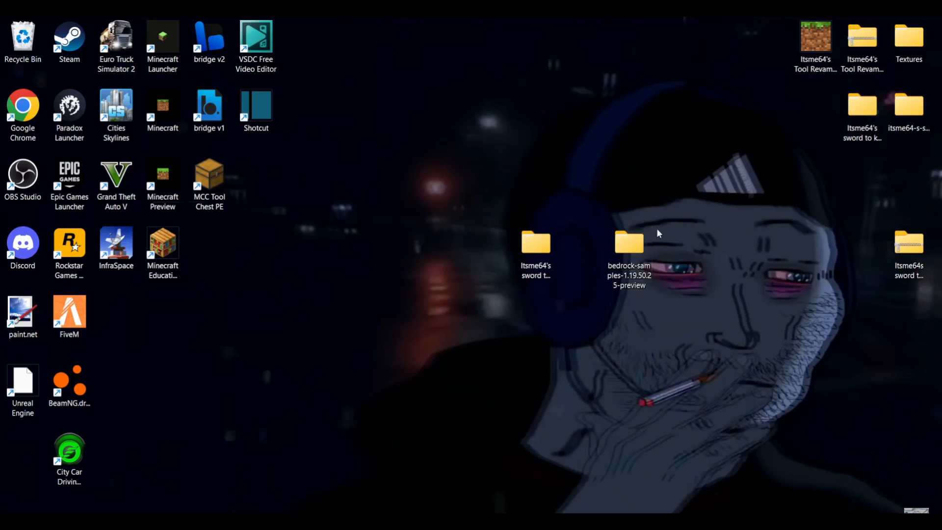
drag(630, 248, 844, 267)
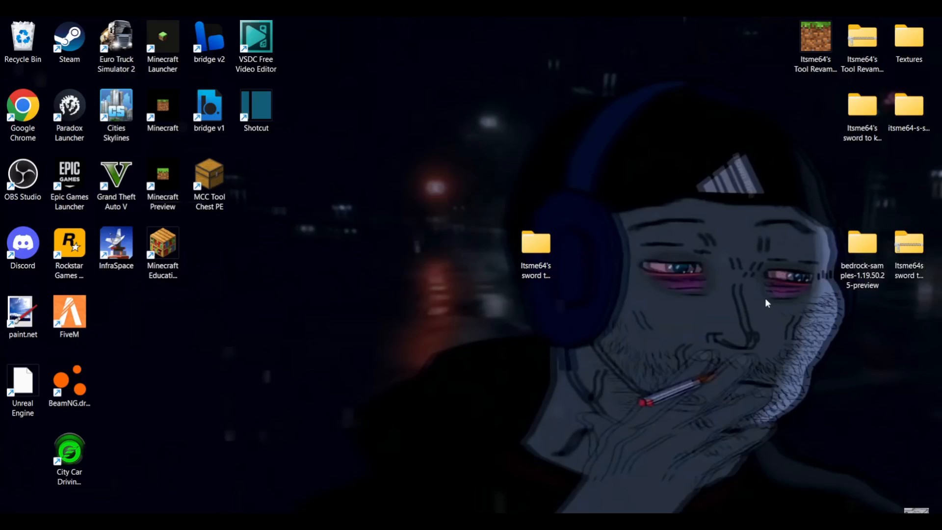
Compress the "Itsme64's sword to katana BEDROCK" folder to a zip file and place the zip near the folder on the desktop.
double_click(553, 249)
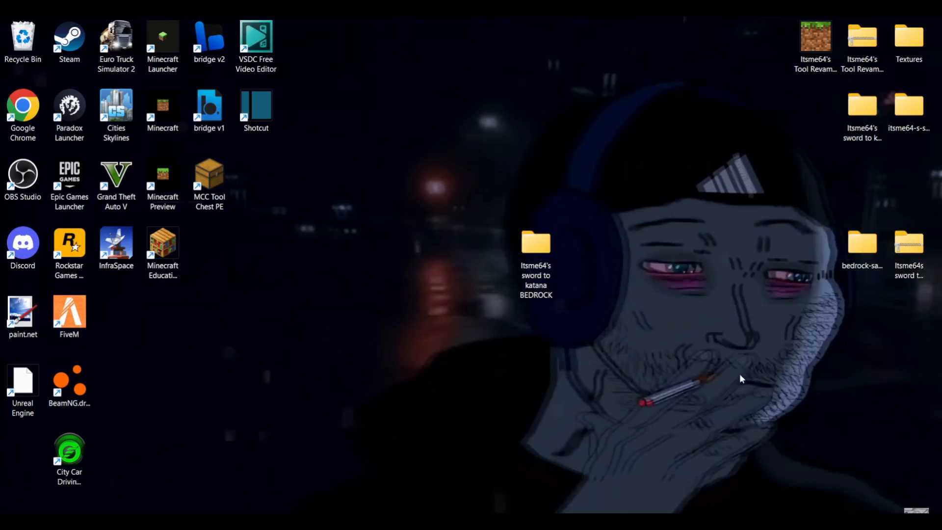
drag(442, 174, 656, 367)
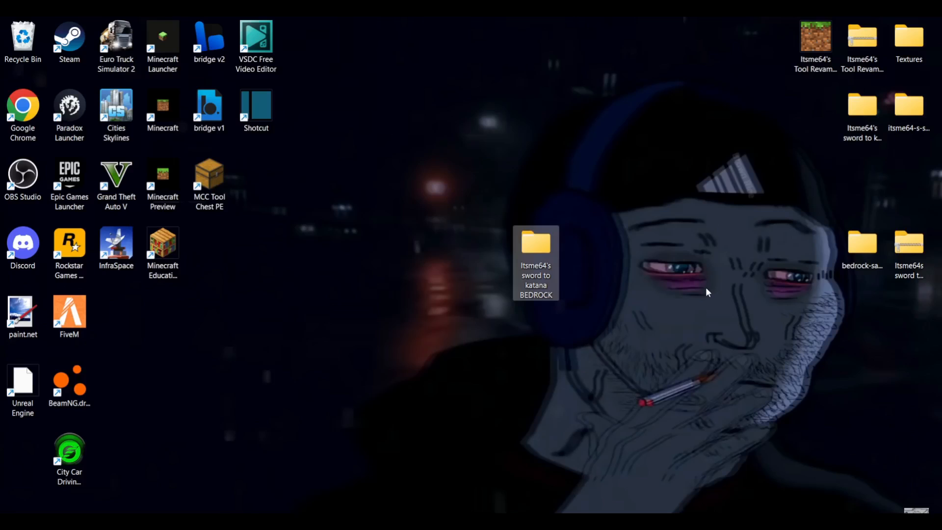
right_click(543, 247)
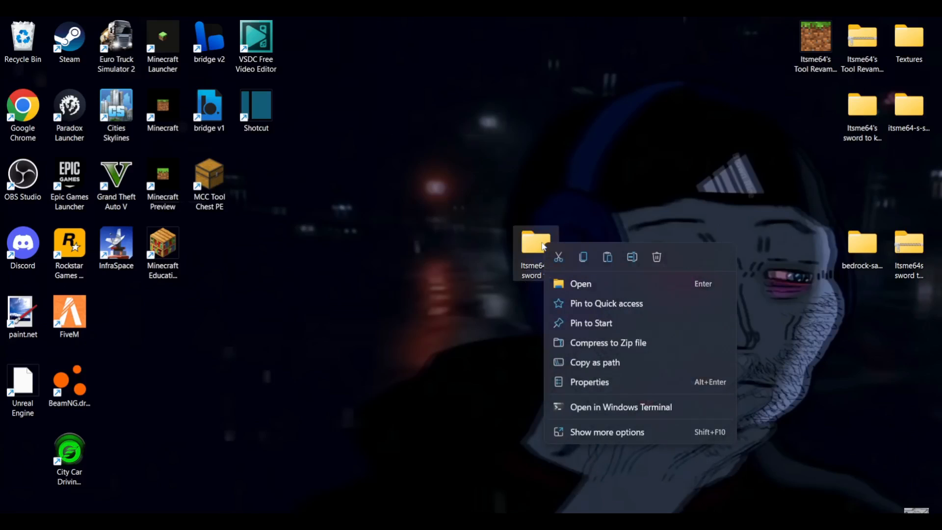
click(608, 342)
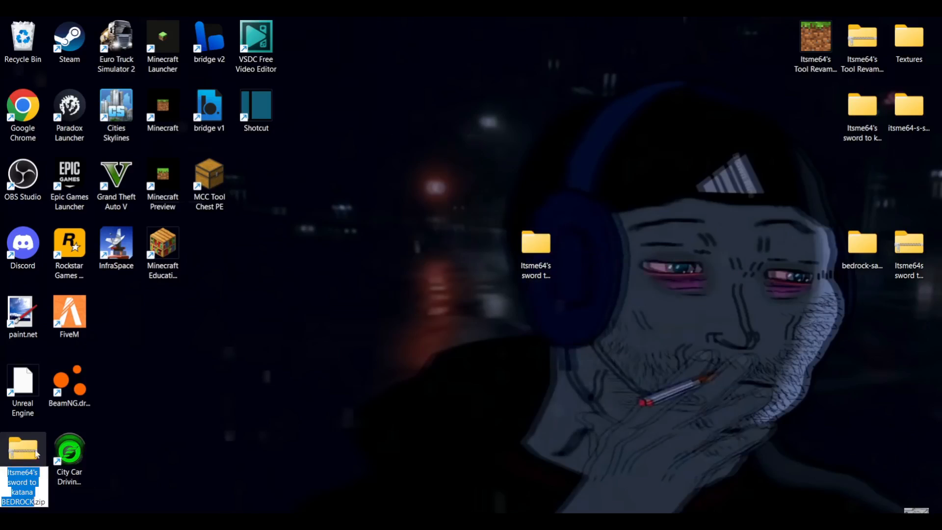
drag(15, 452, 478, 264)
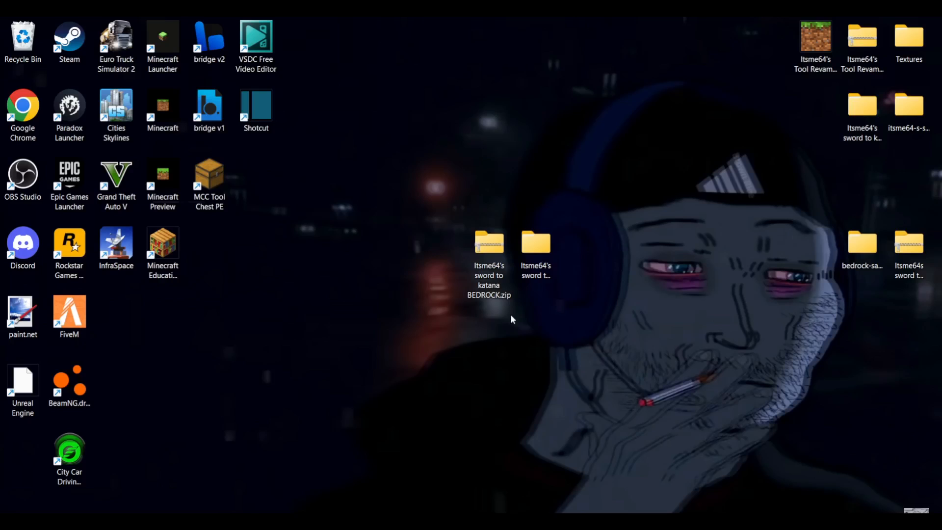
drag(486, 249, 450, 261)
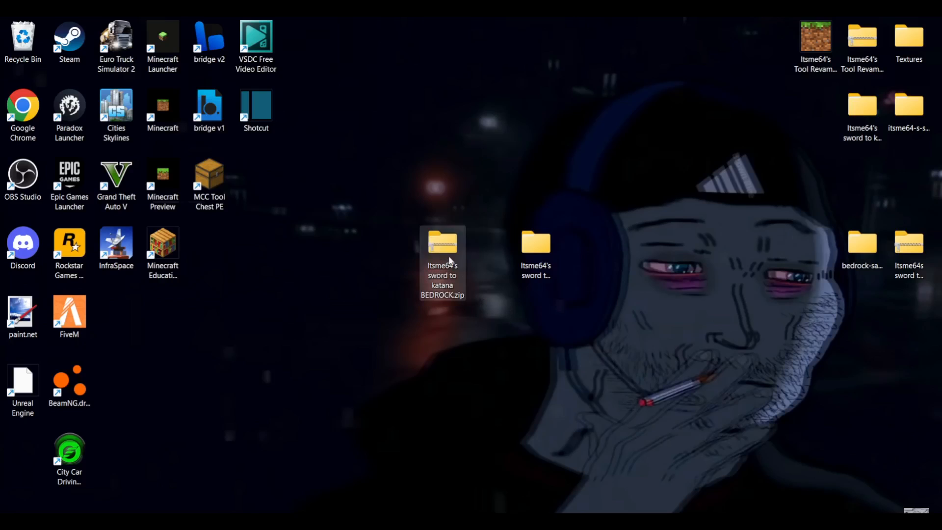
Change the extension of "Itsme64's sword to katana BEDROCK.zip" from zip to mcpack and accept the extension change.
click(485, 298)
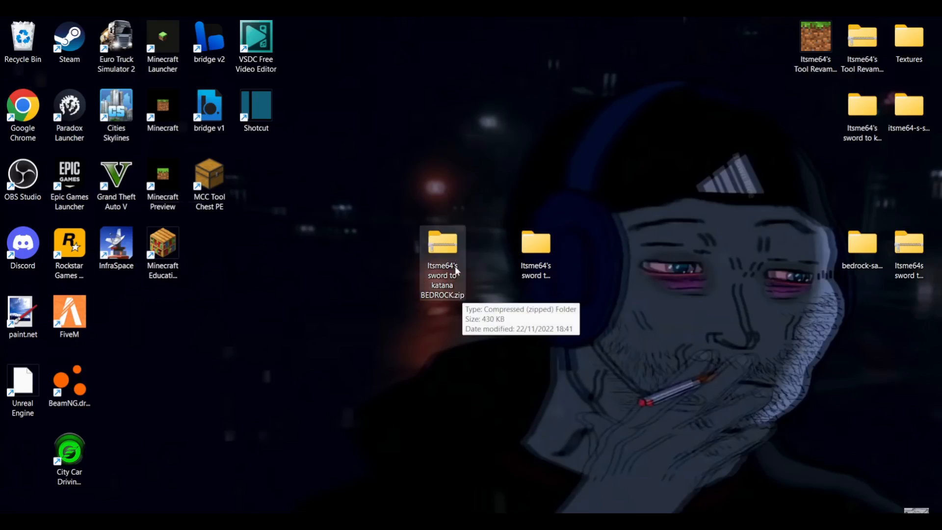
right_click(446, 247)
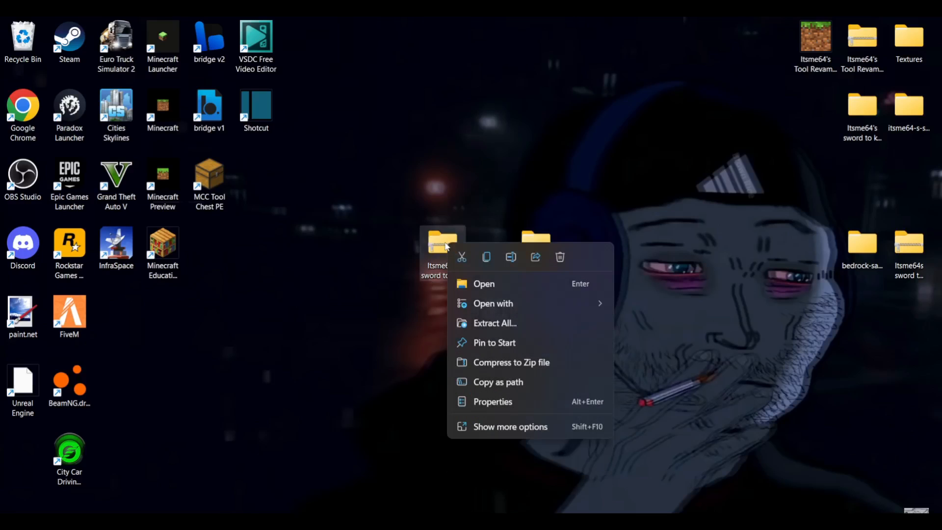
click(510, 256)
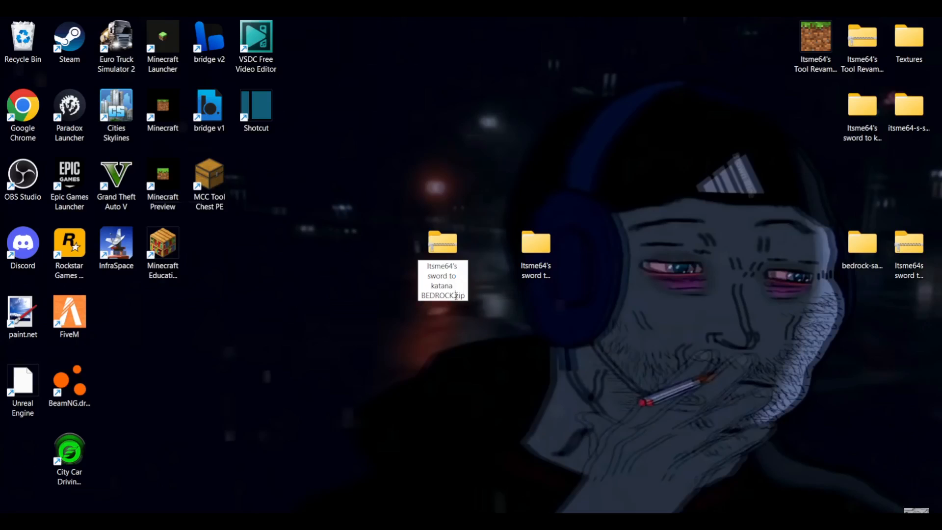
double_click(459, 294)
key(BackSpace)
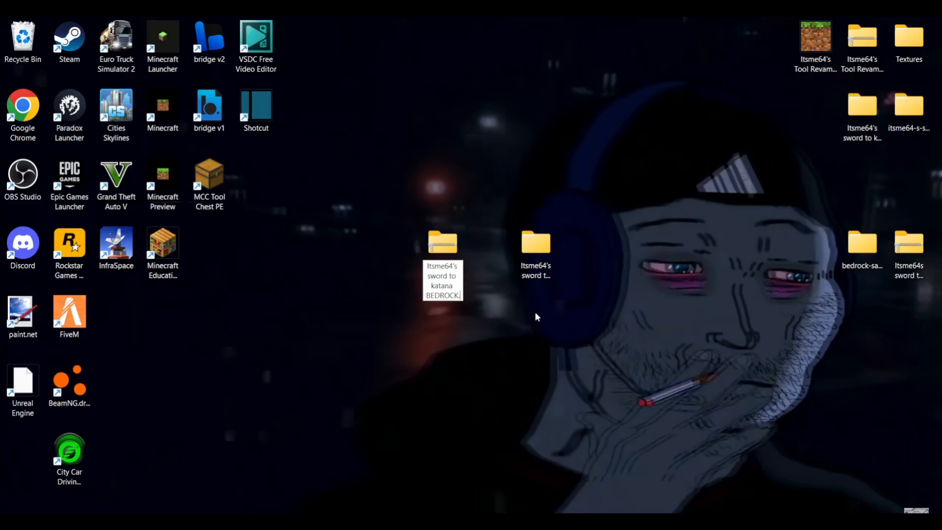
text(mcpack)
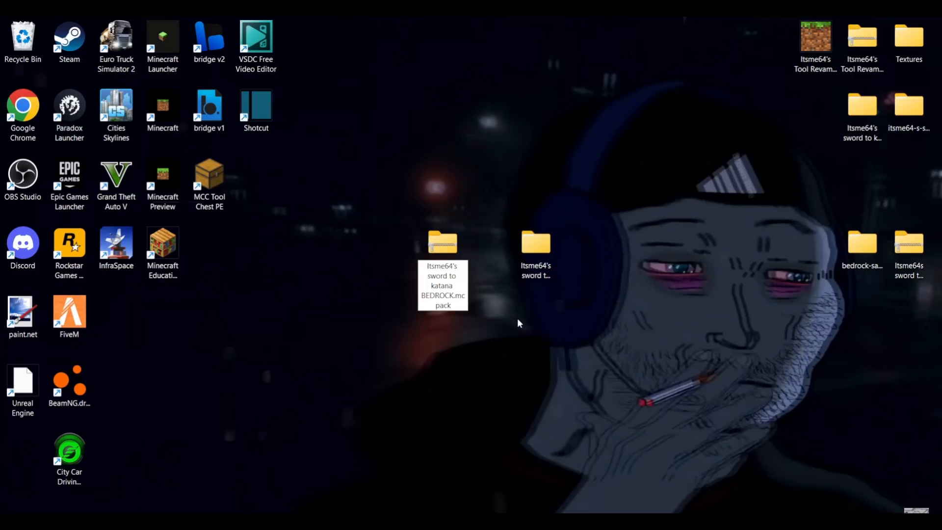
key(Return)
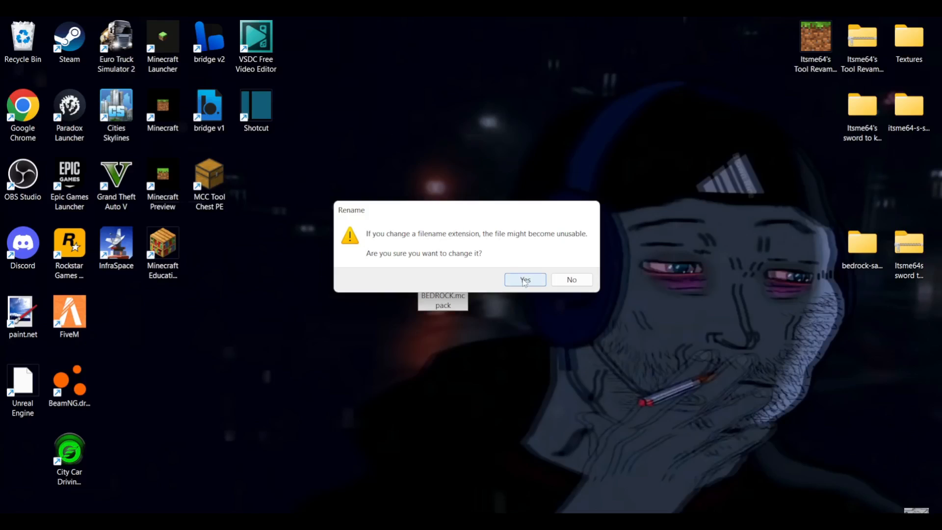
click(525, 279)
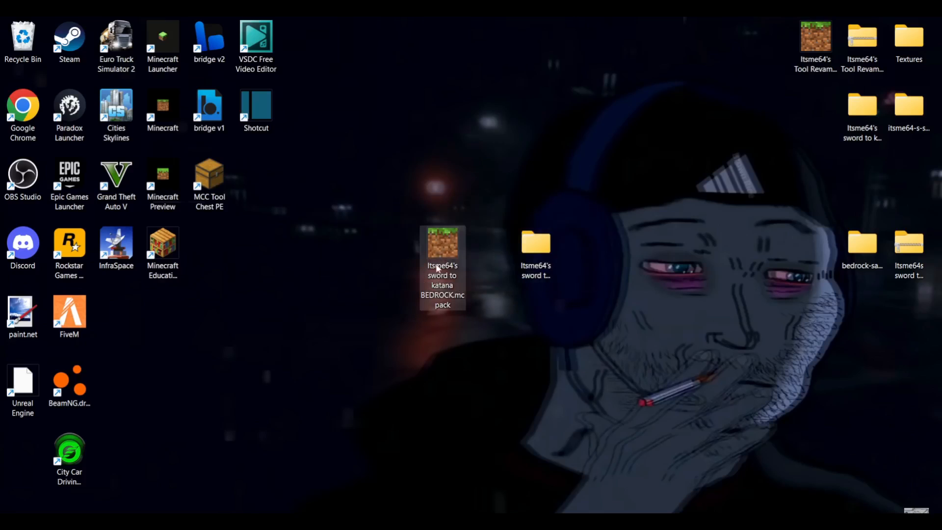
click(411, 218)
drag(411, 218, 500, 352)
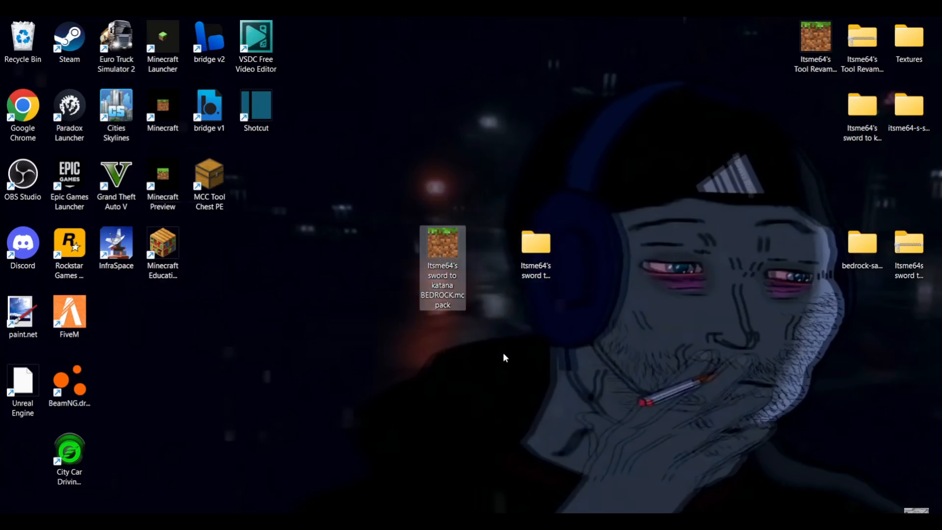
click(507, 356)
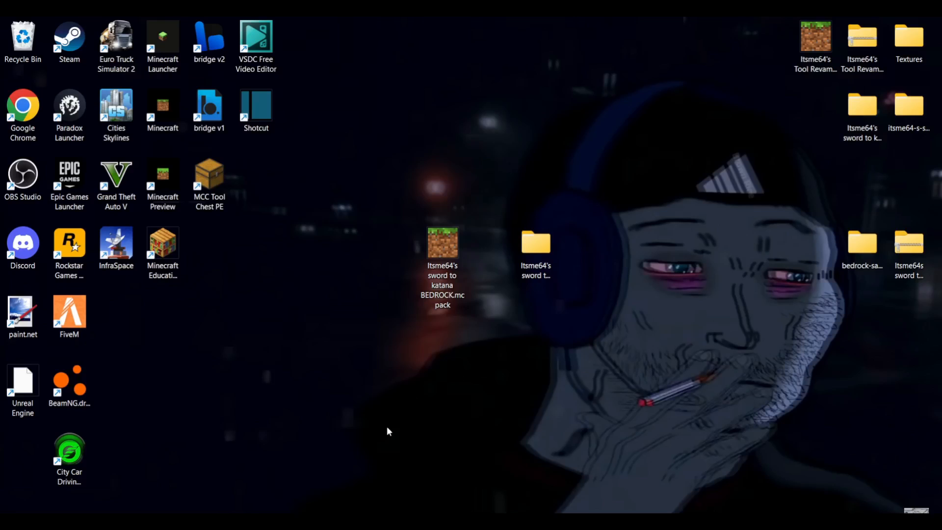
Open a maximized File Explorer window and bring up its options for showing or hiding file items.
key(super+e)
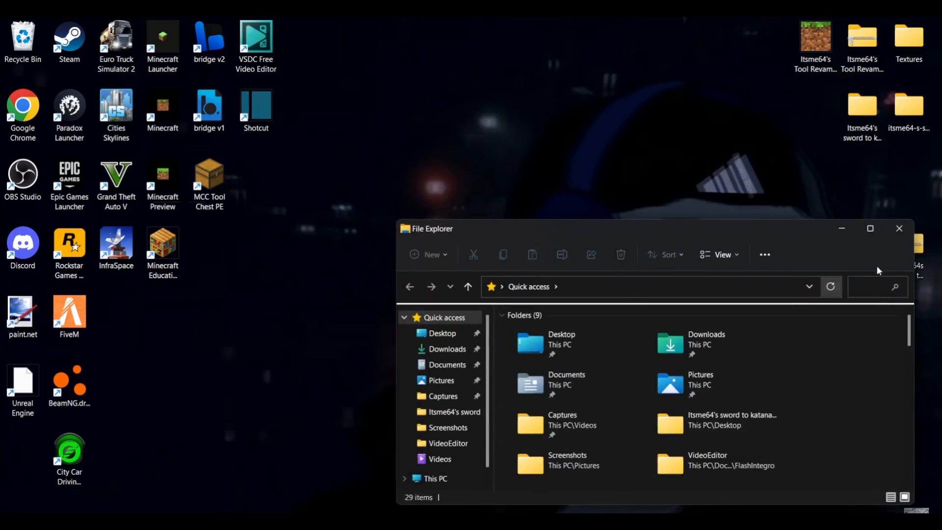
click(871, 229)
click(323, 47)
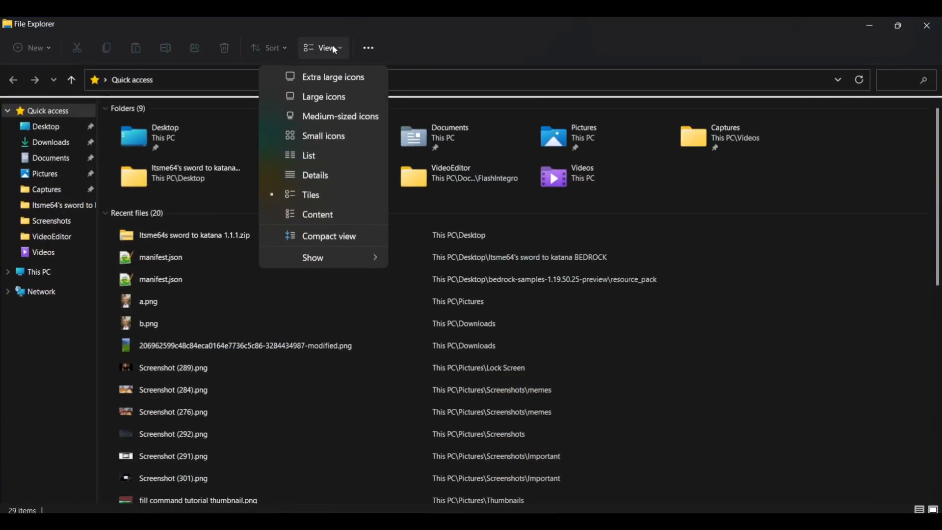
mouse_move(372, 260)
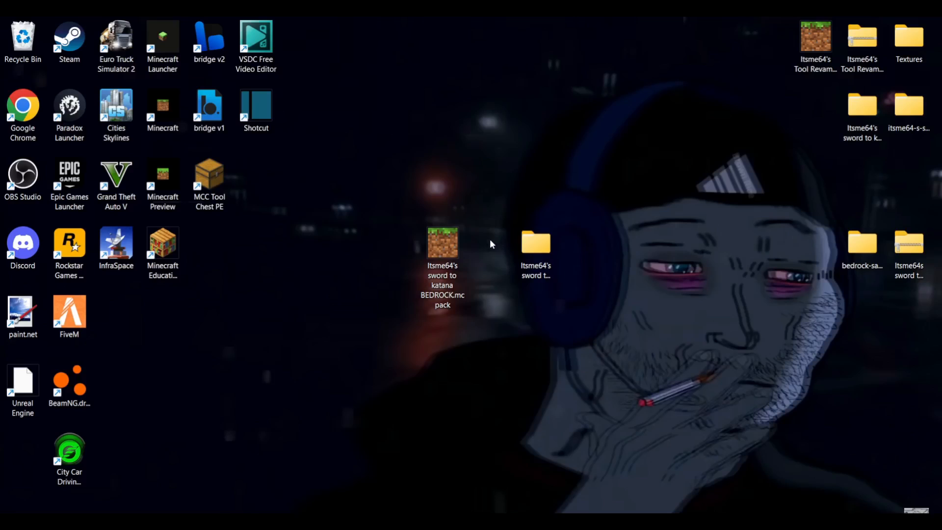
Import "Itsme64's sword to katana BEDROCK.mcpack" from the desktop into Minecraft.
drag(379, 187, 511, 337)
click(511, 338)
double_click(431, 239)
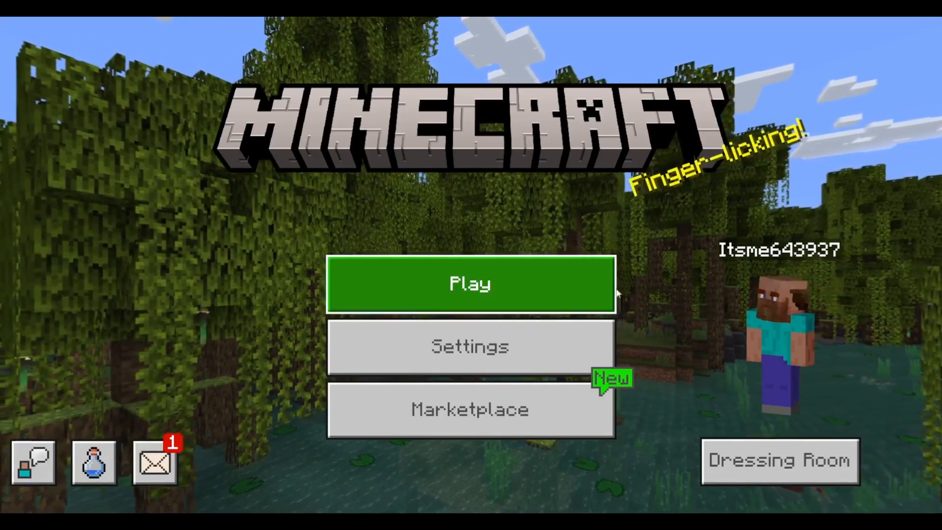
Go to the Global Resources settings in Minecraft and look through the packs under My Packs.
click(417, 341)
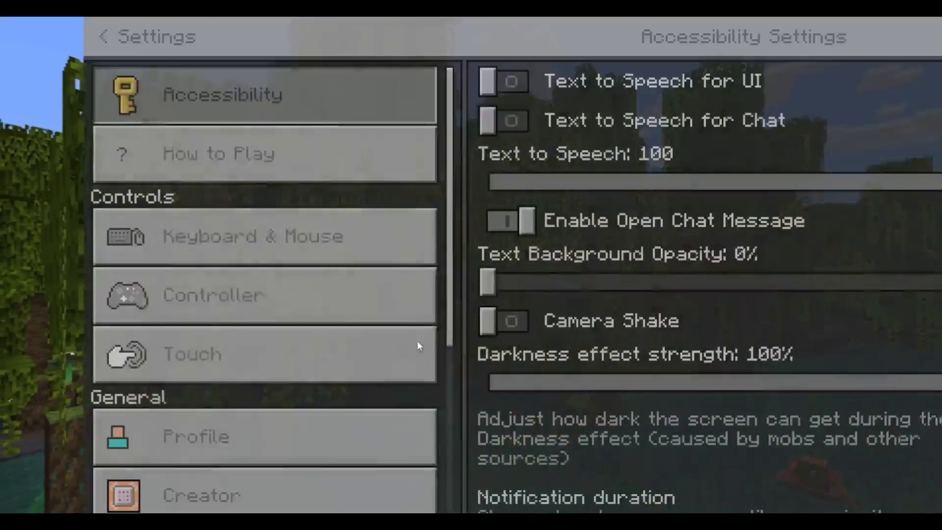
scroll(331, 324, down, 5)
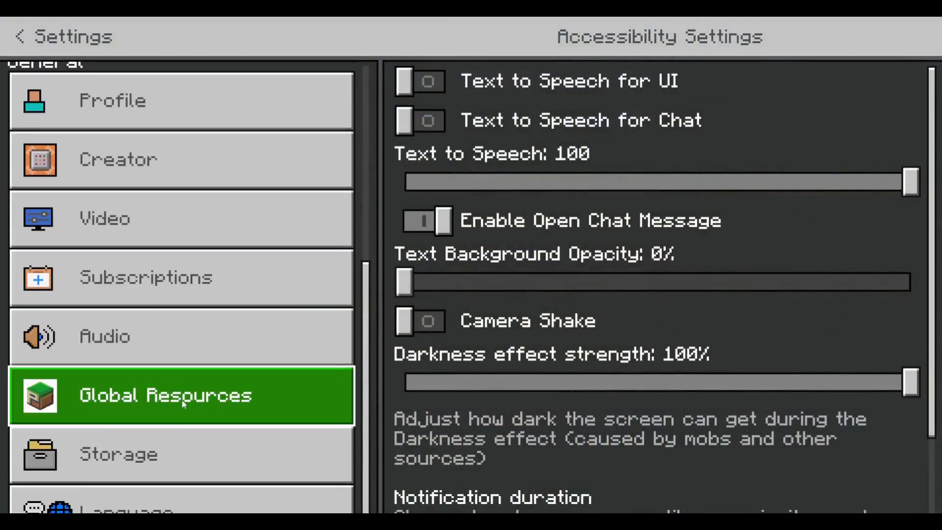
click(156, 409)
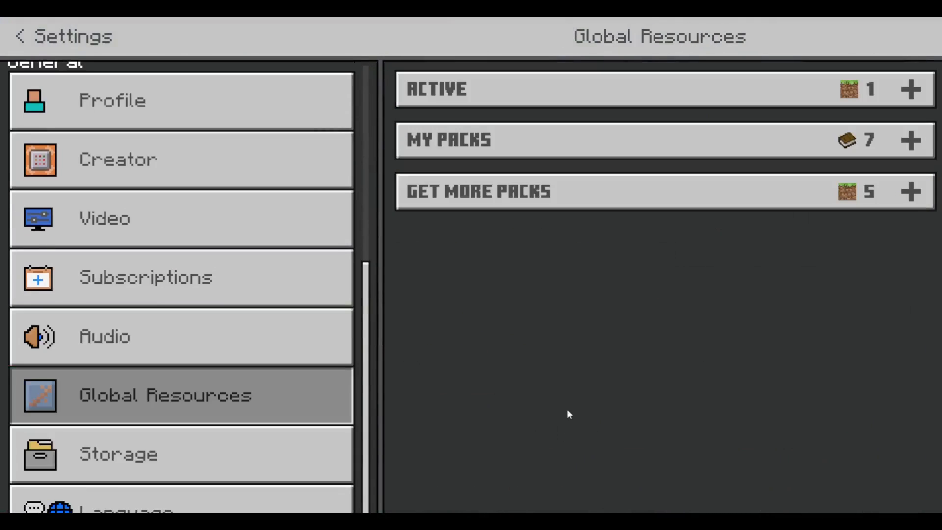
click(676, 147)
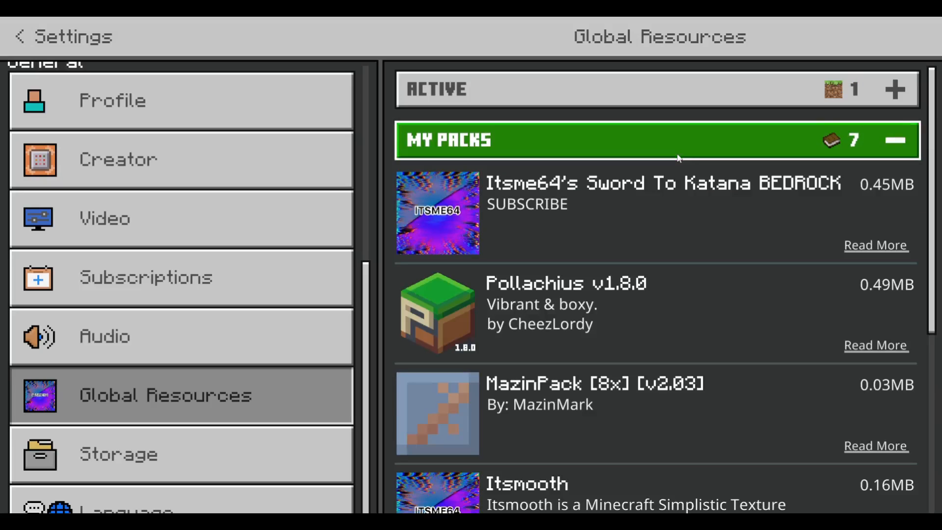
scroll(661, 197, down, 5)
scroll(660, 225, up, 5)
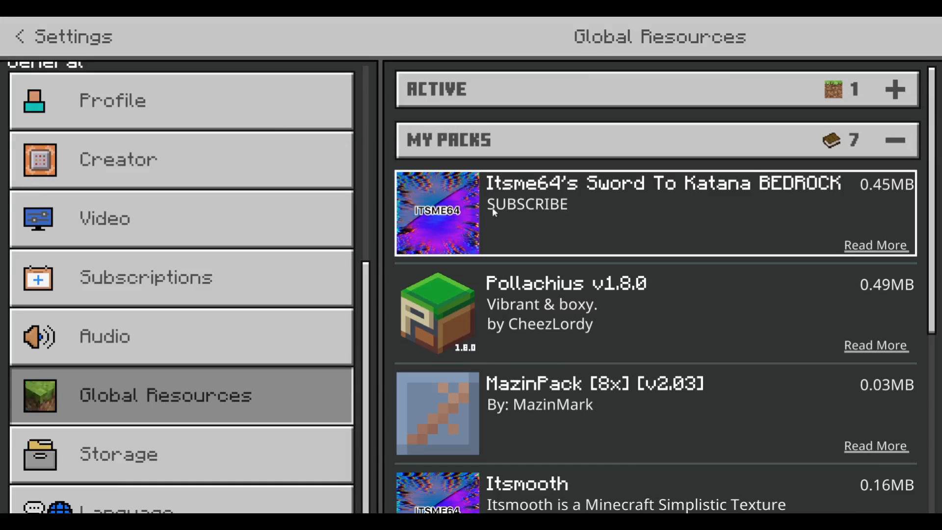
Activate the "Itsme64's Sword To Katana BEDROCK" pack as a global resource and check the active packs.
click(562, 211)
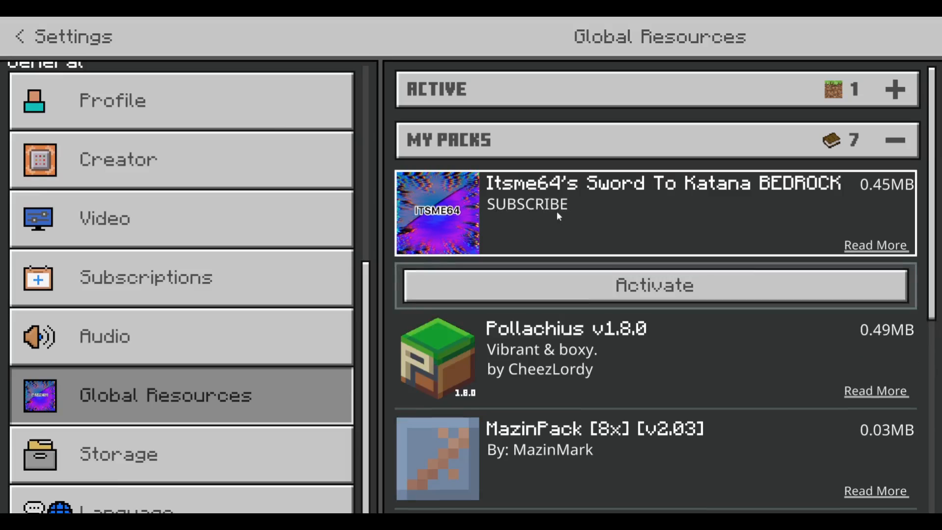
click(590, 288)
click(700, 143)
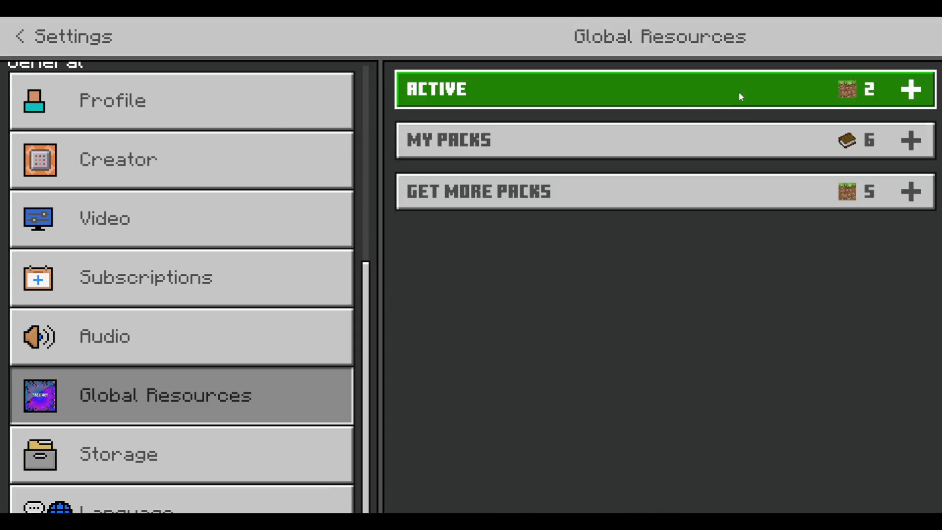
click(708, 93)
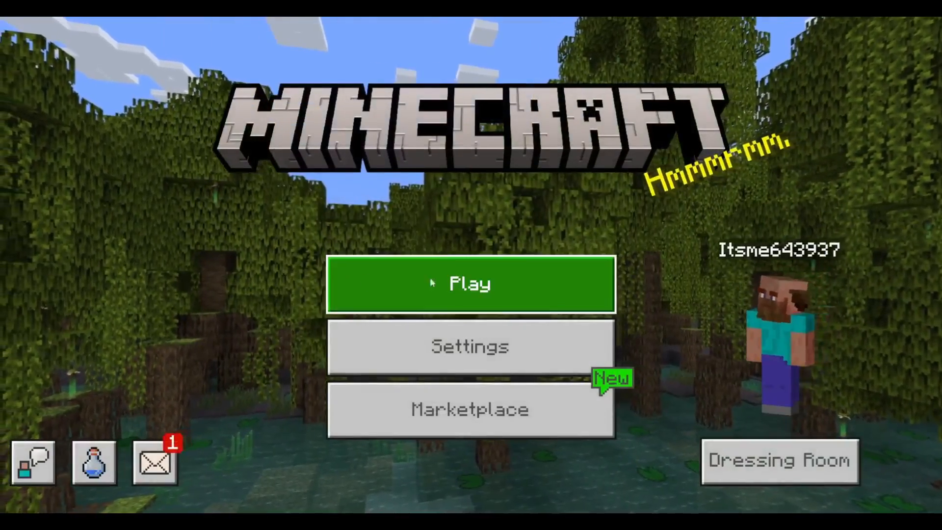
Load the creative experimental world "Copy of Redstone test..." from the worlds list.
click(435, 281)
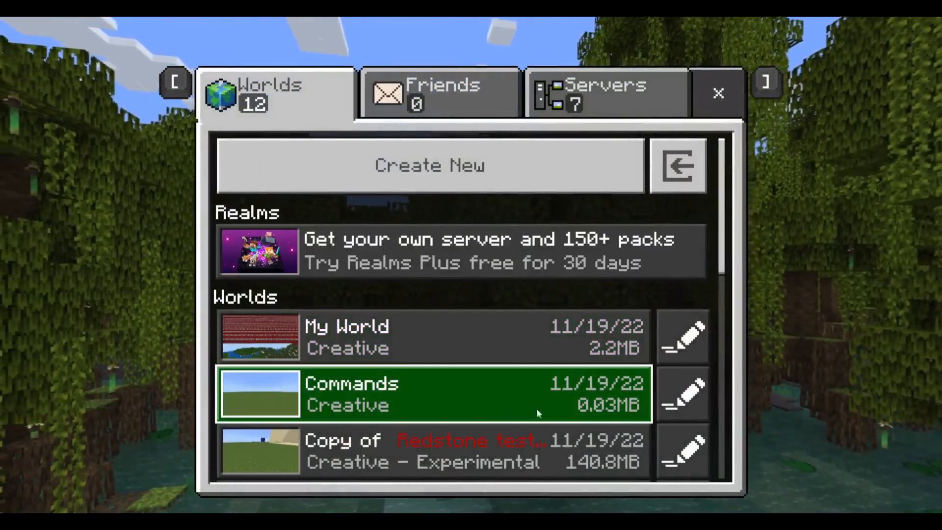
scroll(537, 408, down, 2)
click(495, 402)
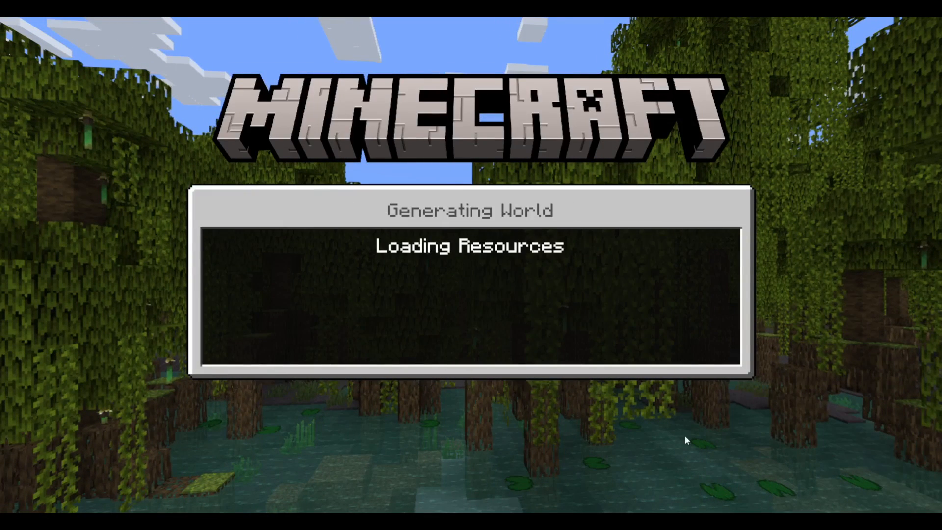
key(w)
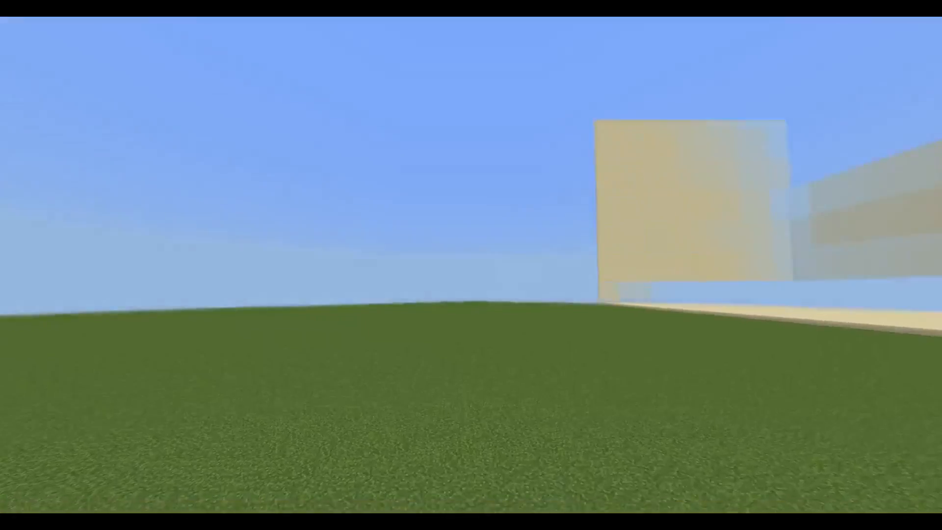
Search the creative inventory for "sword" and add all six sword types to the hotbar.
key(e)
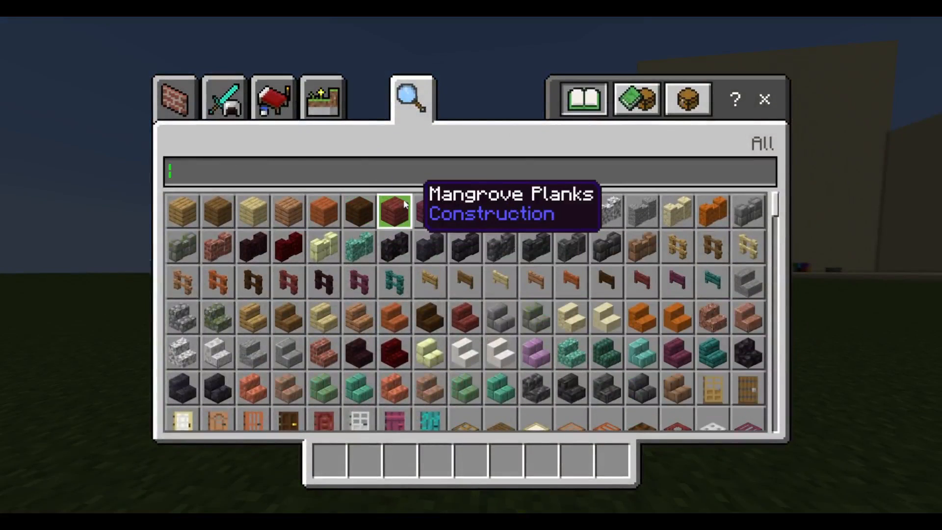
text(sword)
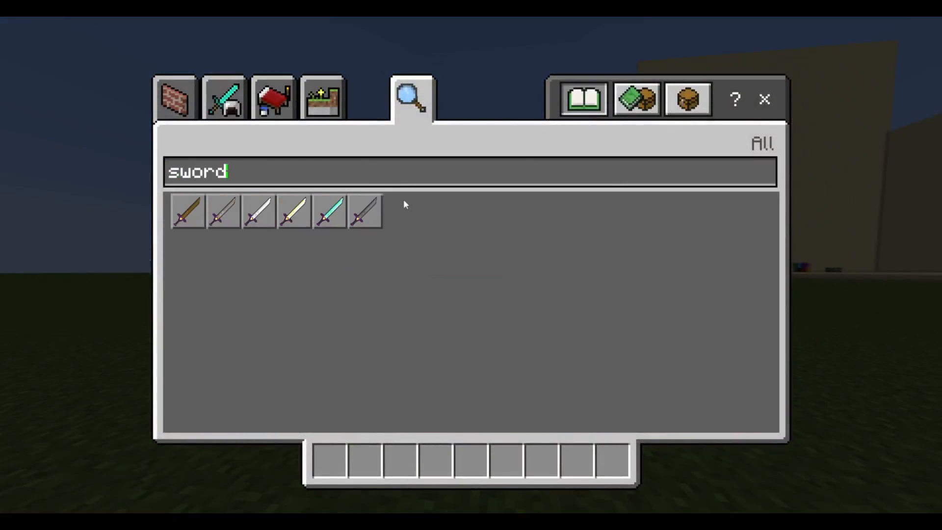
click(188, 211)
click(223, 211)
click(259, 211)
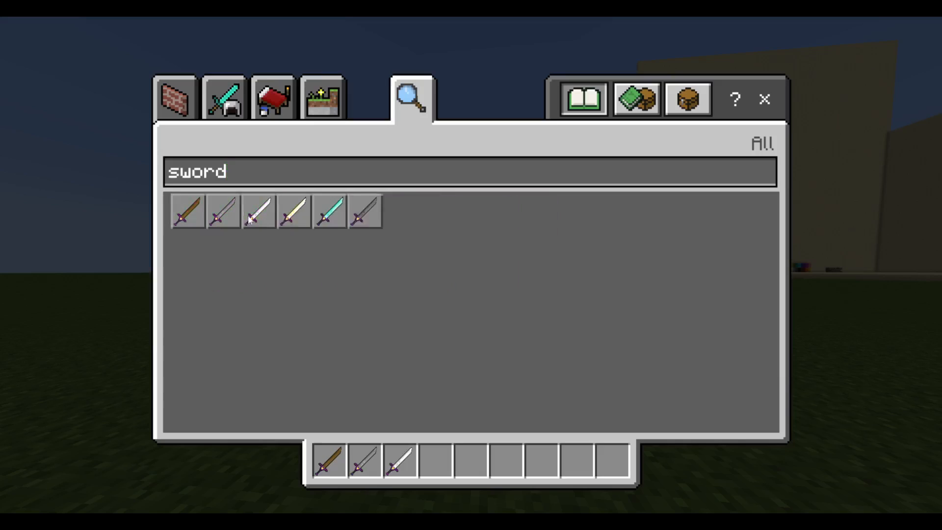
click(292, 212)
click(329, 211)
click(365, 211)
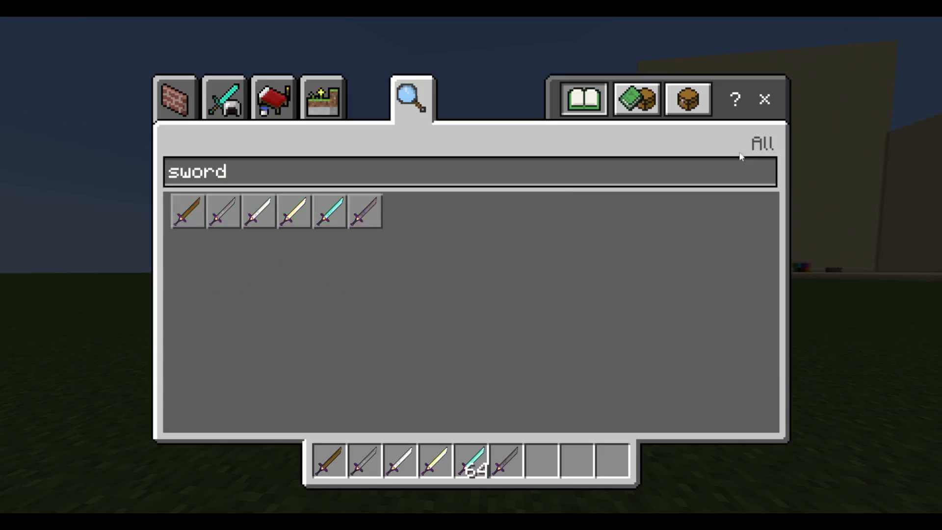
Reduce the diamond sword stack in the hotbar to a single sword and discard the extra ones.
click(484, 451)
click(545, 458)
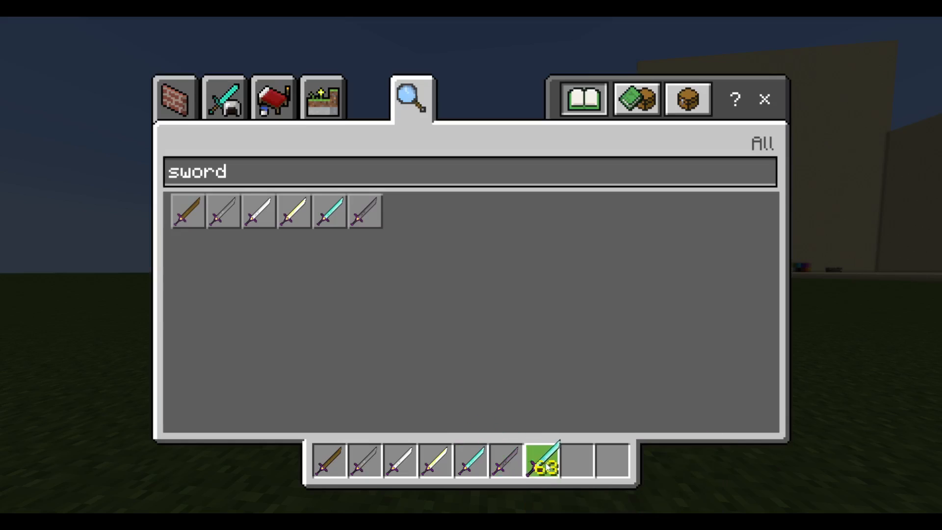
click(546, 463)
click(547, 413)
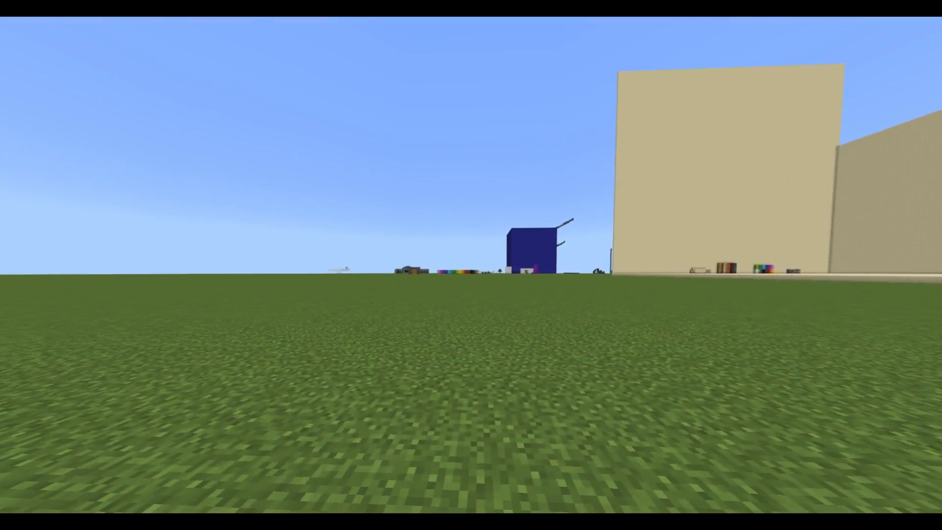
Show the game HUD and hold the hotbar swords one after another to inspect their katana textures.
key(F1)
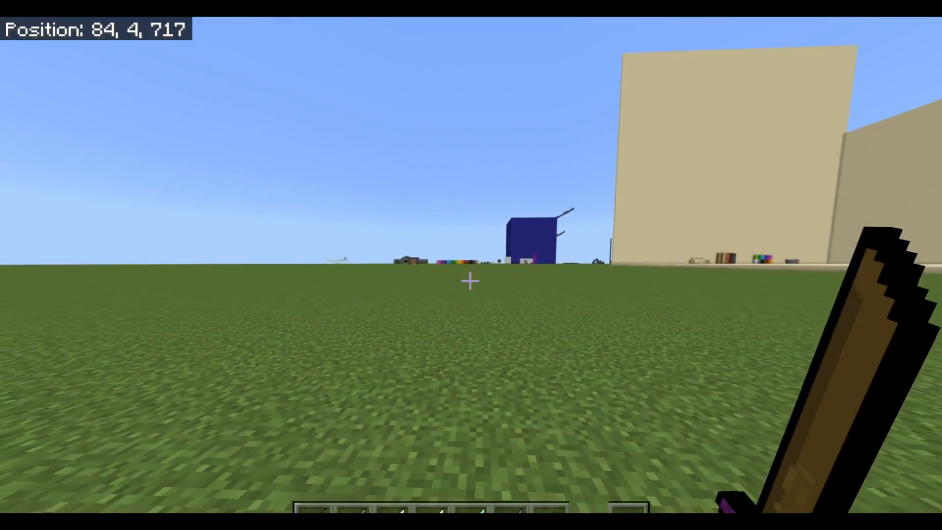
scroll(470, 280, up, 3)
scroll(470, 281, up, 1)
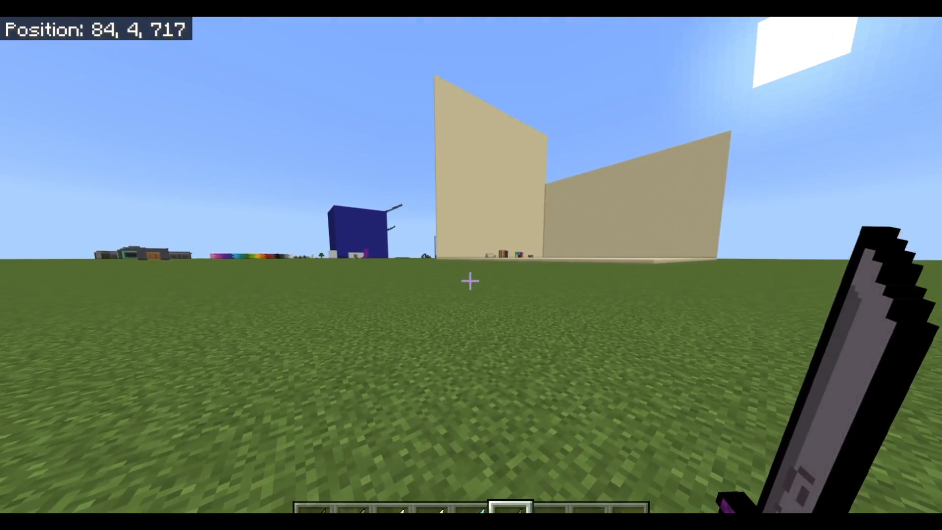
scroll(470, 280, up, 2)
scroll(469, 281, up, 3)
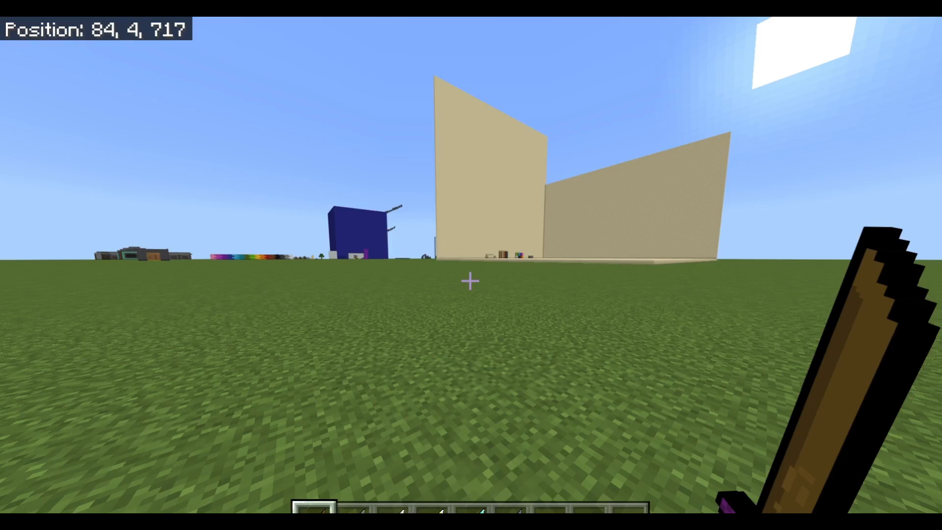
scroll(470, 280, down, 2)
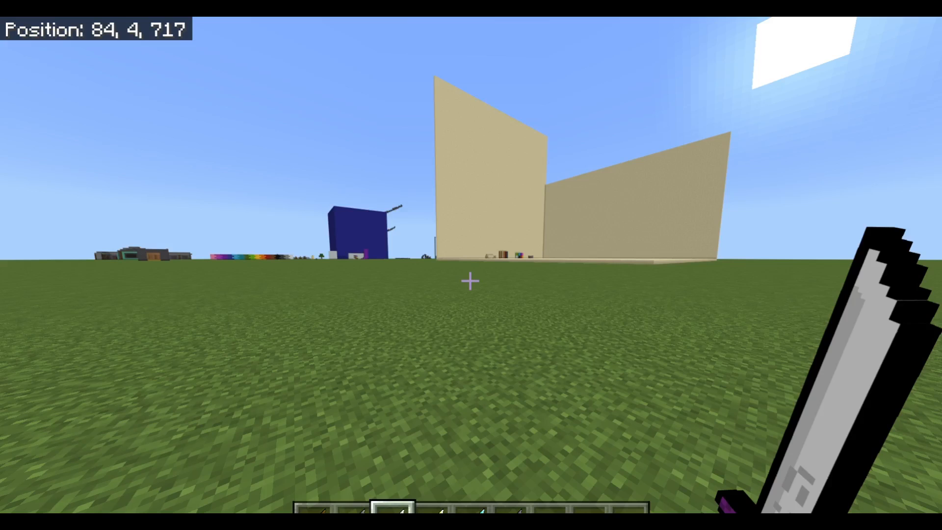
Swing the iron sword to check how its katana texture looks in use.
click(469, 280)
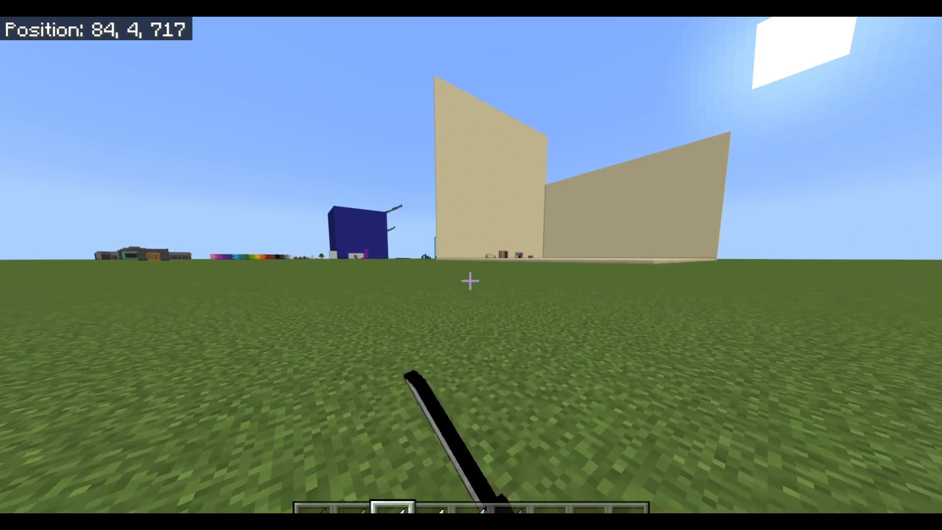
click(470, 281)
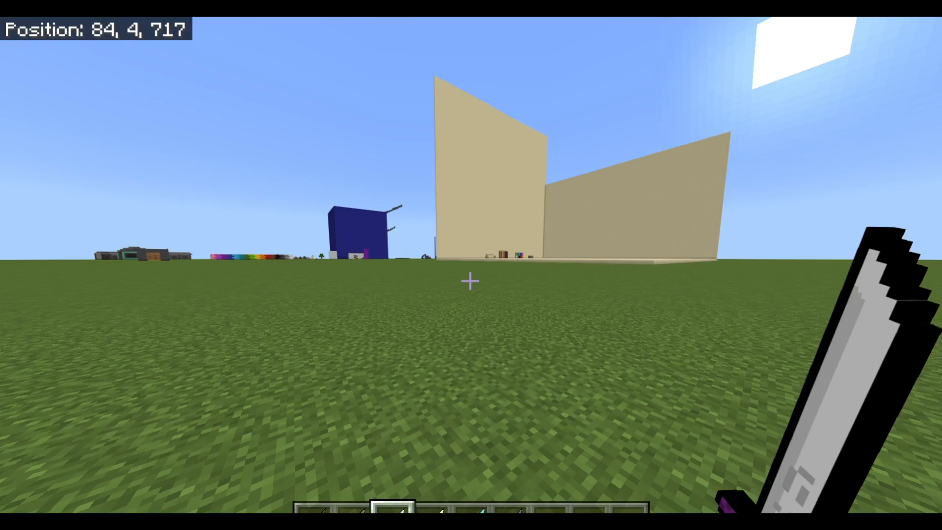
click(470, 280)
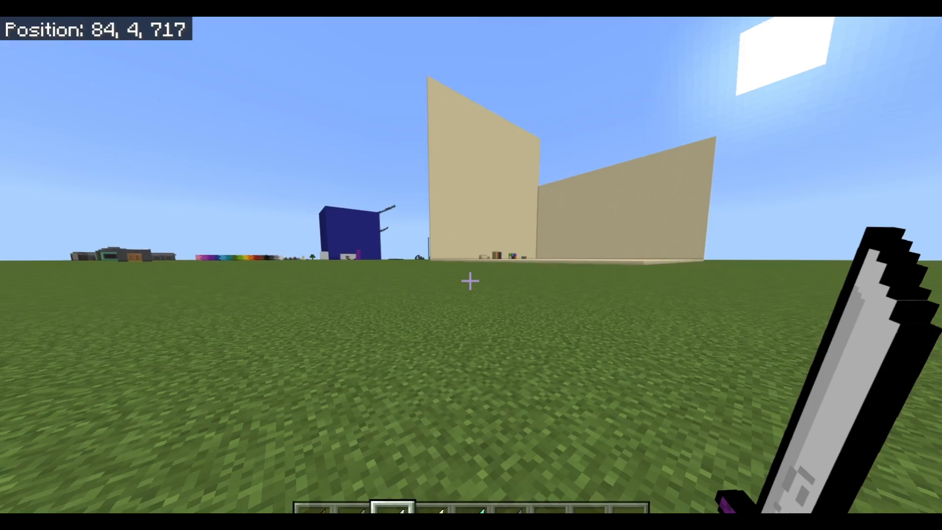
View the character from the front in third person while switching to hotbar slots 5 and 7 and jumping.
key(F5)
key(F5)
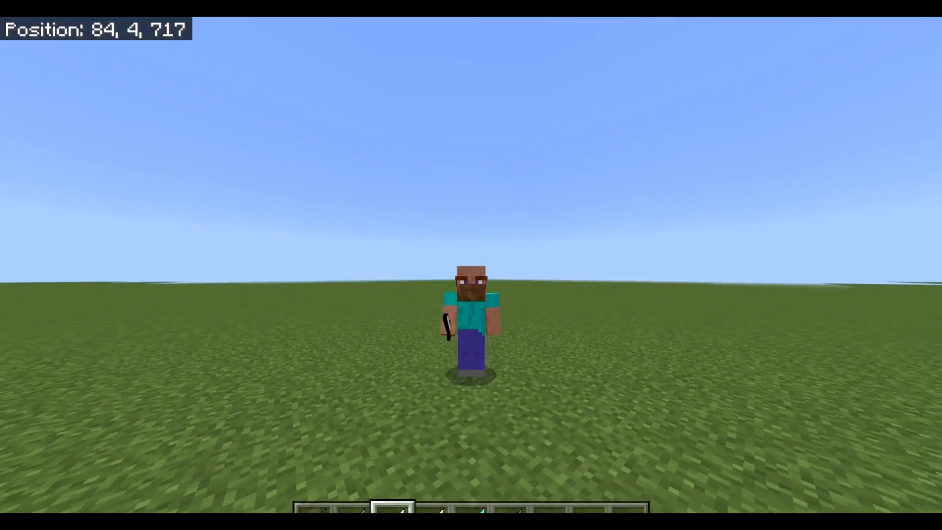
key(5)
key(7)
key(space)
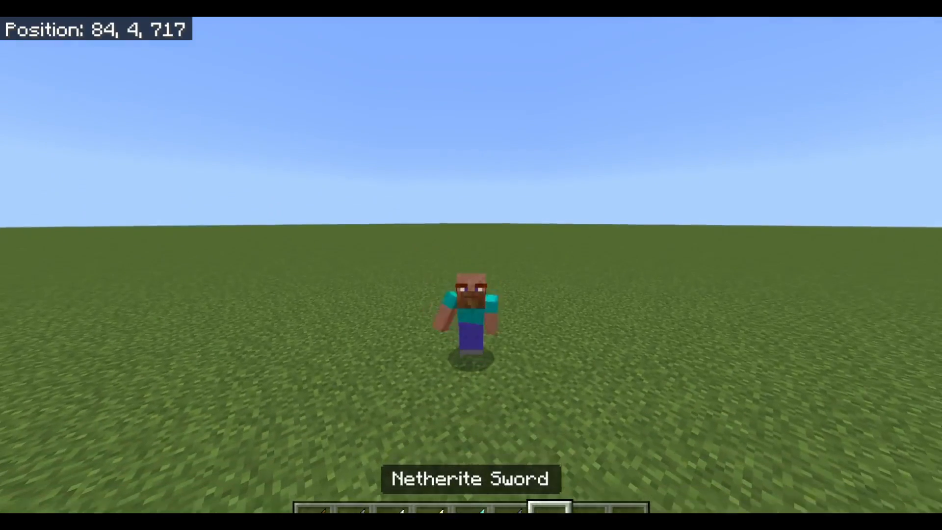